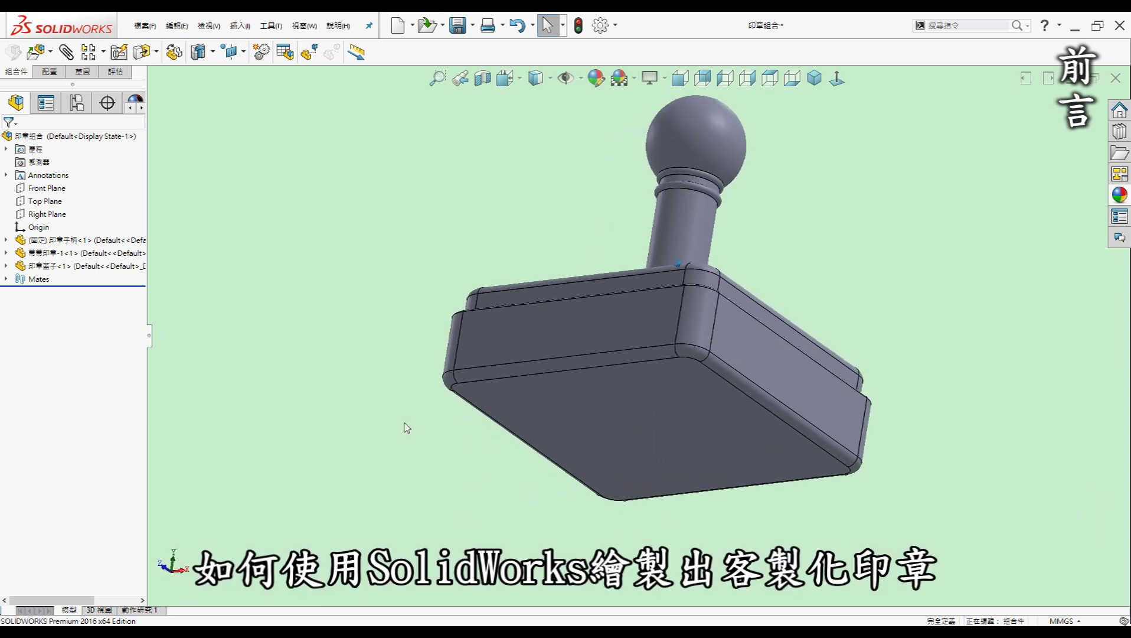
Step: Make the selected stamp lid component transparent to expose the chipmunk relief inside
{"action": "left_click", "coordinate": [537, 419]}
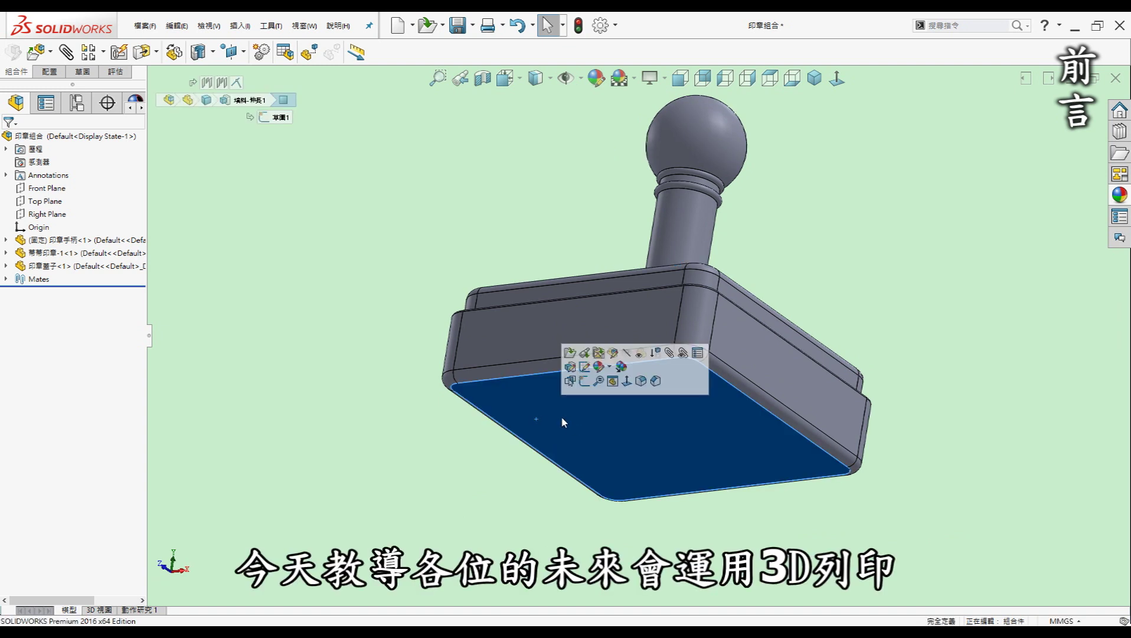
{"action": "left_click", "coordinate": [655, 381]}
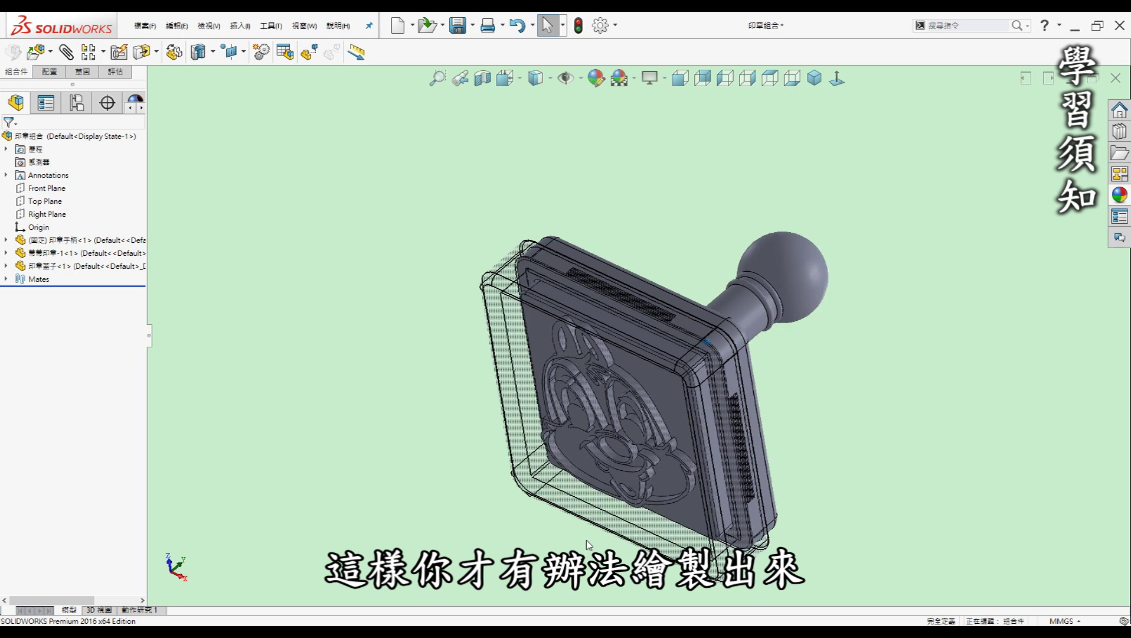
Step: Orbit and zoom the assembly to view the chipmunk relief face-on, with the ball handle behind
{"action": "middle_click_drag", "start_coordinate": [600, 270], "coordinate": [647, 297]}
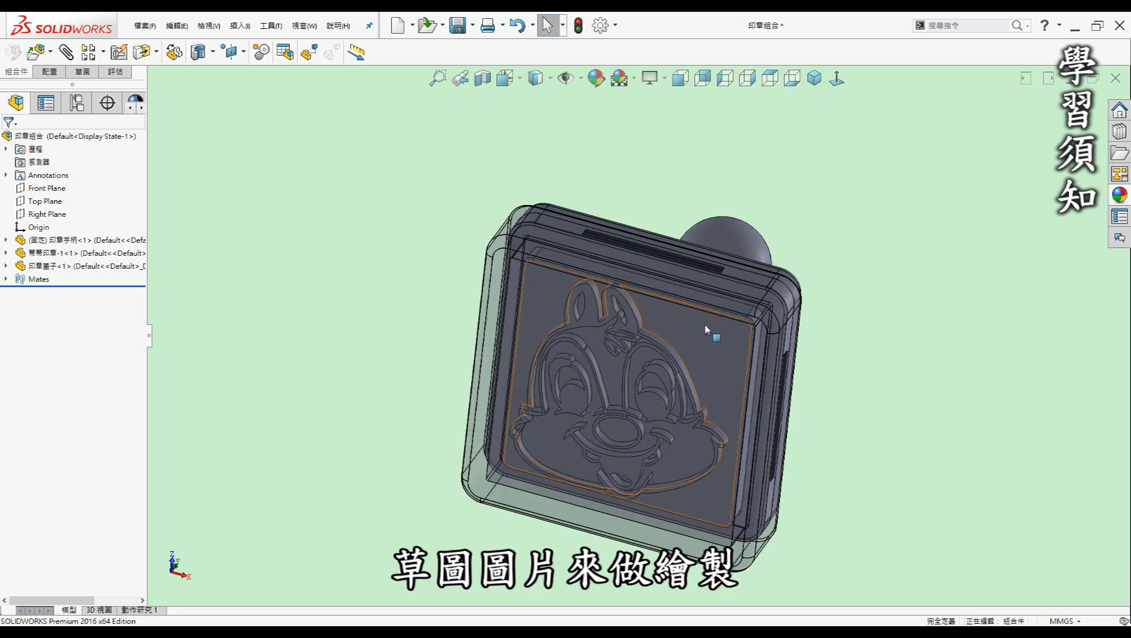
{"action": "mouse_move", "coordinate": [707, 333]}
{"action": "middle_mouse_down"}
{"action": "mouse_move", "coordinate": [728, 336]}
{"action": "mouse_move", "coordinate": [788, 406]}
{"action": "mouse_move", "coordinate": [780, 399]}
{"action": "middle_mouse_up"}
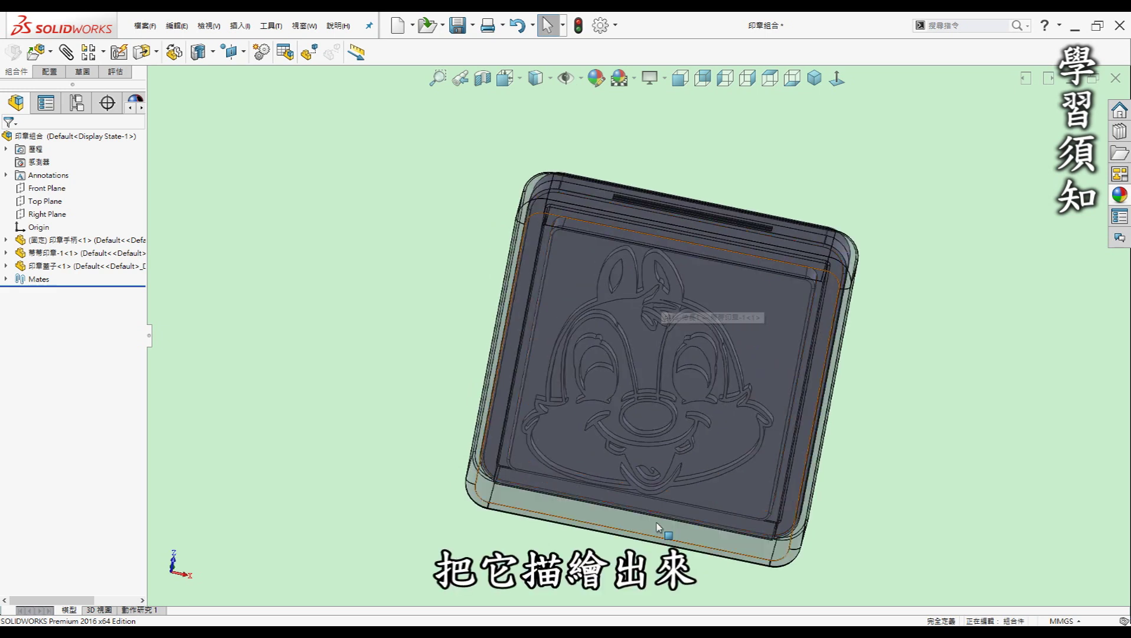
{"action": "mouse_move", "coordinate": [536, 471]}
{"action": "middle_mouse_down"}
{"action": "mouse_move", "coordinate": [587, 249]}
{"action": "mouse_move", "coordinate": [630, 281]}
{"action": "mouse_move", "coordinate": [625, 291]}
{"action": "mouse_move", "coordinate": [381, 318]}
{"action": "mouse_move", "coordinate": [399, 292]}
{"action": "middle_mouse_up"}
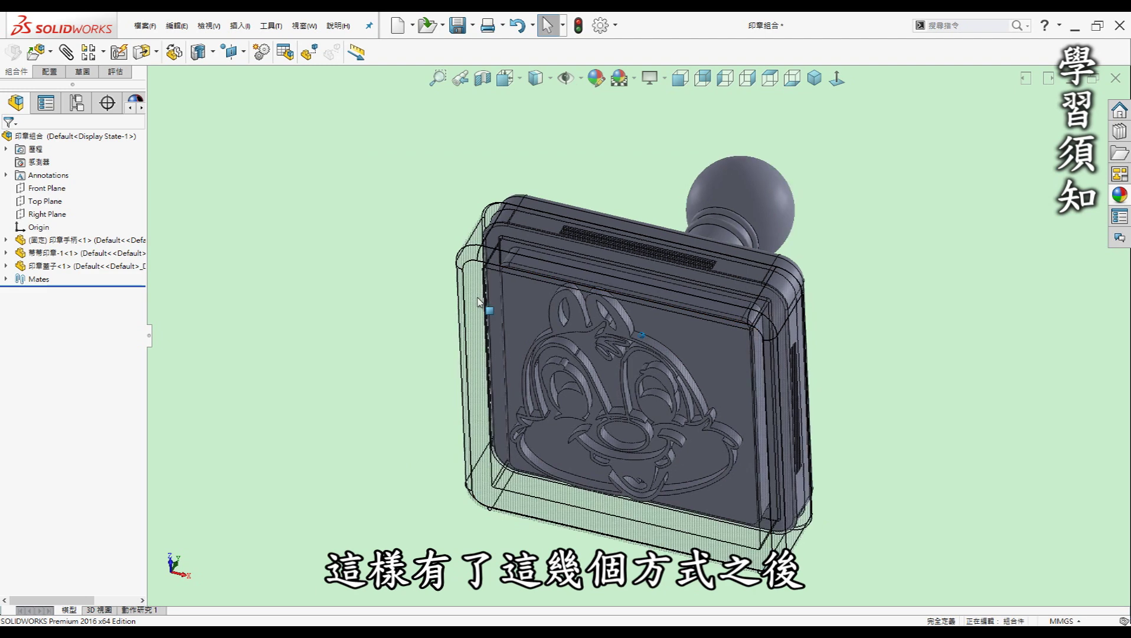
{"action": "scroll", "coordinate": [354, 360], "scroll_direction": "up", "scroll_amount": 2}
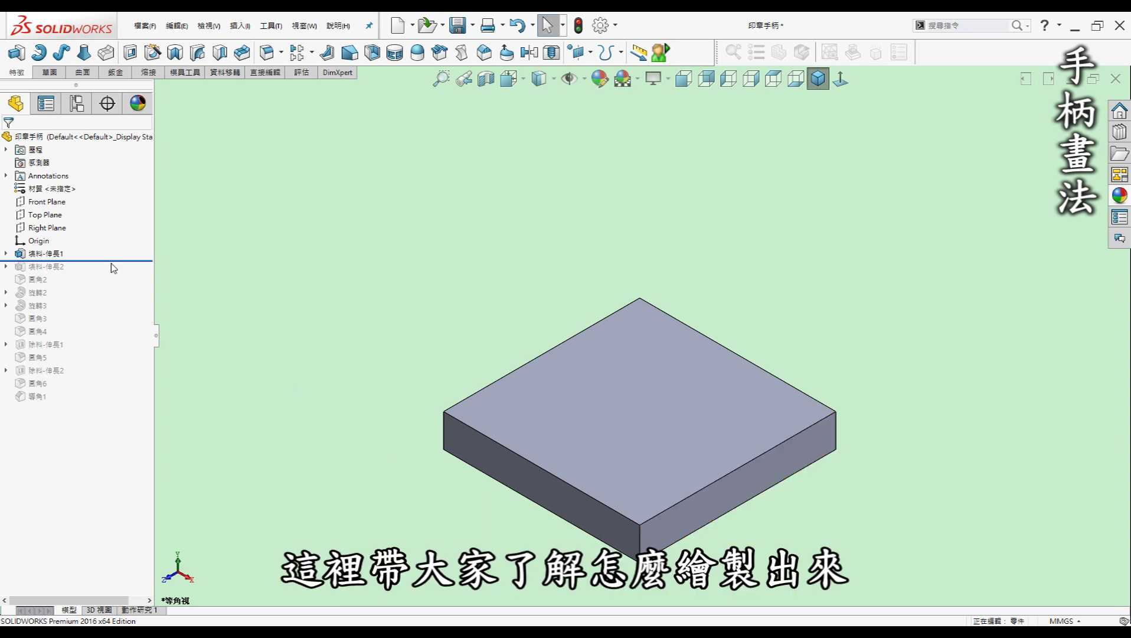
{"action": "left_click", "coordinate": [31, 255]}
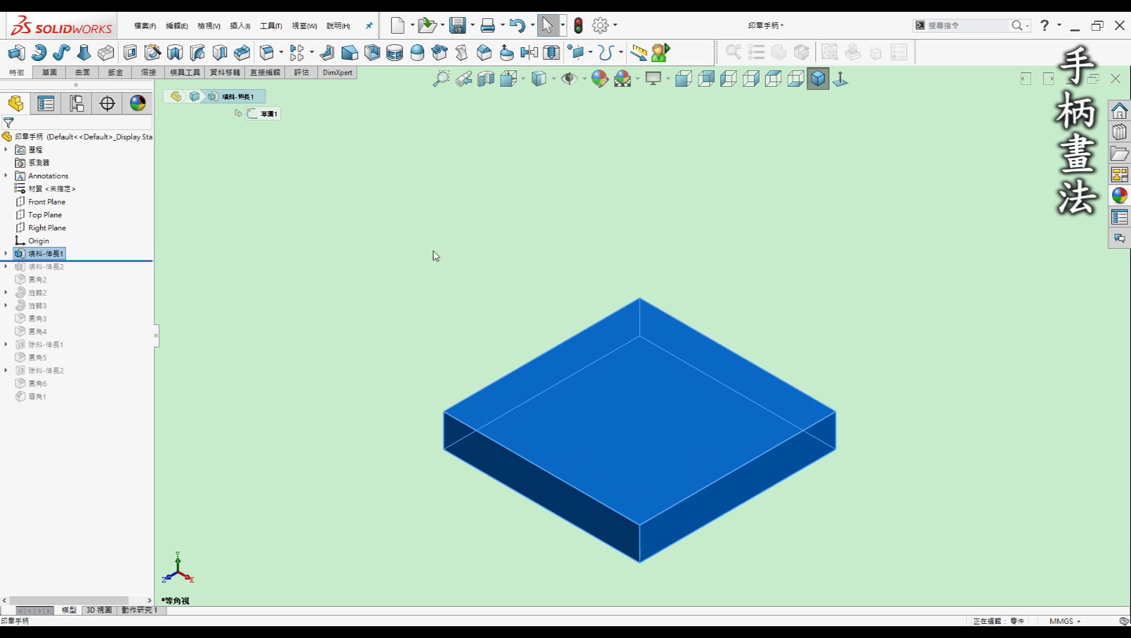
{"action": "left_click", "coordinate": [6, 253]}
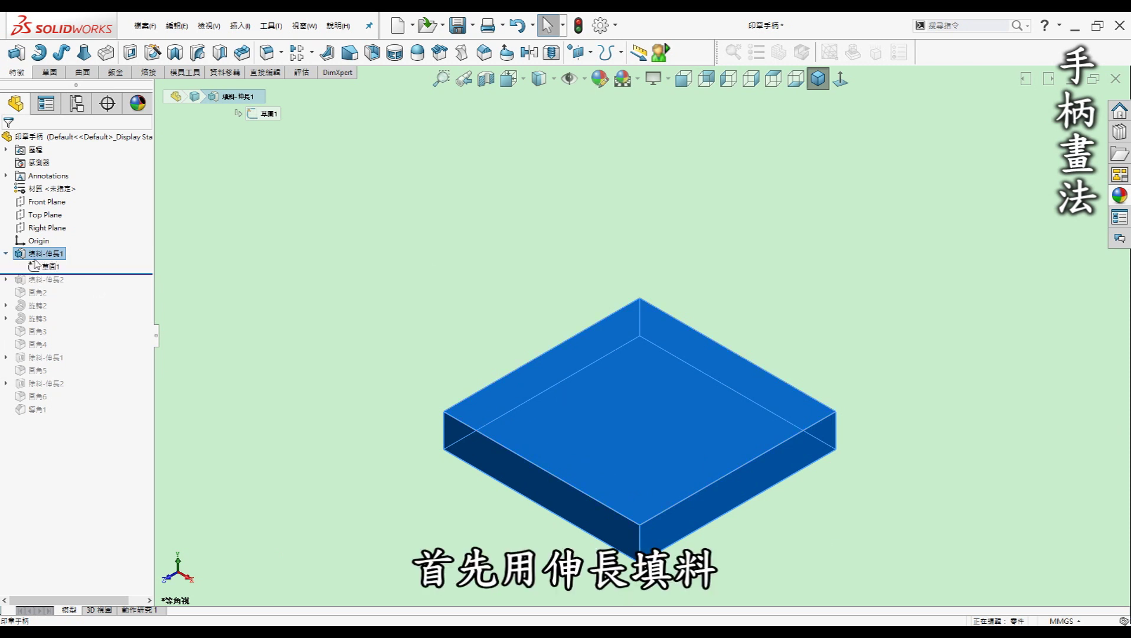
{"action": "left_click", "coordinate": [47, 266]}
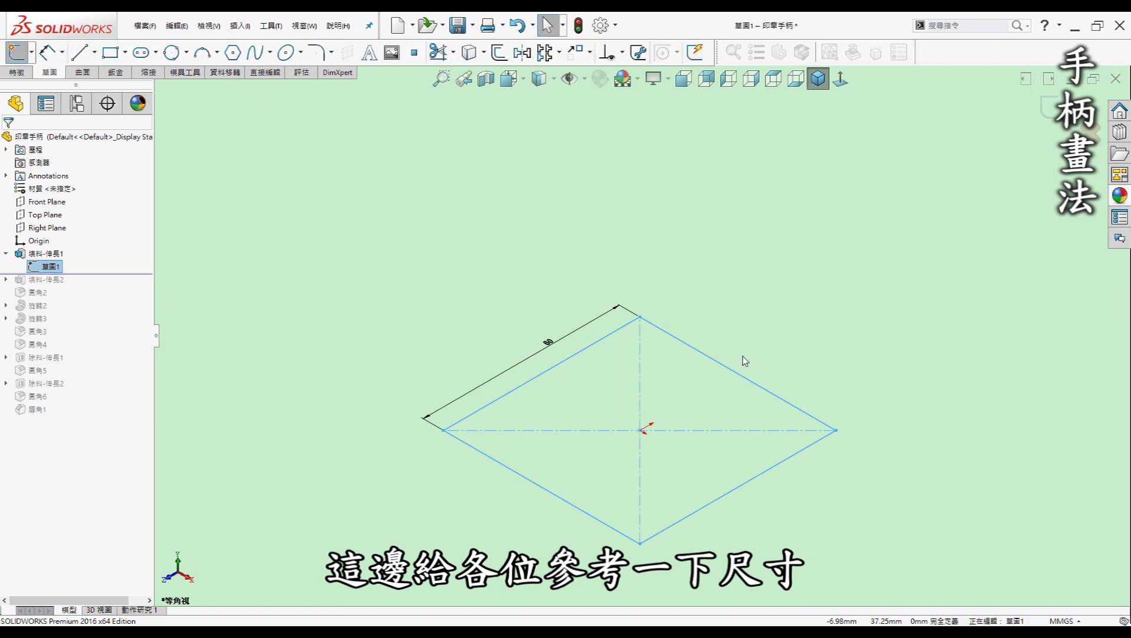
{"action": "left_click", "coordinate": [725, 265]}
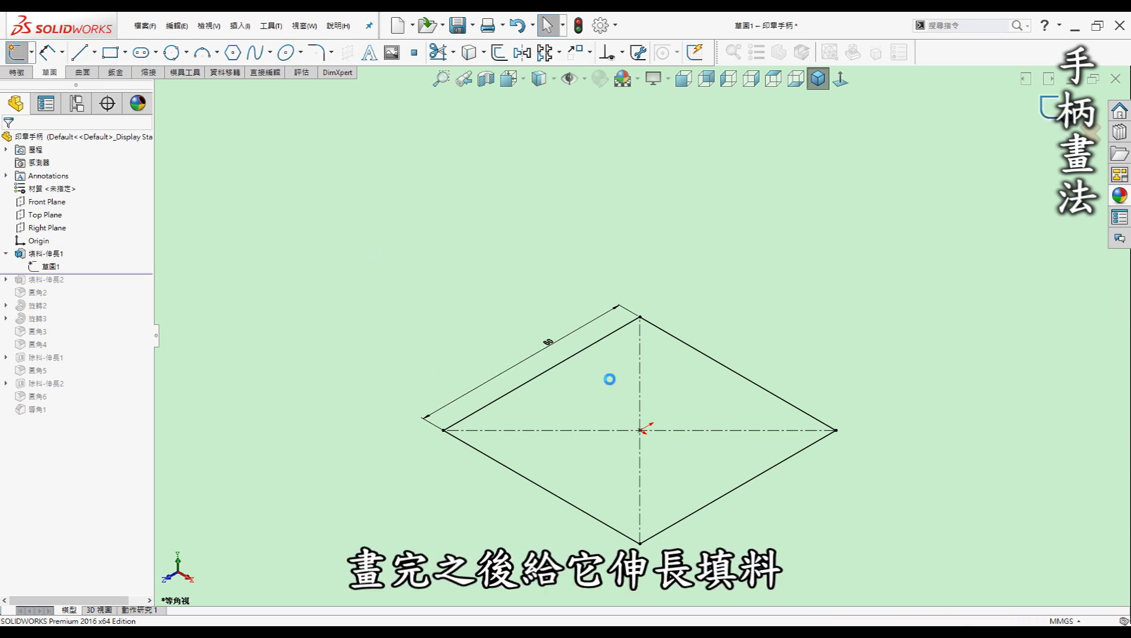
{"action": "key", "text": "ctrl+b"}
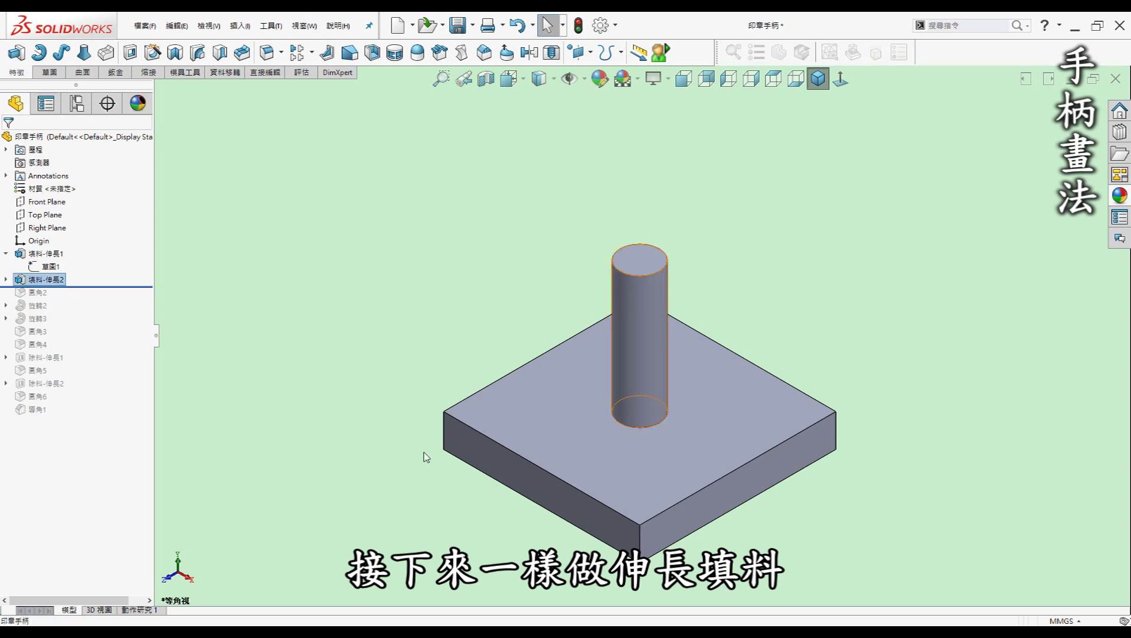
Step: Inspect the cylinder post's extrude feature and its circle sketch in the tree
{"action": "left_click", "coordinate": [61, 278]}
{"action": "left_click", "coordinate": [6, 279]}
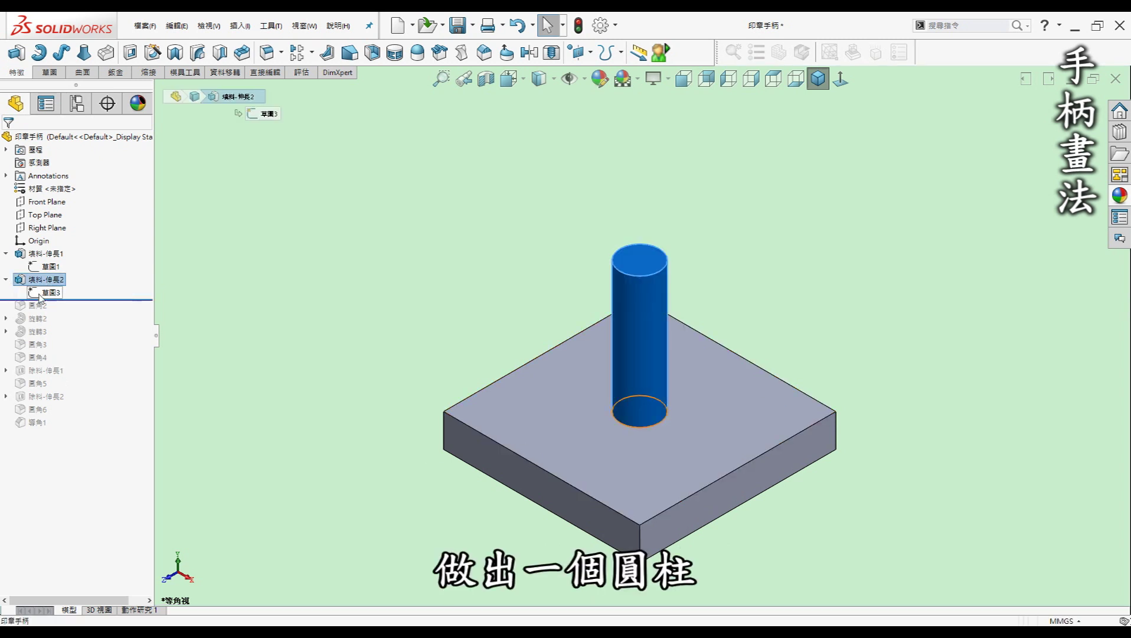
{"action": "left_click", "coordinate": [51, 292]}
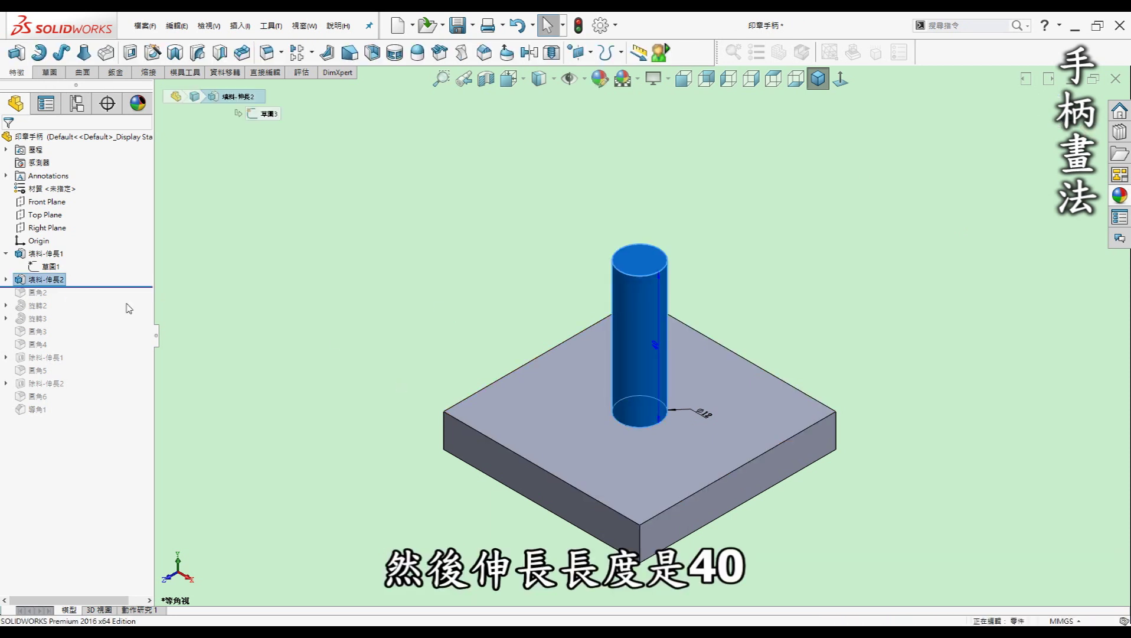
Step: Roll forward past 圓角2 and 旋轉2 to add the R5 base fillet and ball knob
{"action": "left_click_drag", "start_coordinate": [118, 287], "coordinate": [118, 295]}
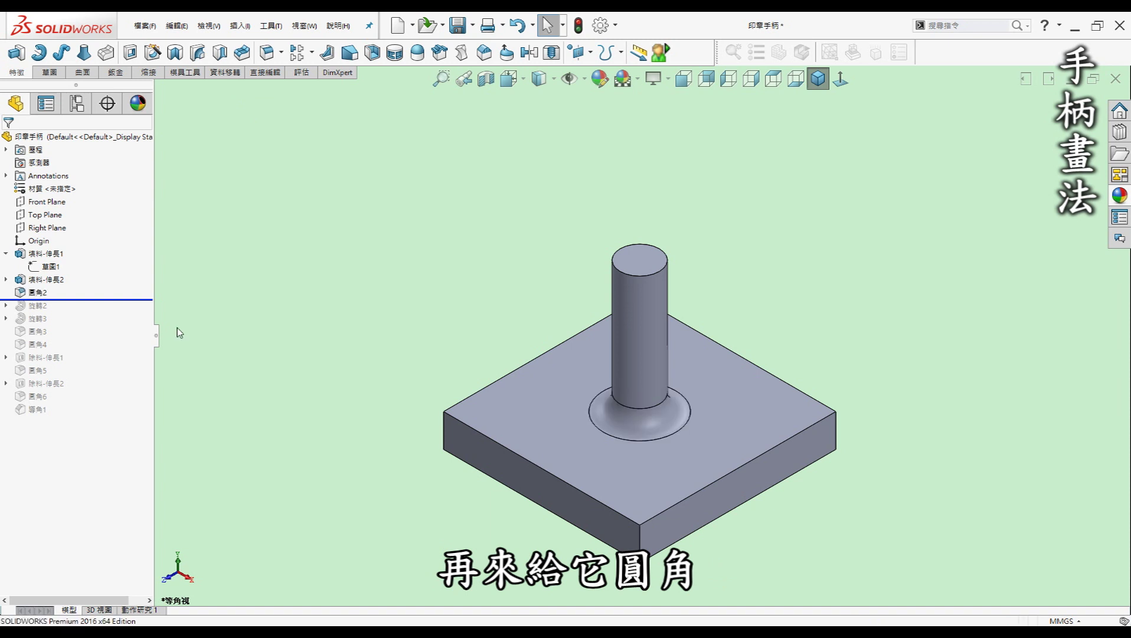
{"action": "left_click", "coordinate": [37, 292]}
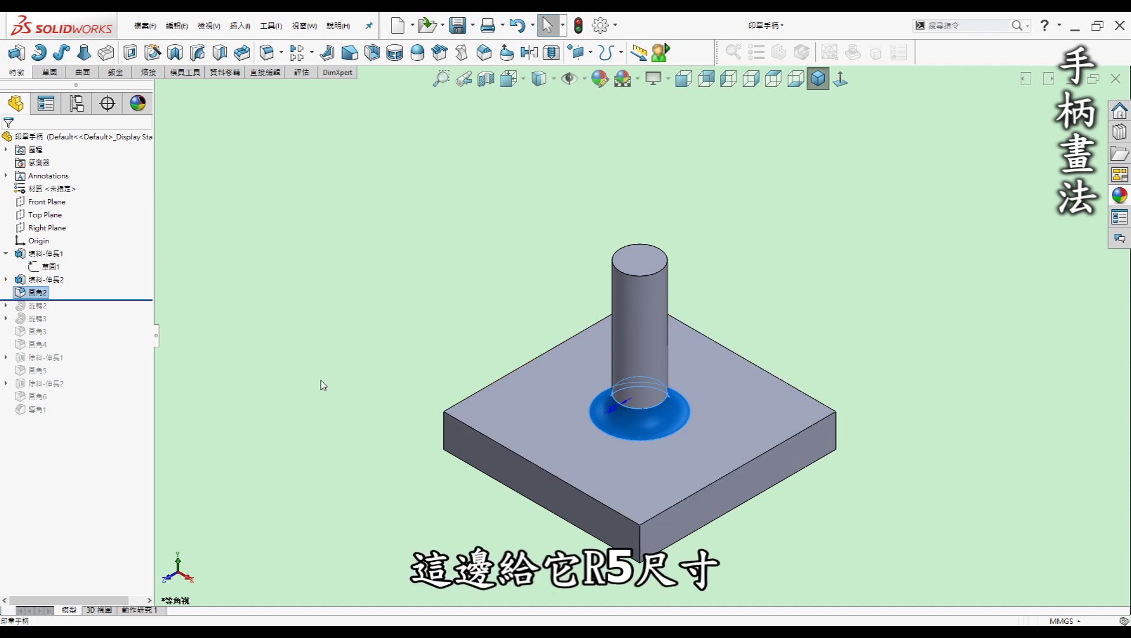
{"action": "left_click_drag", "start_coordinate": [106, 300], "coordinate": [106, 312]}
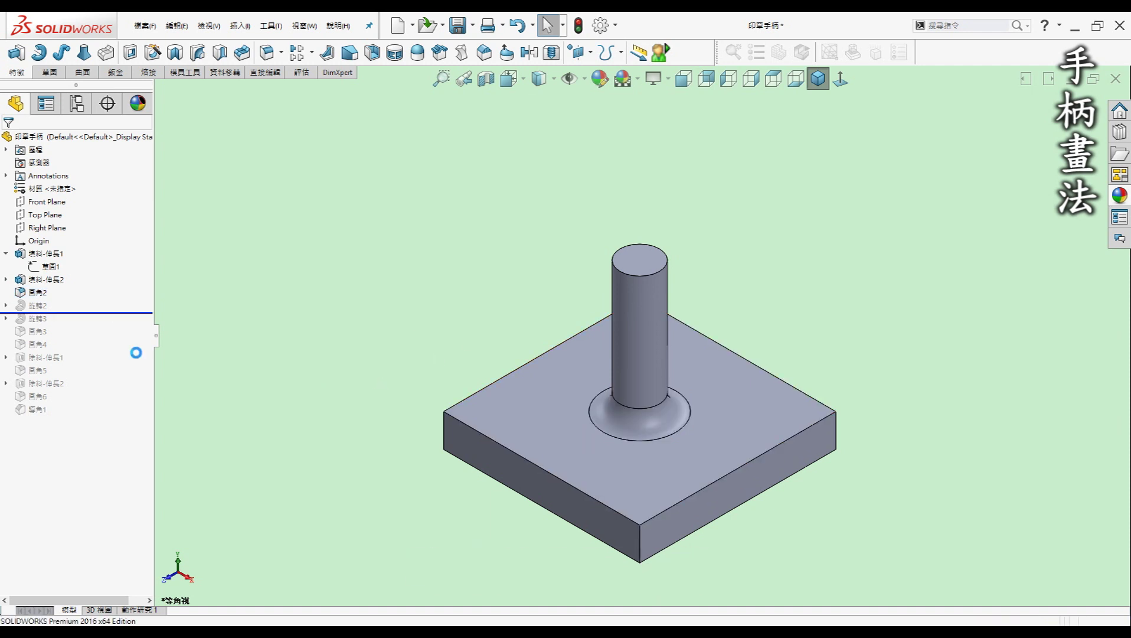
Step: Review the ball's half-circle sketch 草圖4 in Normal To view, then rebuild in Isometric
{"action": "left_click", "coordinate": [6, 305]}
{"action": "left_click", "coordinate": [50, 318]}
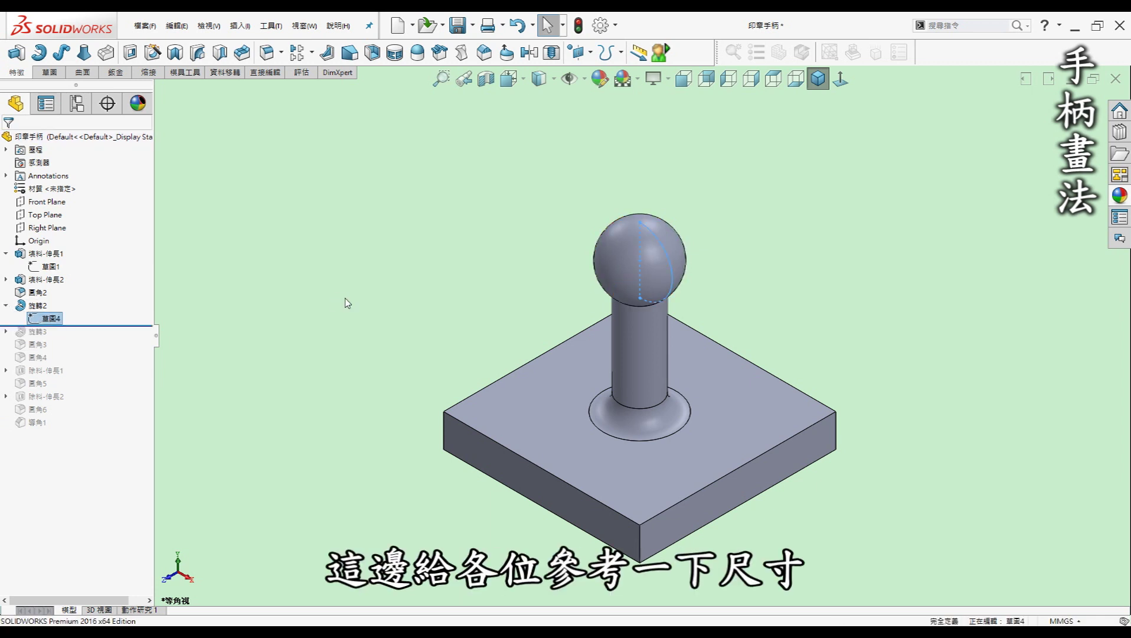
{"action": "left_click", "coordinate": [840, 80]}
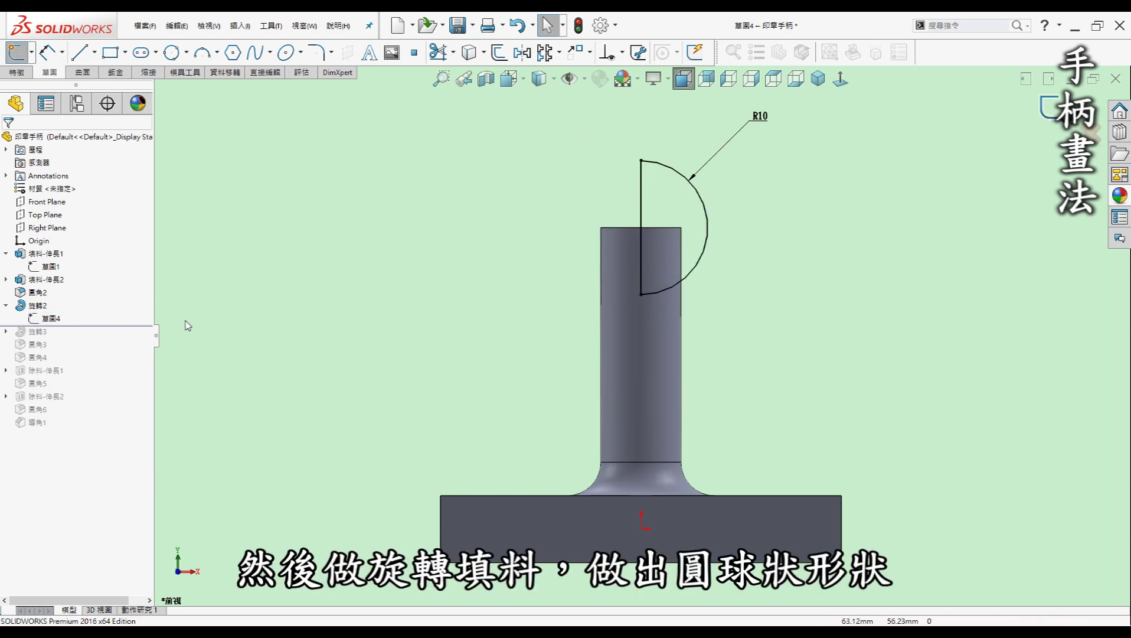
{"action": "key", "text": "ctrl+b"}
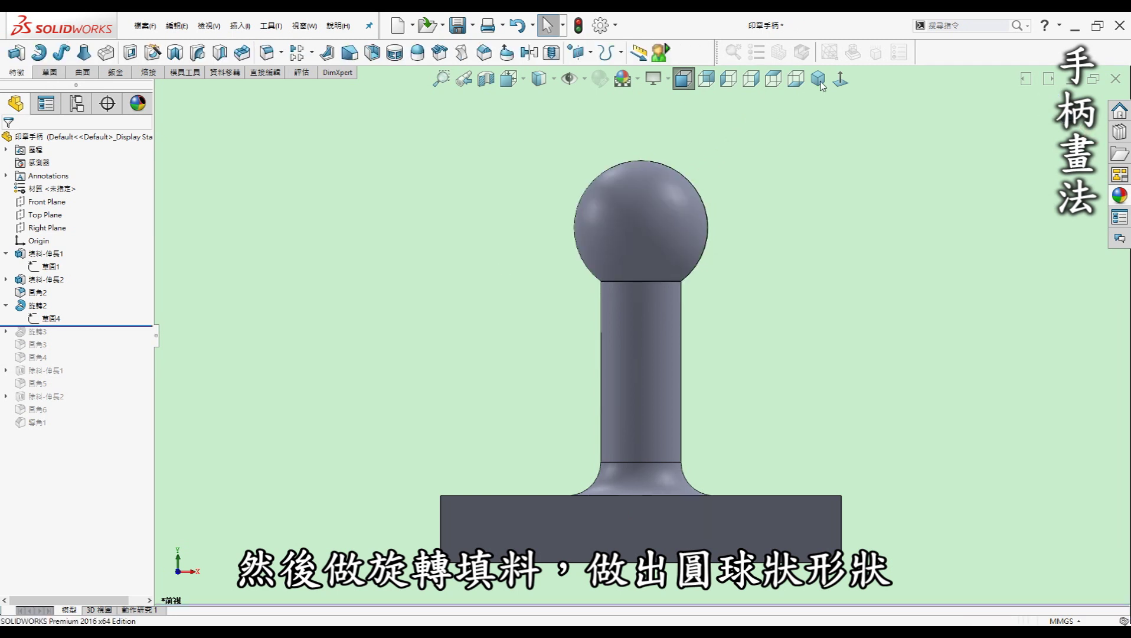
{"action": "key", "text": "ctrl+7"}
Step: Roll forward past 旋轉3 to add the stem rings and expand its sketch
{"action": "left_click_drag", "start_coordinate": [126, 325], "coordinate": [127, 332]}
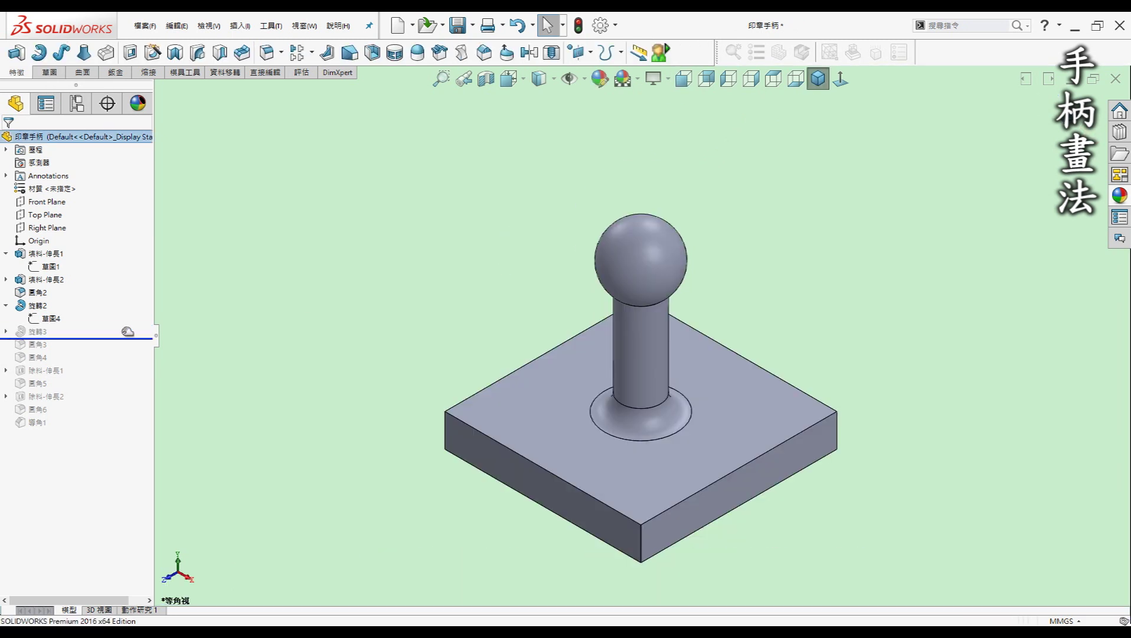
{"action": "left_click", "coordinate": [37, 331]}
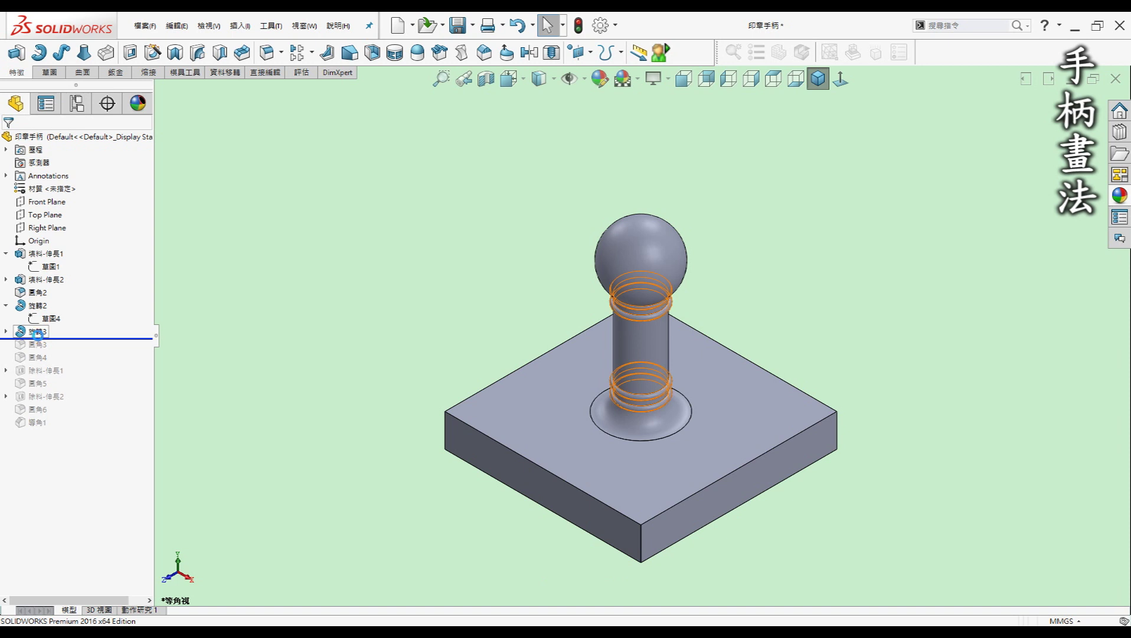
{"action": "left_click", "coordinate": [37, 335]}
{"action": "left_click", "coordinate": [6, 332]}
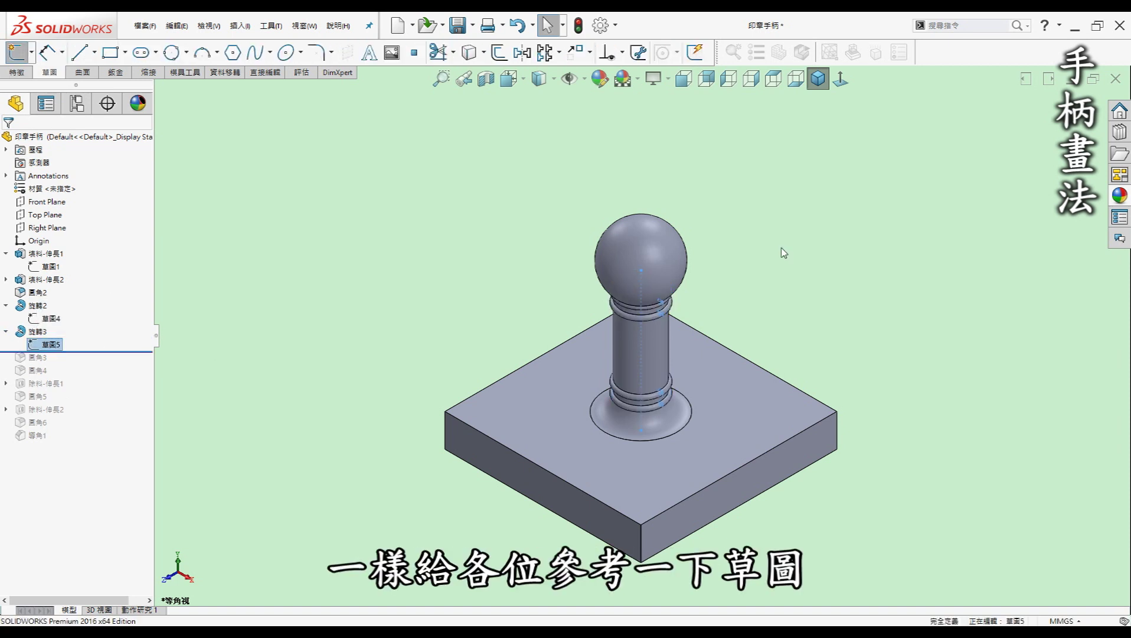
Step: In Normal To view, drag the Ø1.50 dimension label upward in the ring profile sketch
{"action": "left_click", "coordinate": [841, 80]}
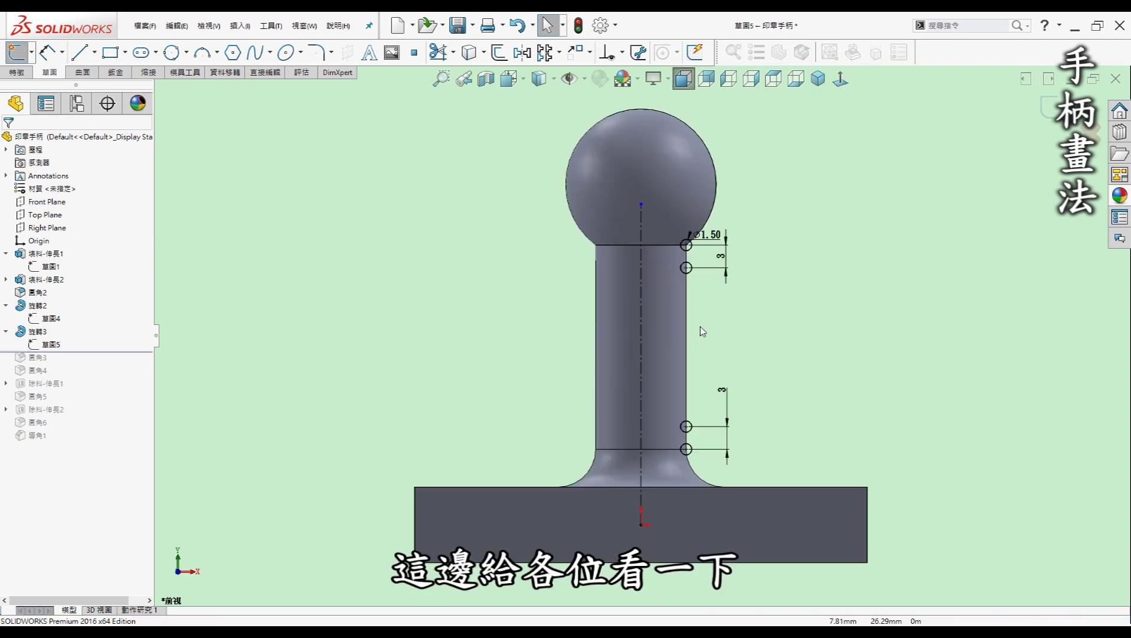
{"action": "left_click_drag", "start_coordinate": [726, 248], "coordinate": [737, 220]}
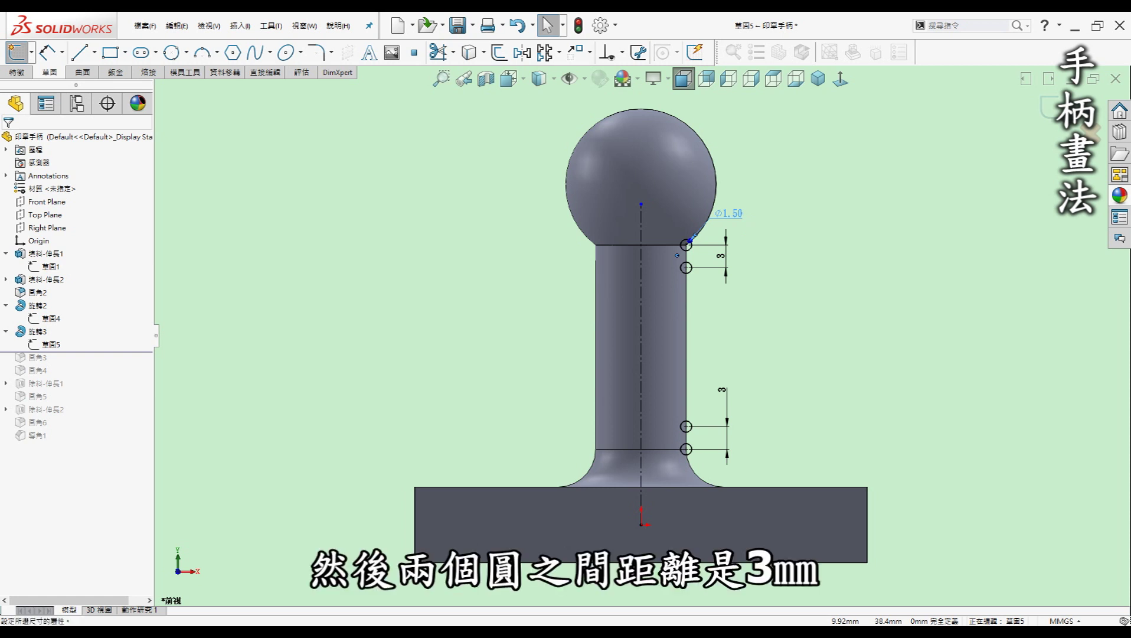
{"action": "left_click", "coordinate": [896, 346]}
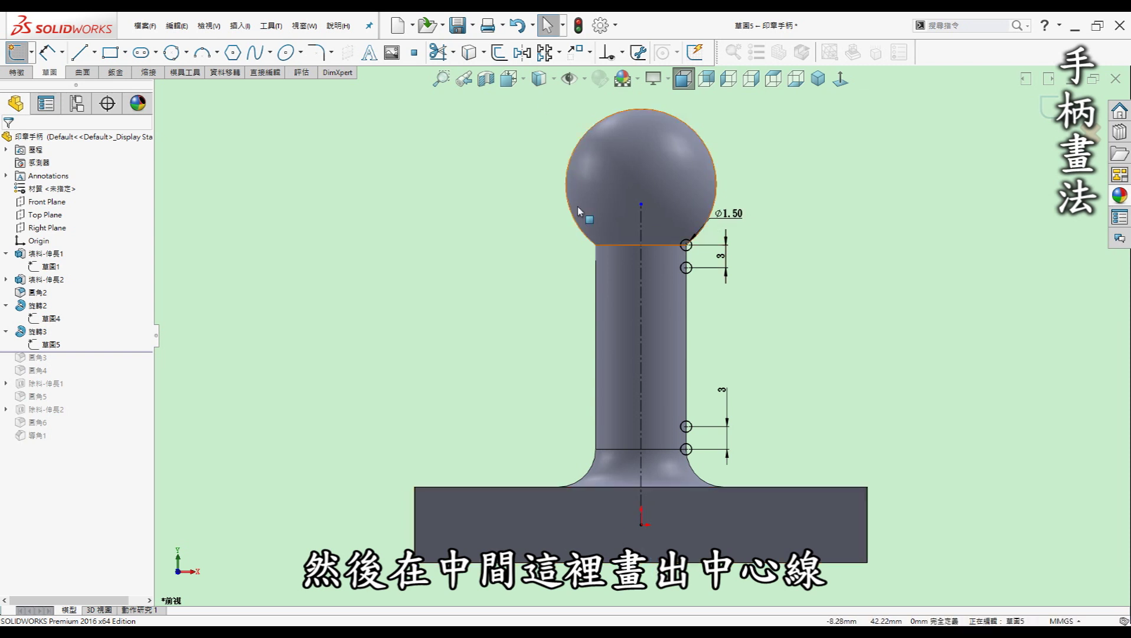
Step: Exit the ring sketch and view the rebuilt ringed handle in rotated Isometric
{"action": "left_click", "coordinate": [1091, 81]}
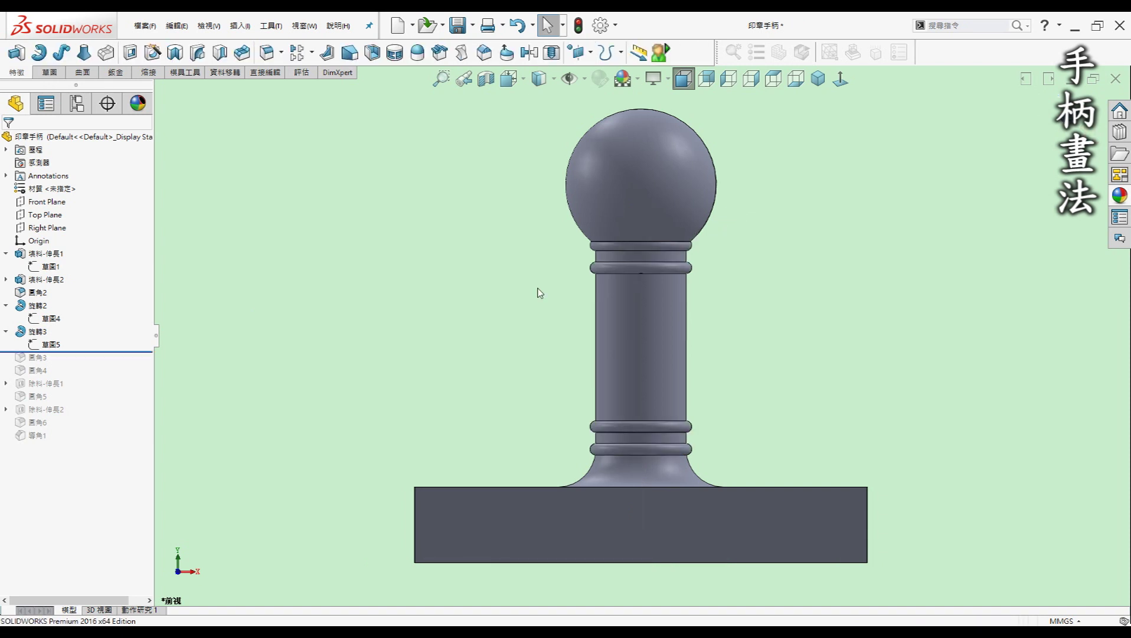
{"action": "key", "text": "ctrl+7"}
{"action": "key", "text": "Right"}
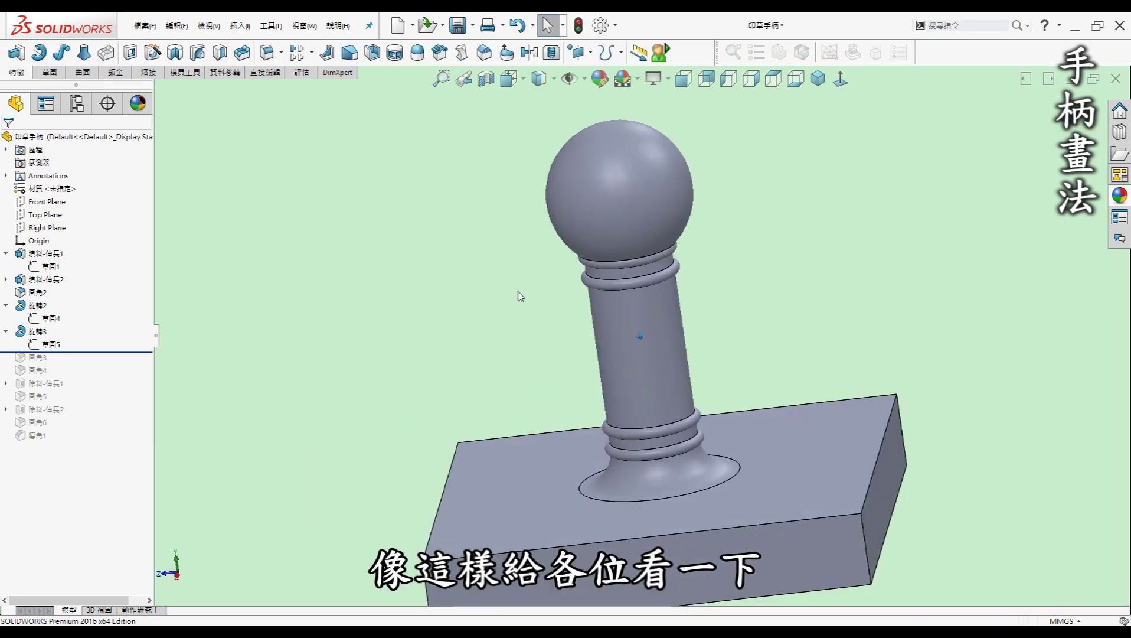
{"action": "key", "text": "Right"}
{"action": "key", "text": "Right"}
Step: Roll forward to add the base corner fillets and inspect the rounded base edges
{"action": "left_click_drag", "start_coordinate": [121, 352], "coordinate": [116, 377]}
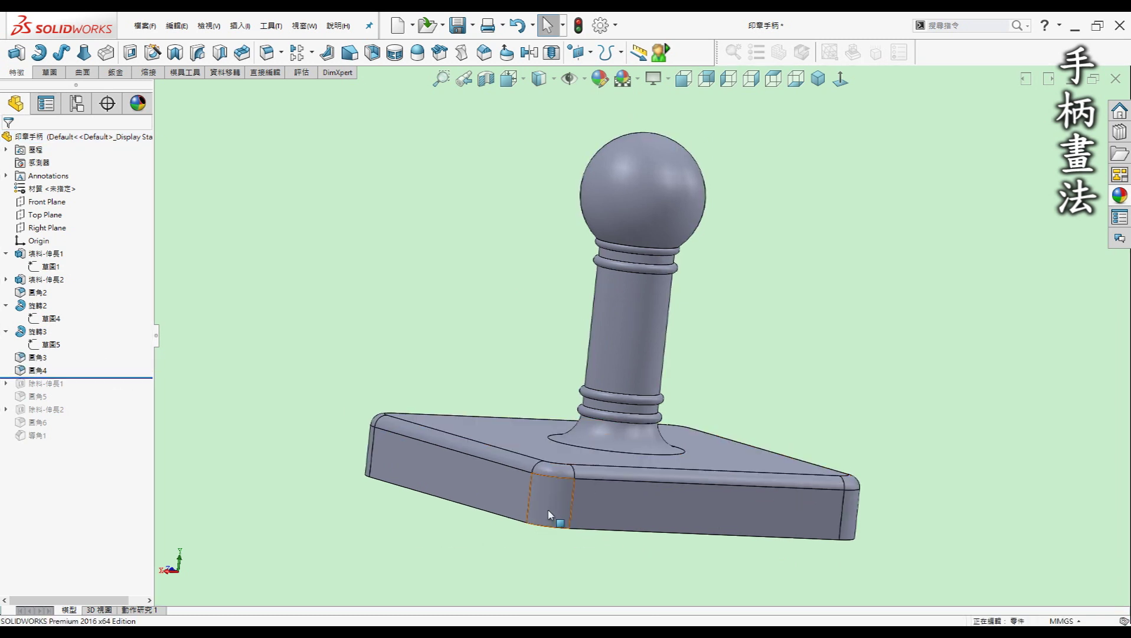
{"action": "left_click", "coordinate": [551, 515]}
{"action": "key", "text": "Down"}
{"action": "left_click", "coordinate": [792, 499]}
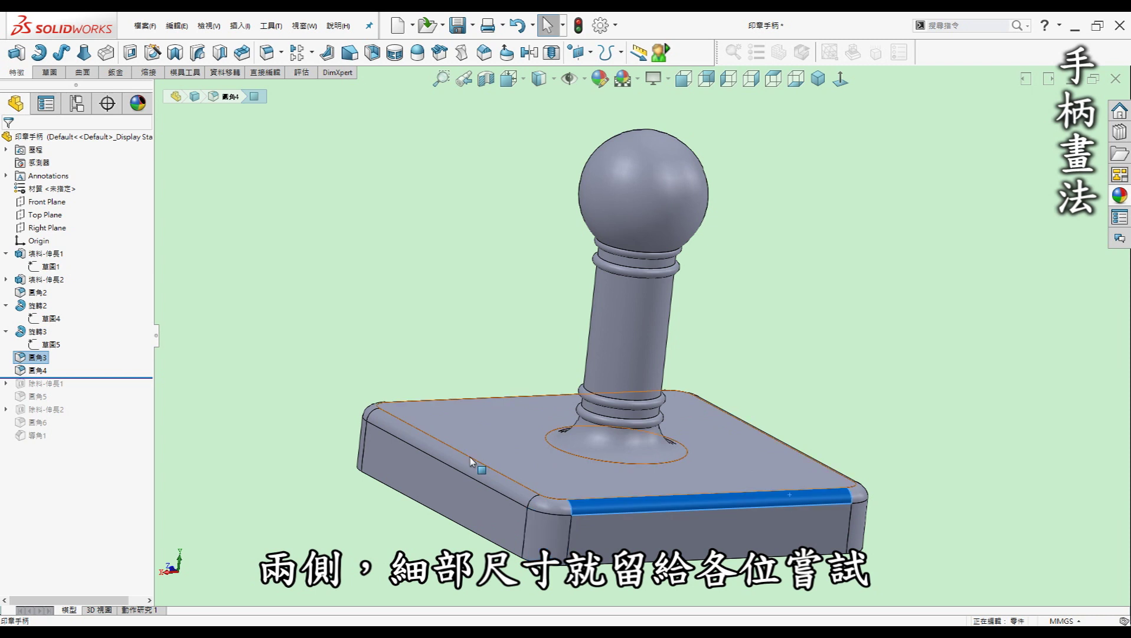
{"action": "left_click", "coordinate": [358, 421]}
{"action": "key", "text": "Up"}
{"action": "key", "text": "Up"}
{"action": "key", "text": "Up"}
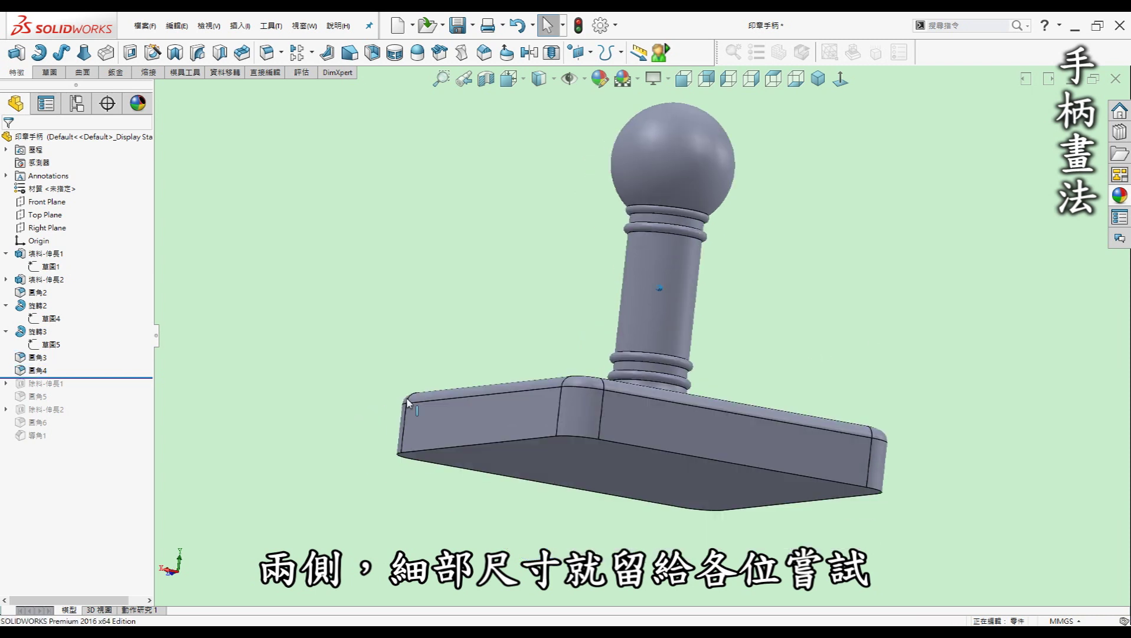
Step: Roll forward past 除料-伸長1 and orbit to show the underside pocket
{"action": "left_click_drag", "start_coordinate": [77, 377], "coordinate": [47, 425]}
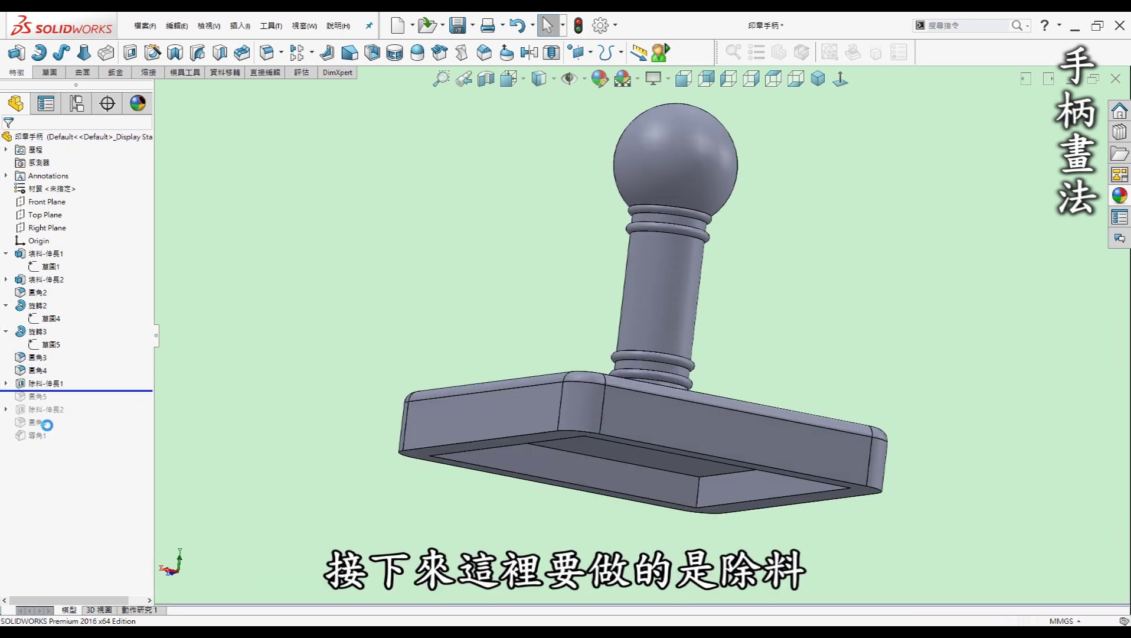
{"action": "left_click", "coordinate": [46, 383]}
{"action": "mouse_move", "coordinate": [559, 516]}
{"action": "middle_mouse_down"}
{"action": "mouse_move", "coordinate": [734, 535]}
{"action": "mouse_move", "coordinate": [584, 547]}
{"action": "mouse_move", "coordinate": [593, 543]}
{"action": "middle_mouse_up"}
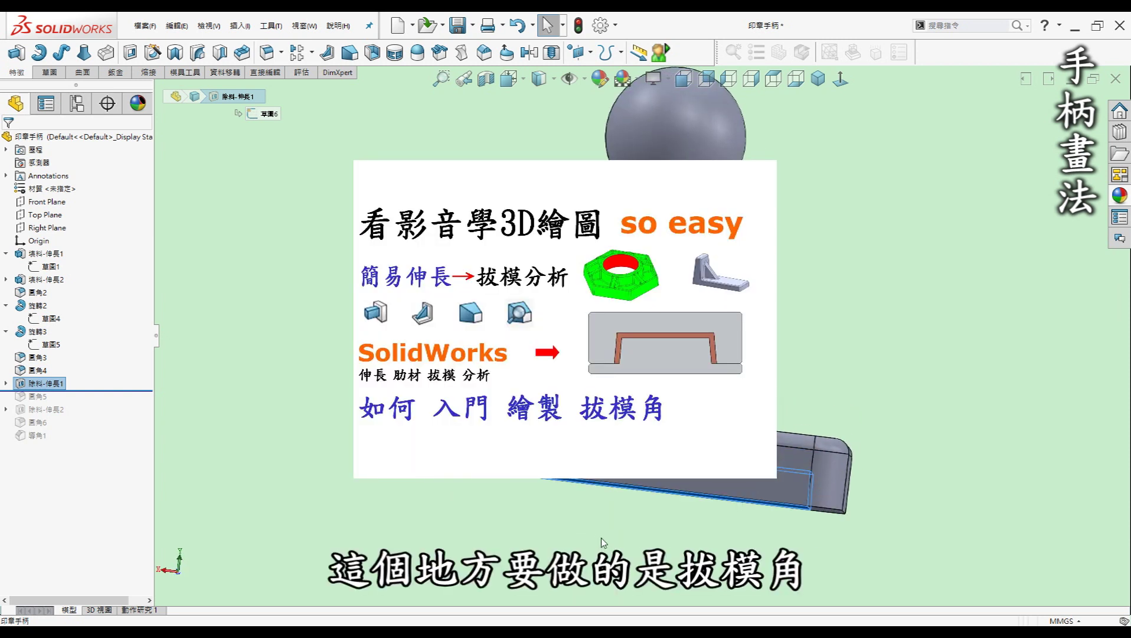
{"action": "left_click", "coordinate": [6, 383]}
{"action": "left_click", "coordinate": [42, 396]}
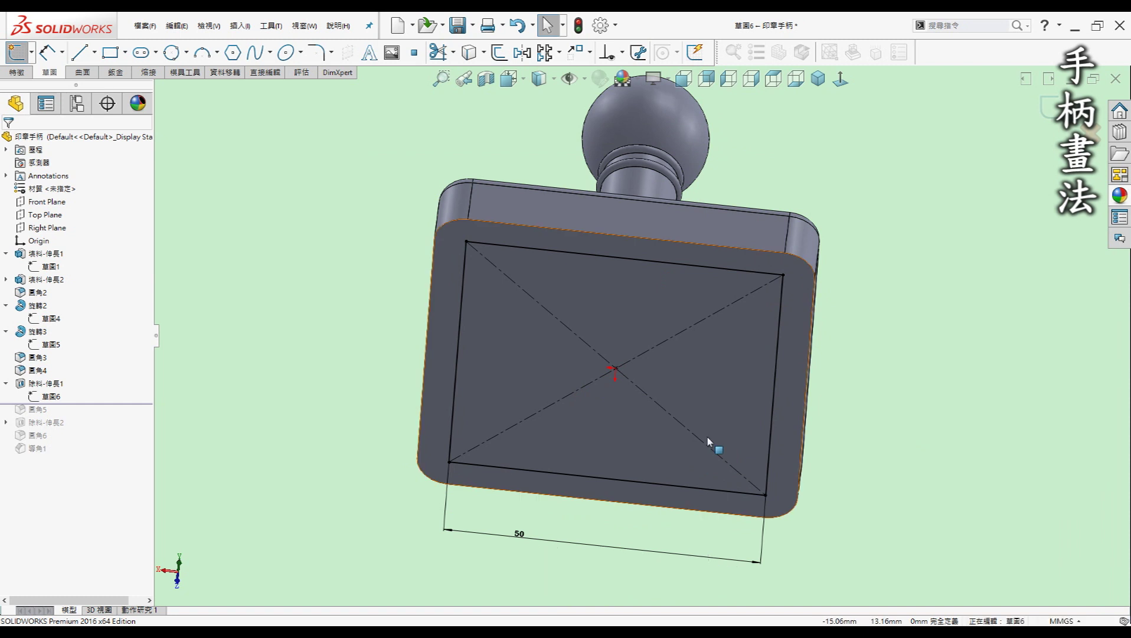
{"action": "key", "text": "ctrl+8"}
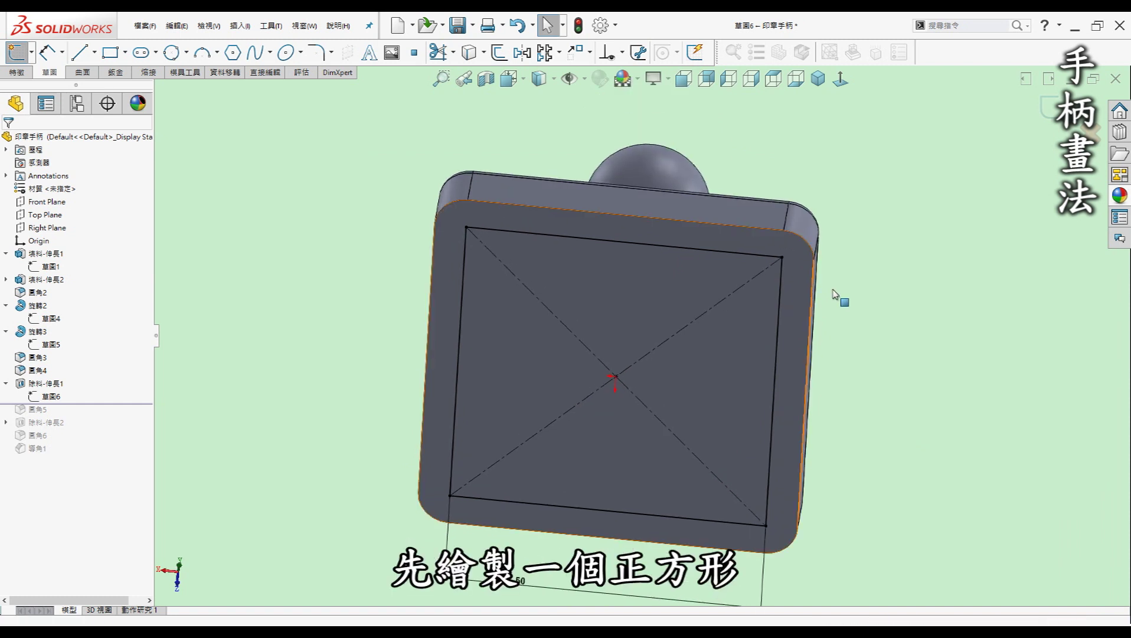
{"action": "left_click", "coordinate": [1052, 106]}
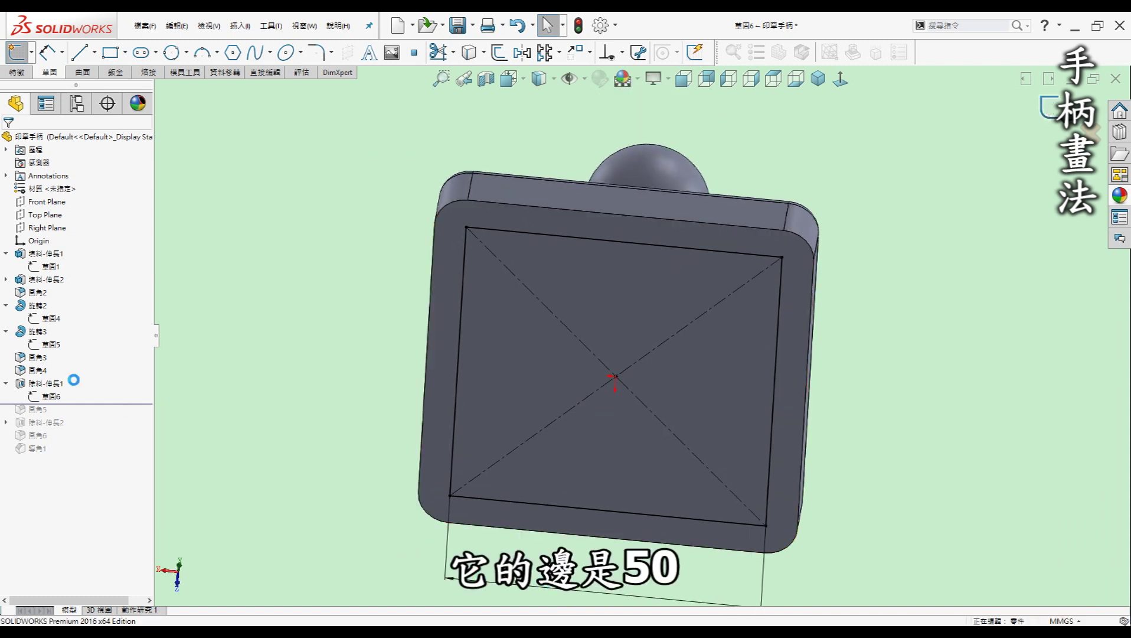
{"action": "left_click", "coordinate": [50, 383]}
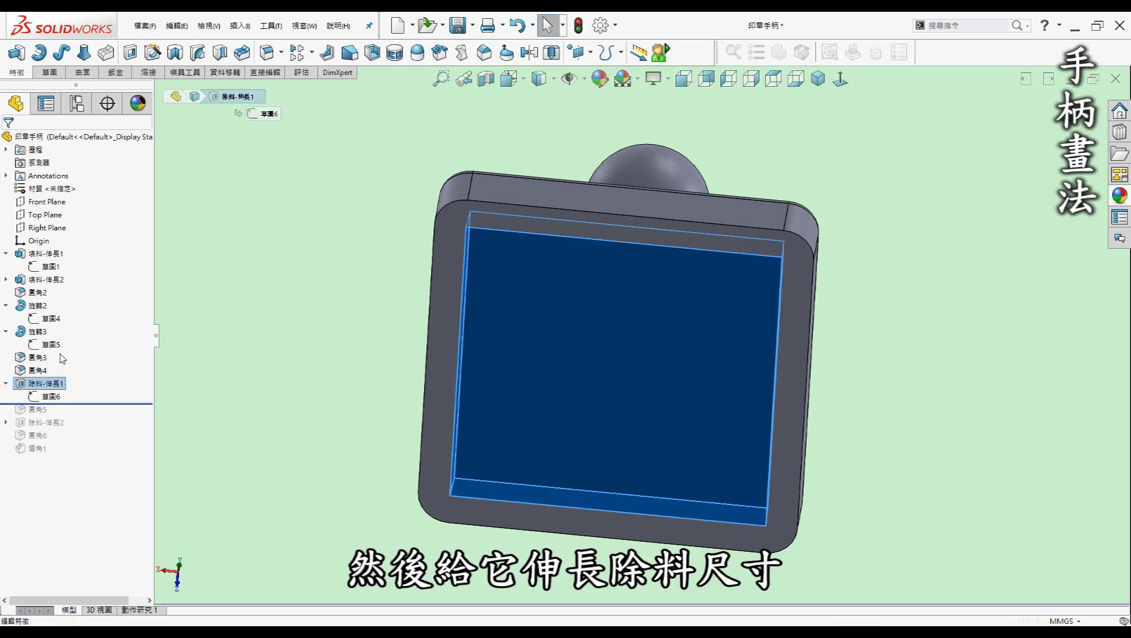
{"action": "left_click", "coordinate": [62, 358]}
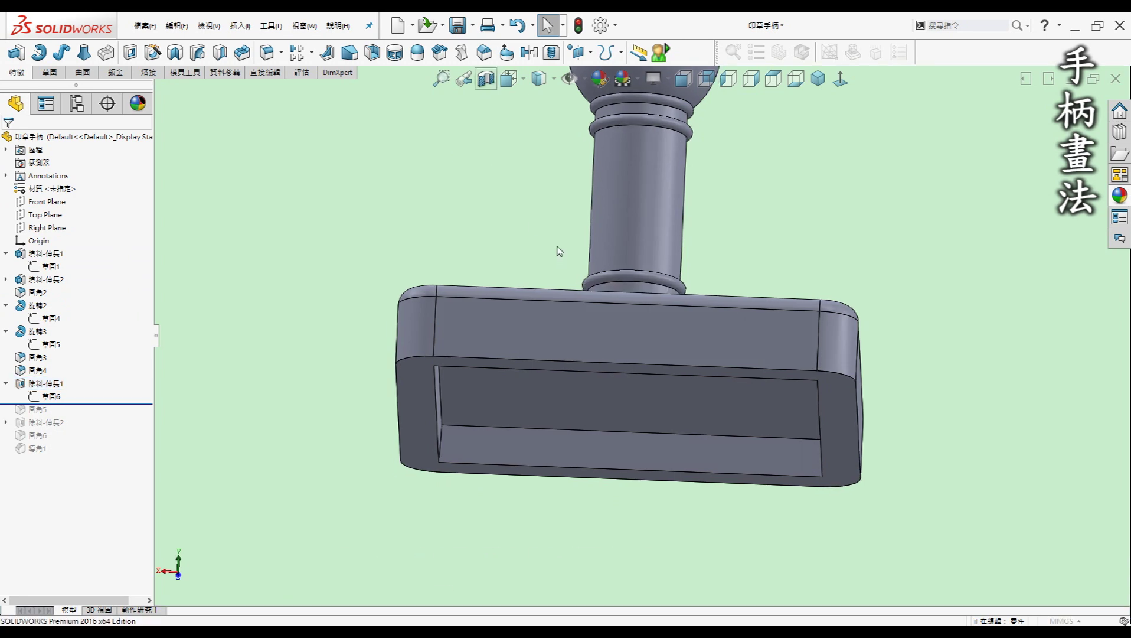
Step: Check the handle's cross-section with a Front Plane section view, then close it
{"action": "key", "text": "ctrl+shift+s"}
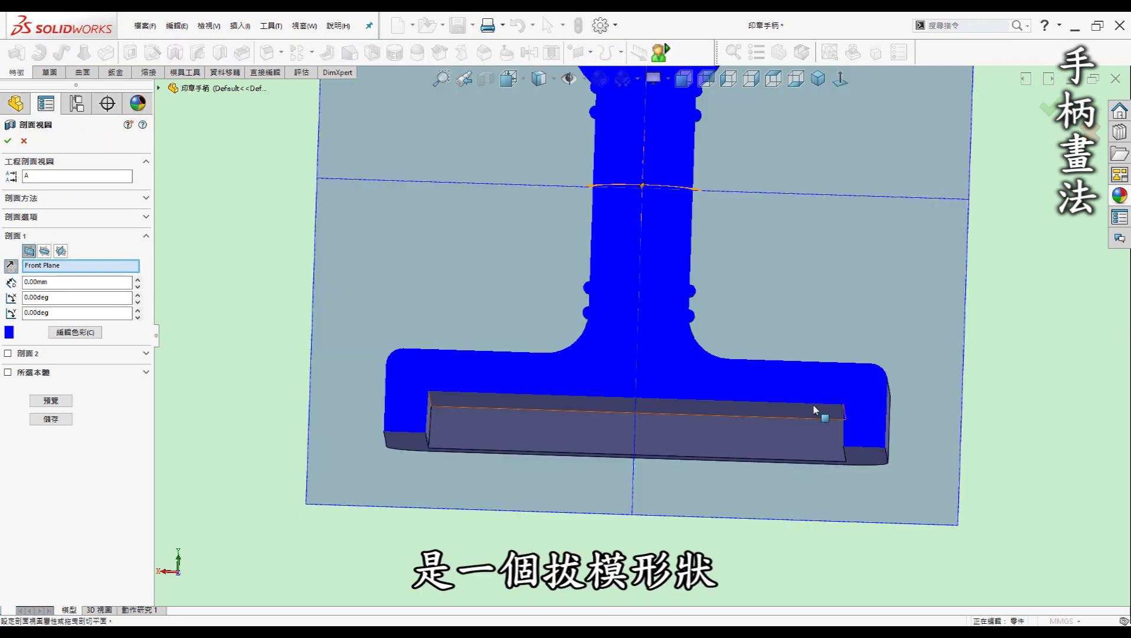
{"action": "middle_click_drag", "start_coordinate": [443, 479], "coordinate": [455, 460]}
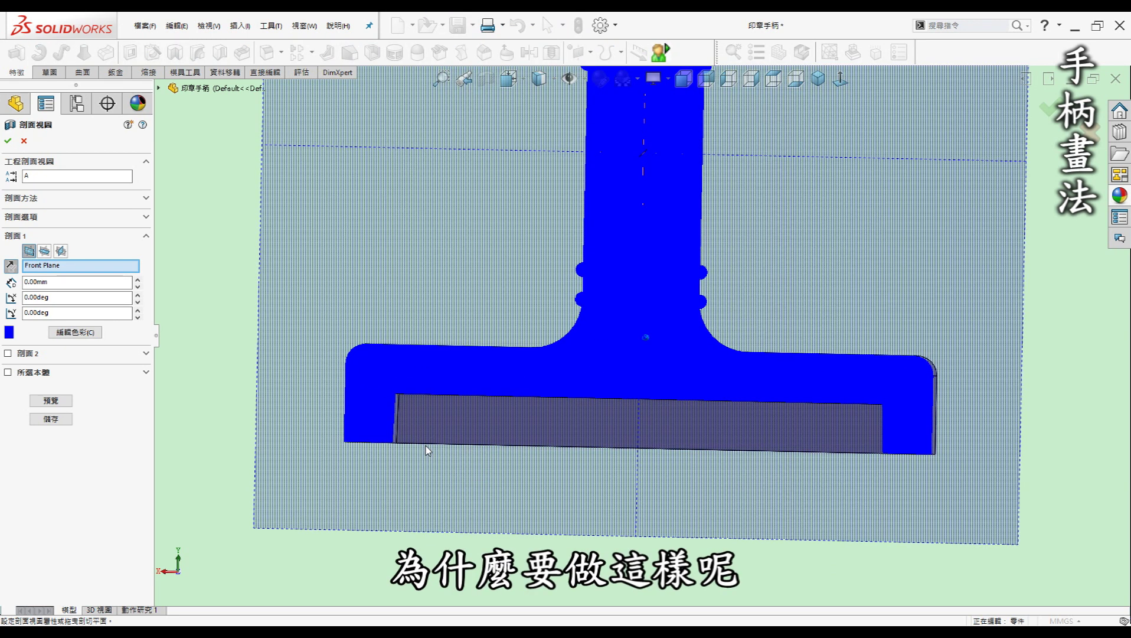
{"action": "scroll", "coordinate": [407, 452], "scroll_direction": "down", "scroll_amount": 2}
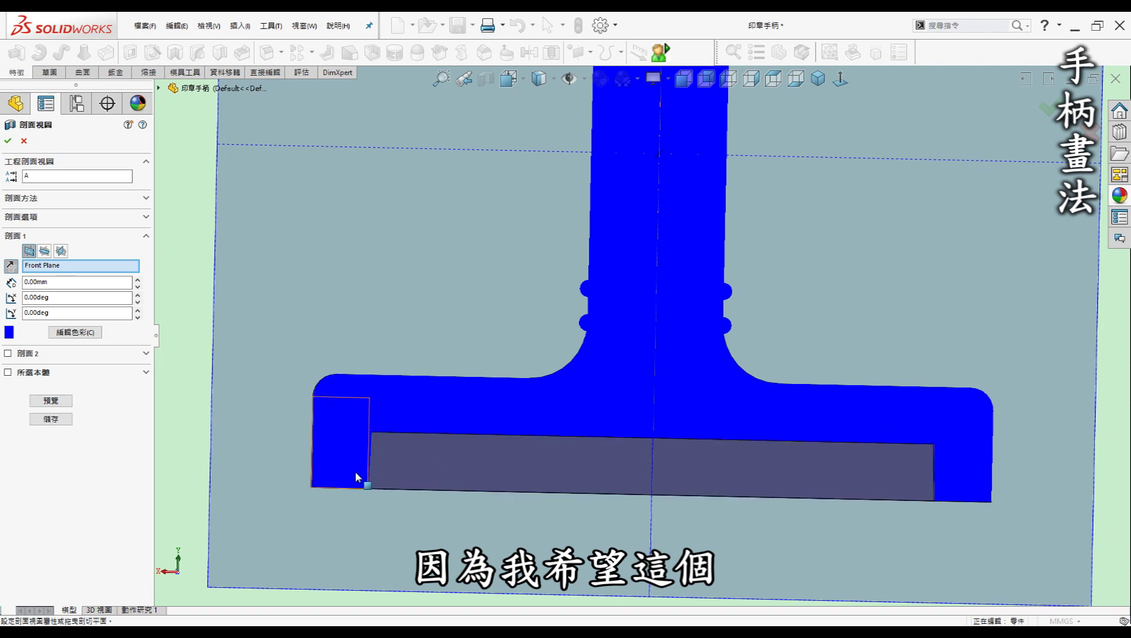
{"action": "left_click", "coordinate": [25, 140]}
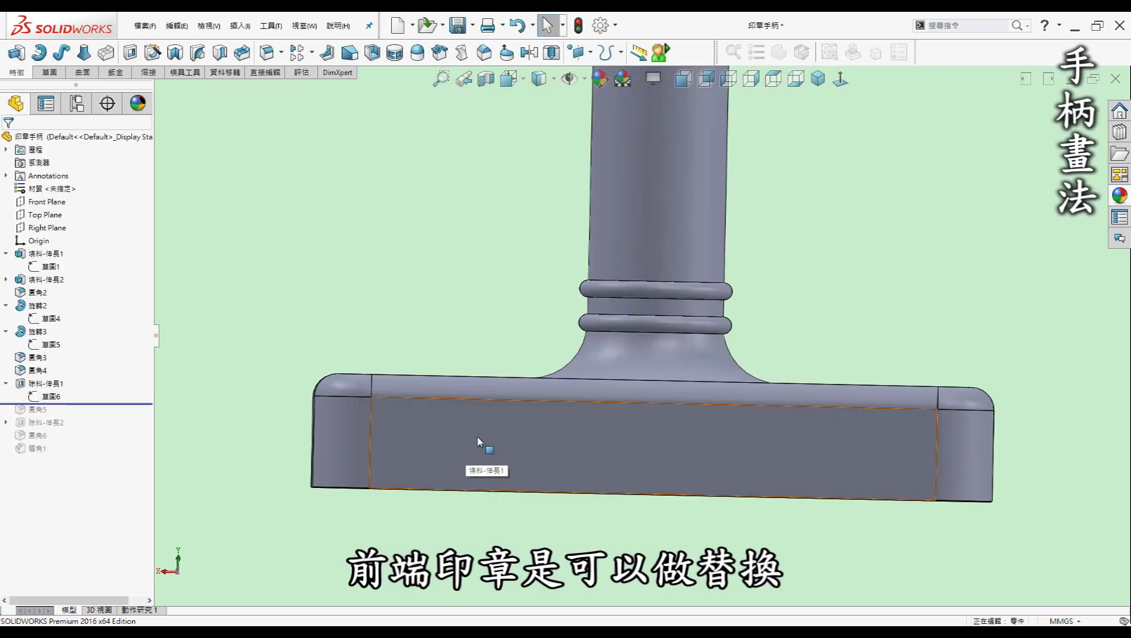
Step: Roll forward past 圓角5 and orbit to the underside pocket's rounded edge
{"action": "scroll", "coordinate": [550, 490], "scroll_direction": "up", "scroll_amount": 2}
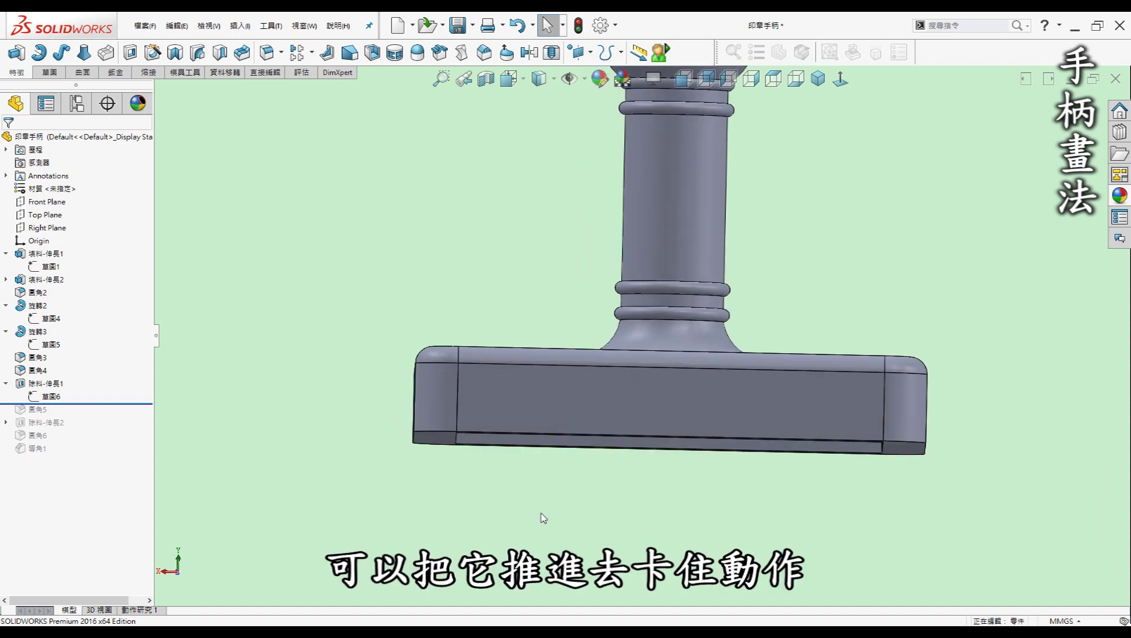
{"action": "left_click_drag", "start_coordinate": [65, 403], "coordinate": [65, 415]}
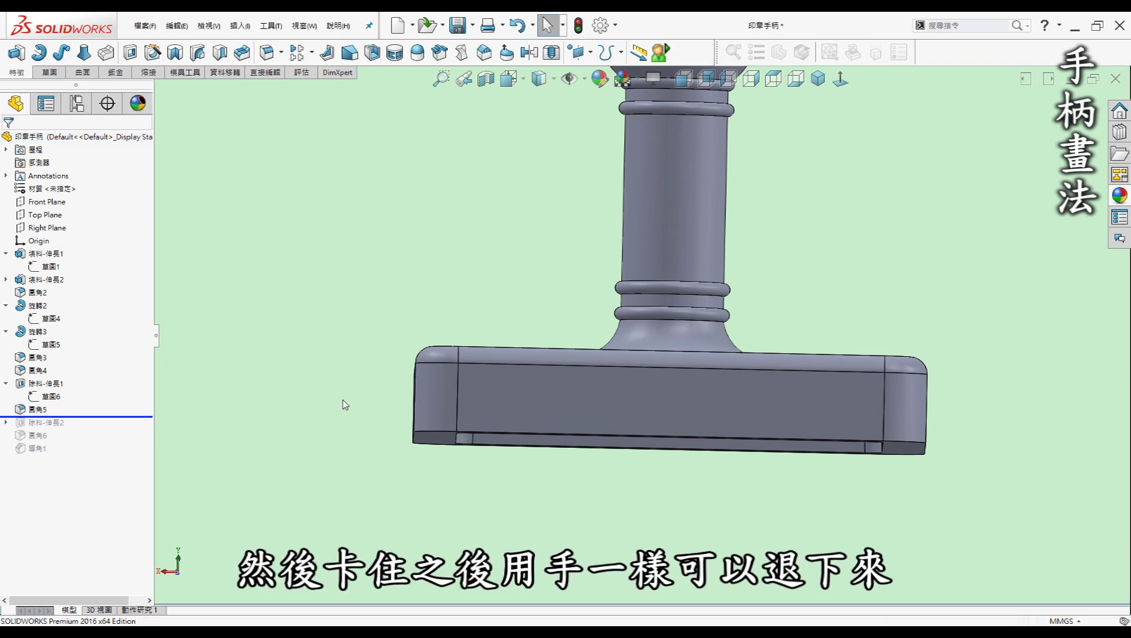
{"action": "middle_click_drag", "start_coordinate": [345, 404], "coordinate": [354, 284]}
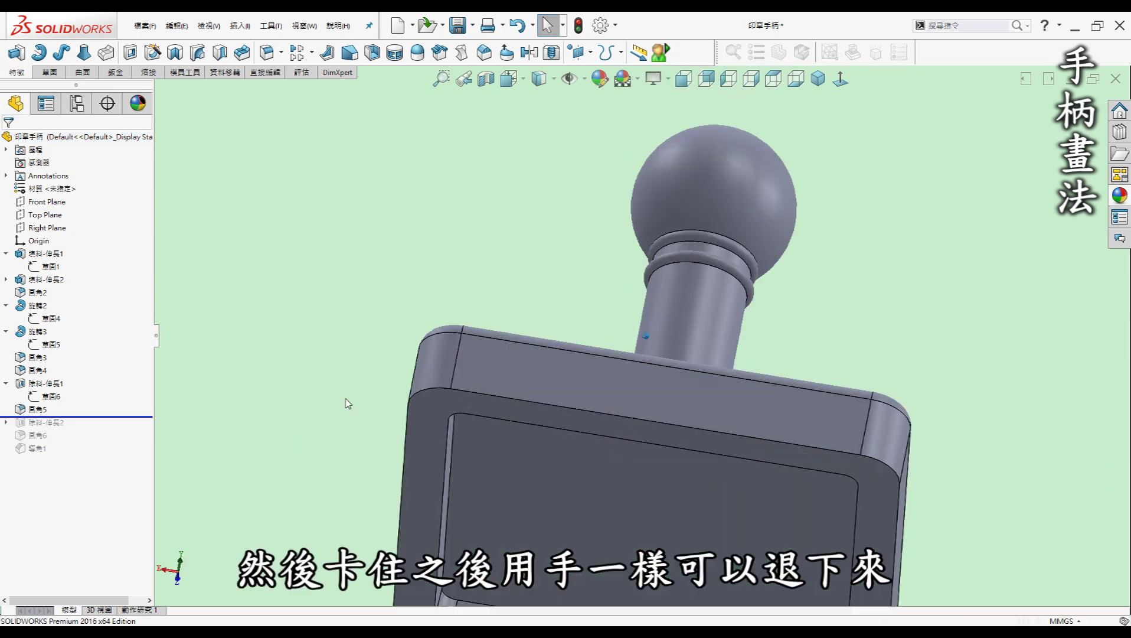
Step: Confirm 圓角5's 2 mm radius, then roll forward past 除料-伸長2 to add the two holes
{"action": "left_click", "coordinate": [34, 409]}
{"action": "key", "text": "f"}
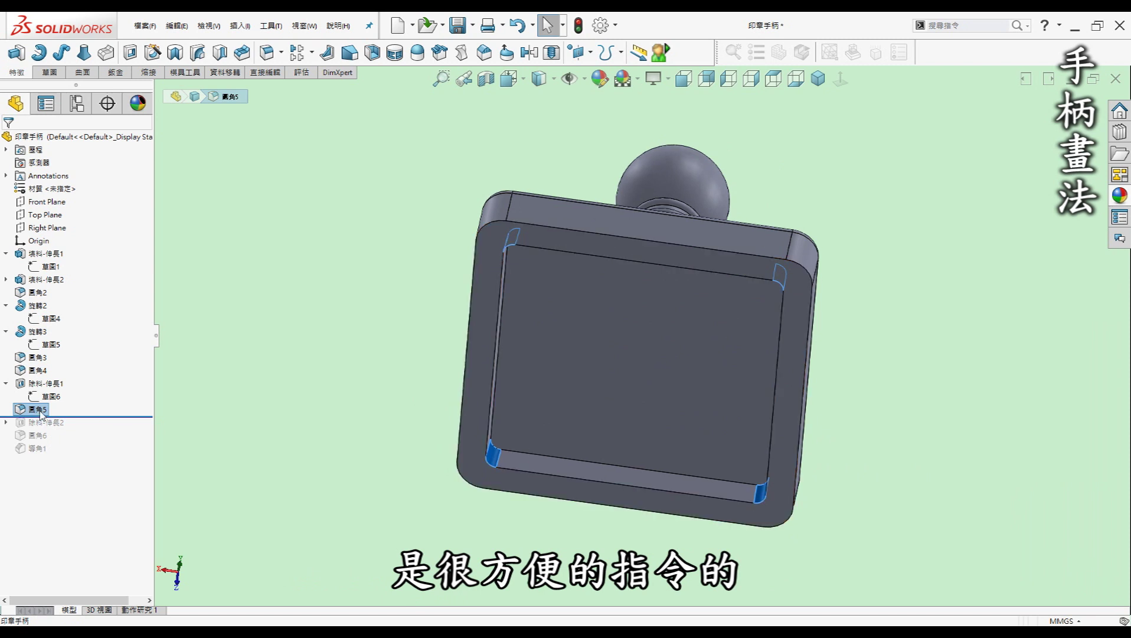
{"action": "right_click", "coordinate": [37, 409]}
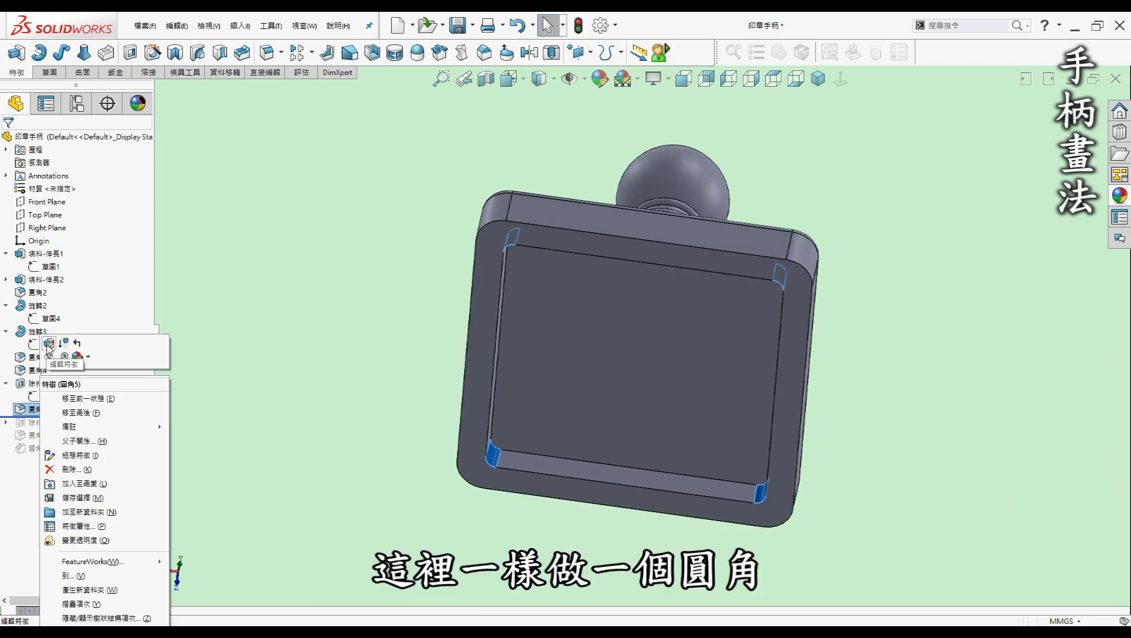
{"action": "left_click", "coordinate": [49, 343]}
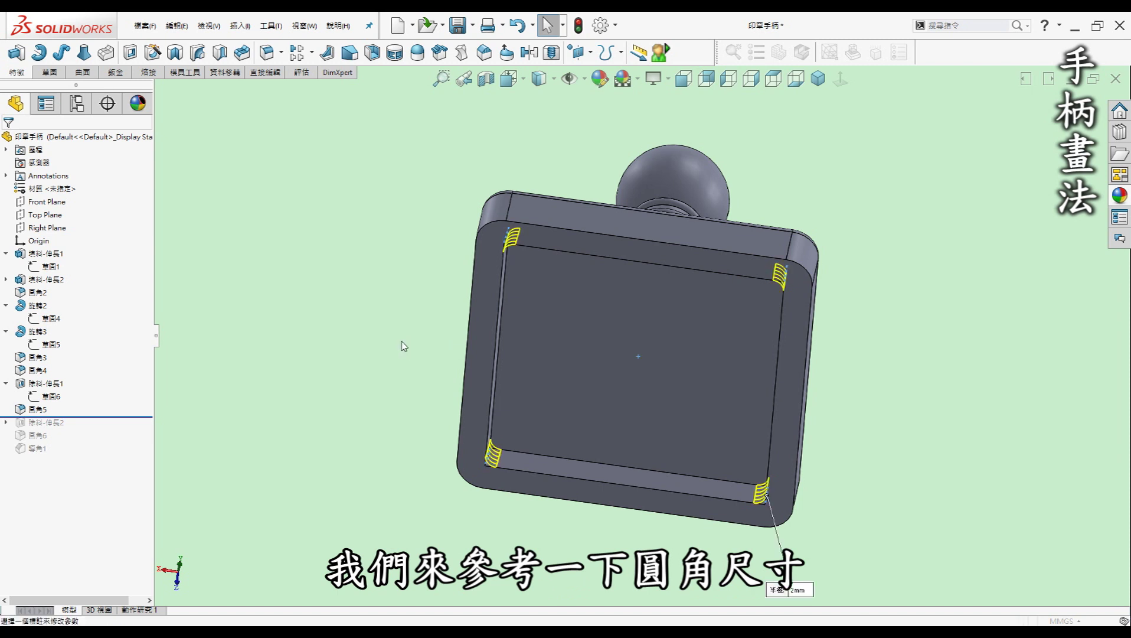
{"action": "key", "text": "Escape"}
{"action": "left_click_drag", "start_coordinate": [83, 417], "coordinate": [83, 430]}
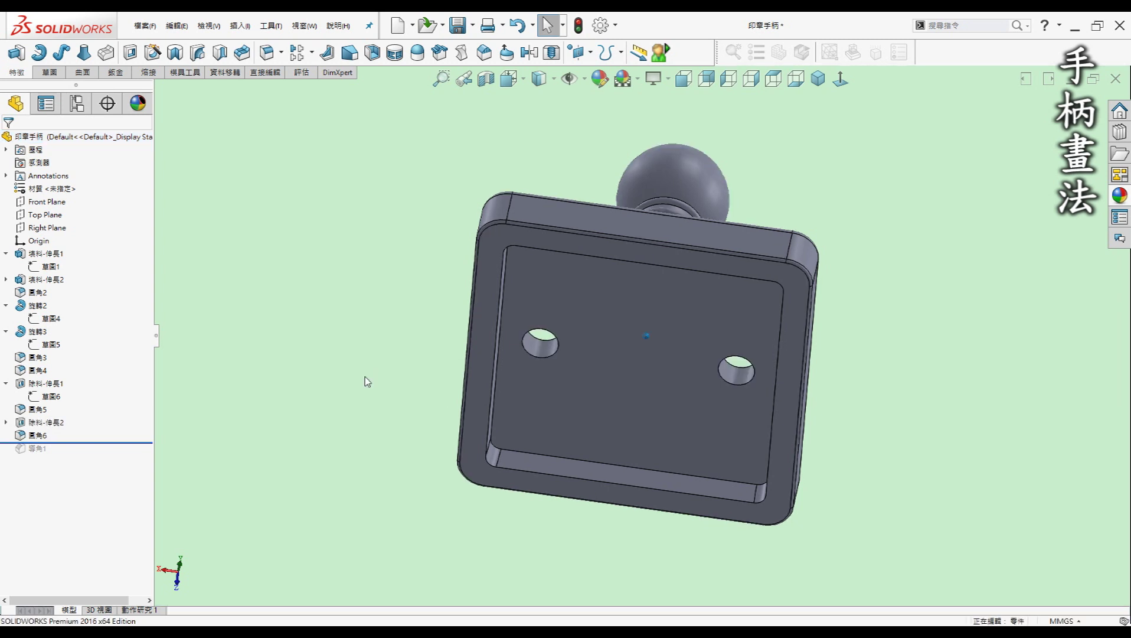
{"action": "left_click", "coordinate": [532, 354]}
{"action": "key", "text": "ctrl+7"}
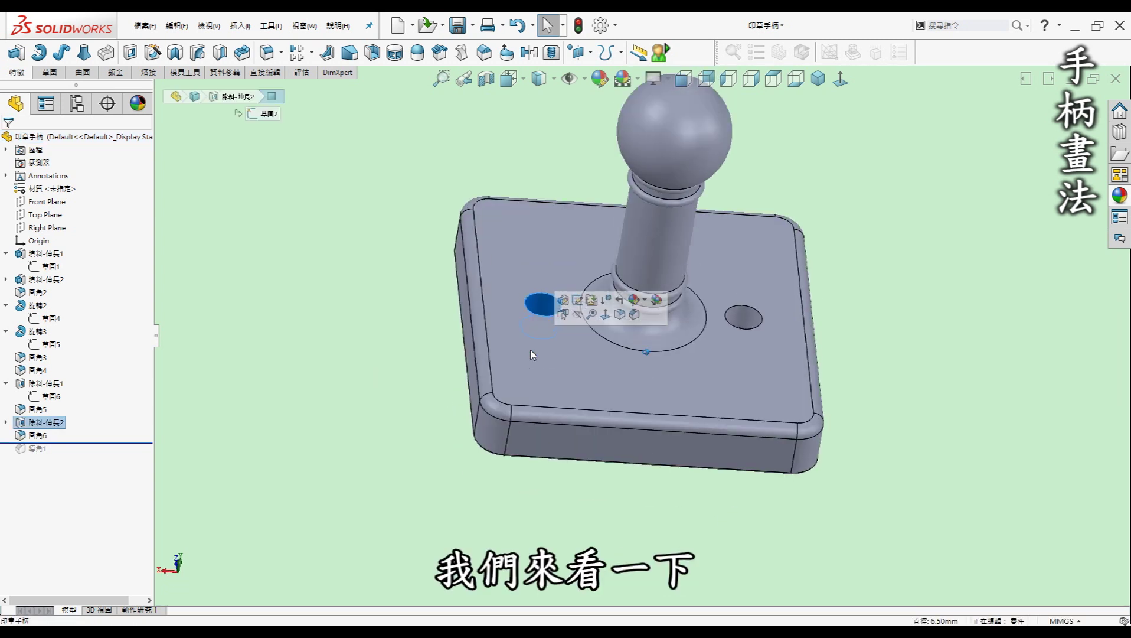
{"action": "left_click", "coordinate": [6, 422]}
{"action": "left_click", "coordinate": [51, 436]}
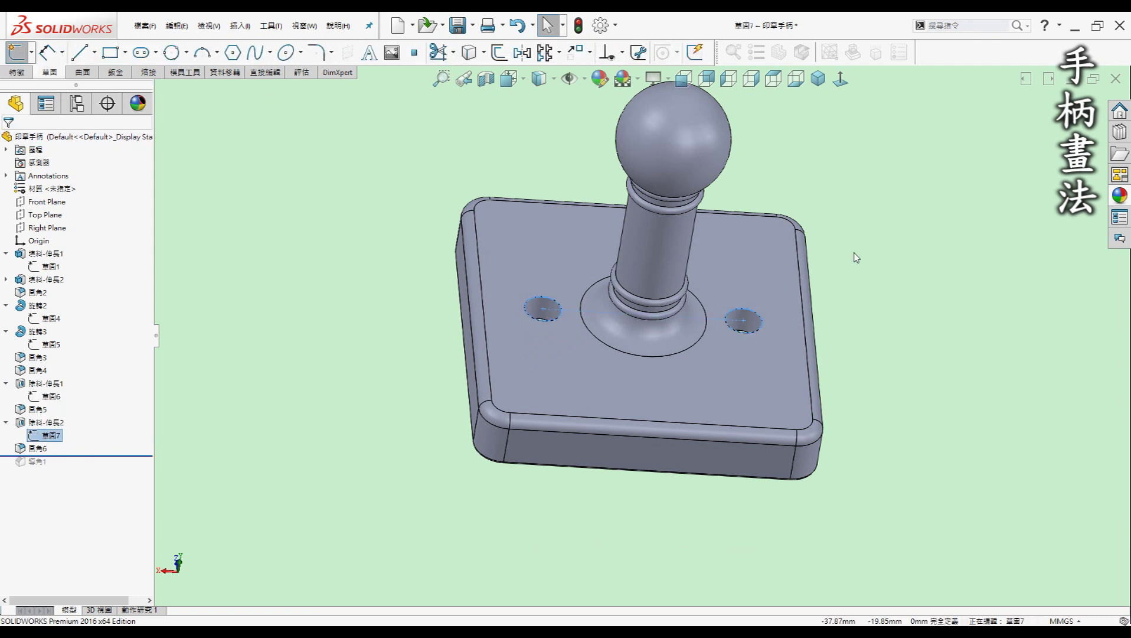
{"action": "scroll", "coordinate": [827, 277], "scroll_direction": "down", "scroll_amount": 1}
{"action": "scroll", "coordinate": [791, 298], "scroll_direction": "down", "scroll_amount": 2}
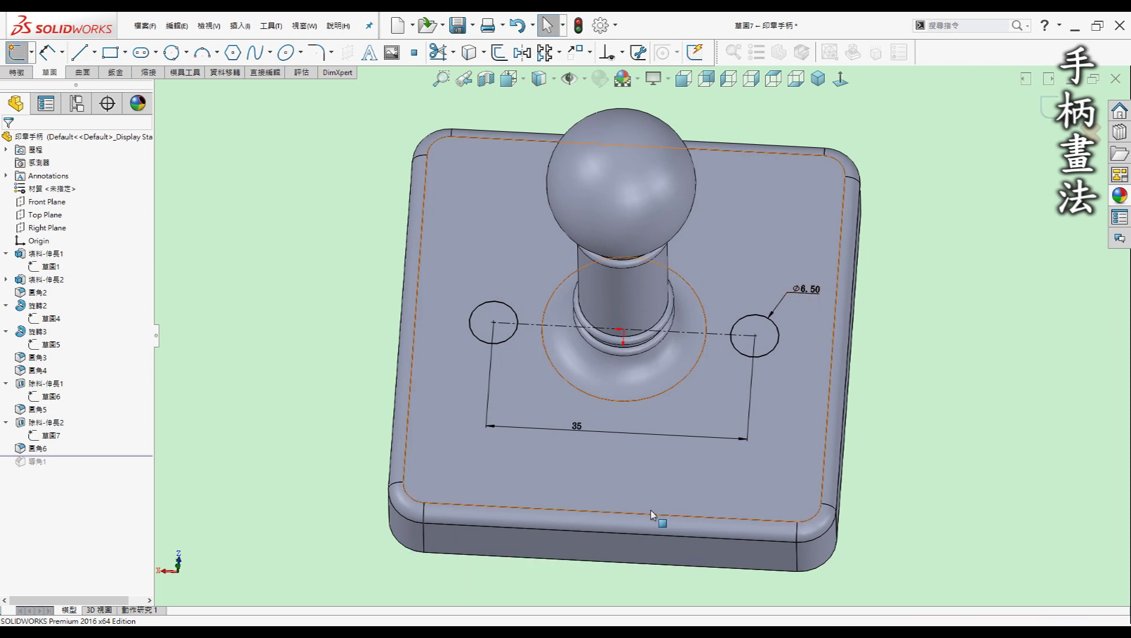
{"action": "scroll", "coordinate": [519, 414], "scroll_direction": "up", "scroll_amount": 1}
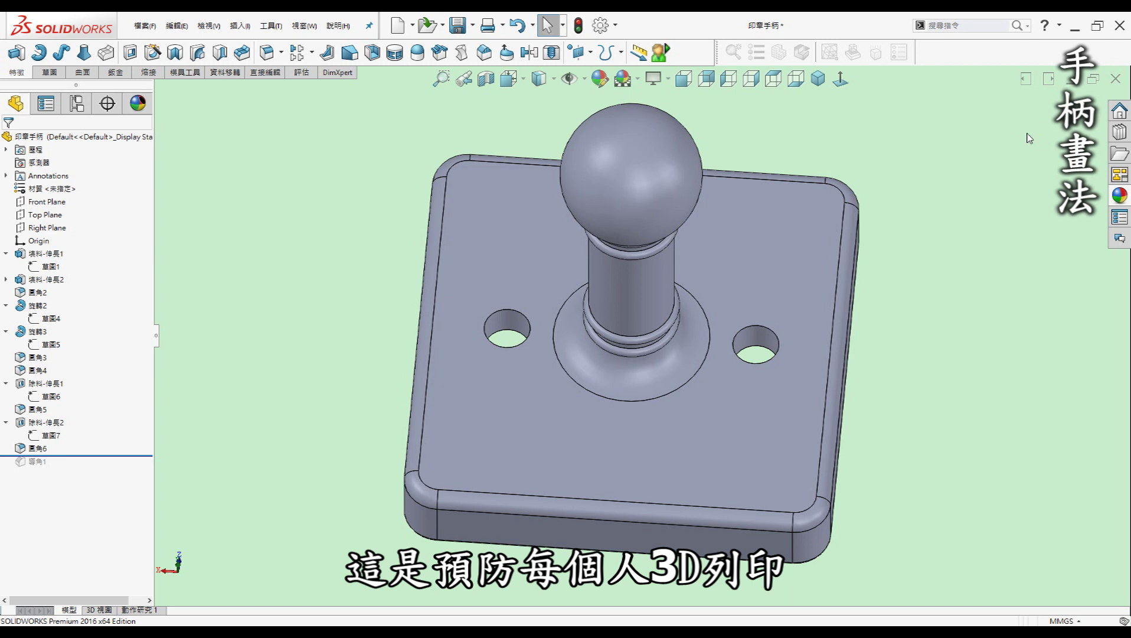
Step: Check the left hole's diameter, then roll forward past 導角1 to show the chamfered recess
{"action": "key", "text": "Up"}
{"action": "key", "text": "Up"}
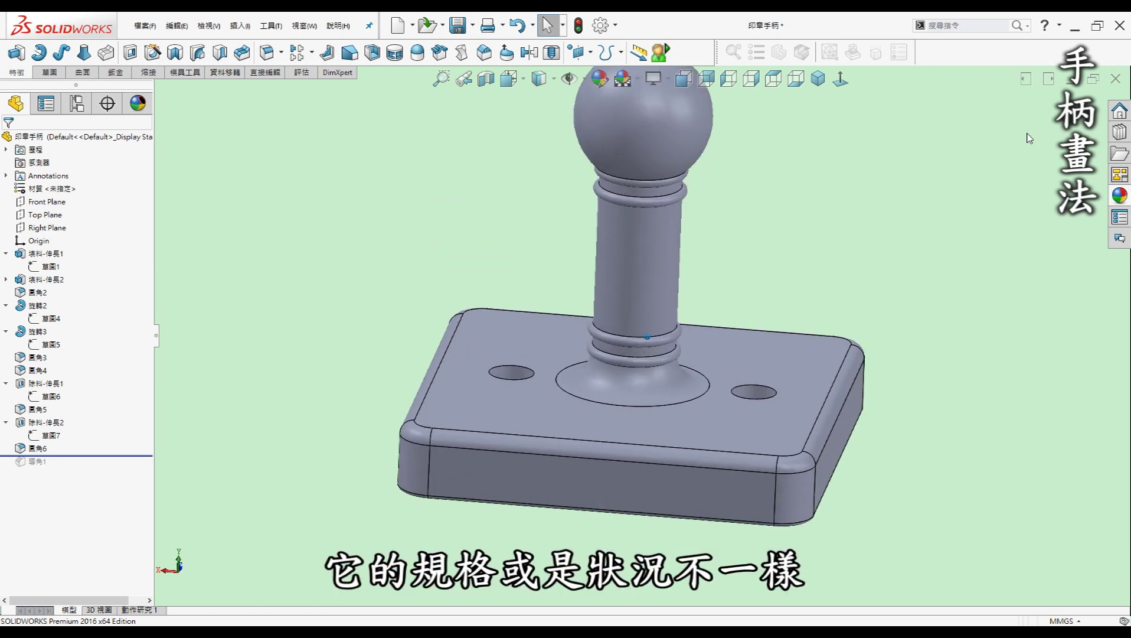
{"action": "key", "text": "Up"}
{"action": "key", "text": "Up"}
{"action": "key", "text": "Up"}
{"action": "key", "text": "Up"}
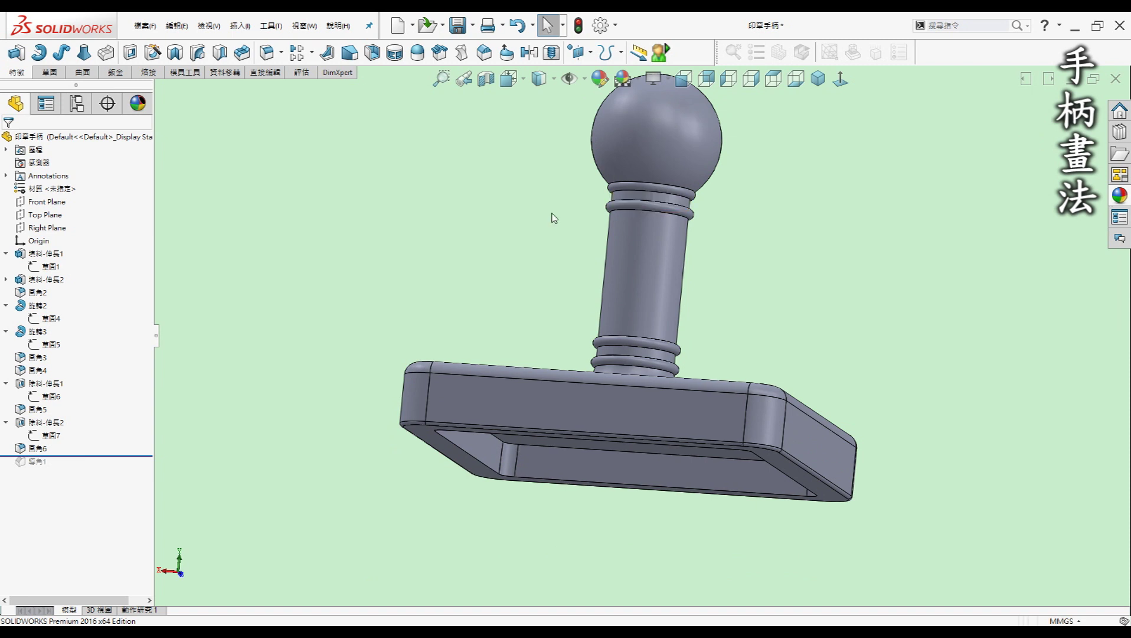
{"action": "mouse_move", "coordinate": [522, 217]}
{"action": "middle_mouse_down"}
{"action": "mouse_move", "coordinate": [498, 361]}
{"action": "mouse_move", "coordinate": [511, 397]}
{"action": "middle_mouse_up"}
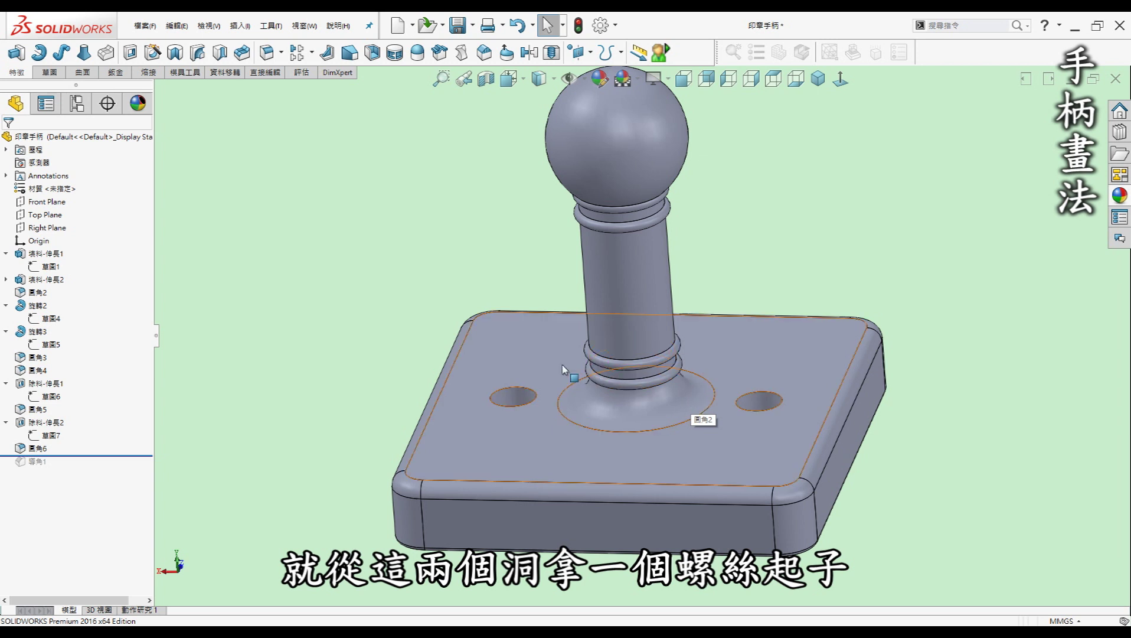
{"action": "left_click", "coordinate": [520, 389]}
{"action": "key", "text": "Escape"}
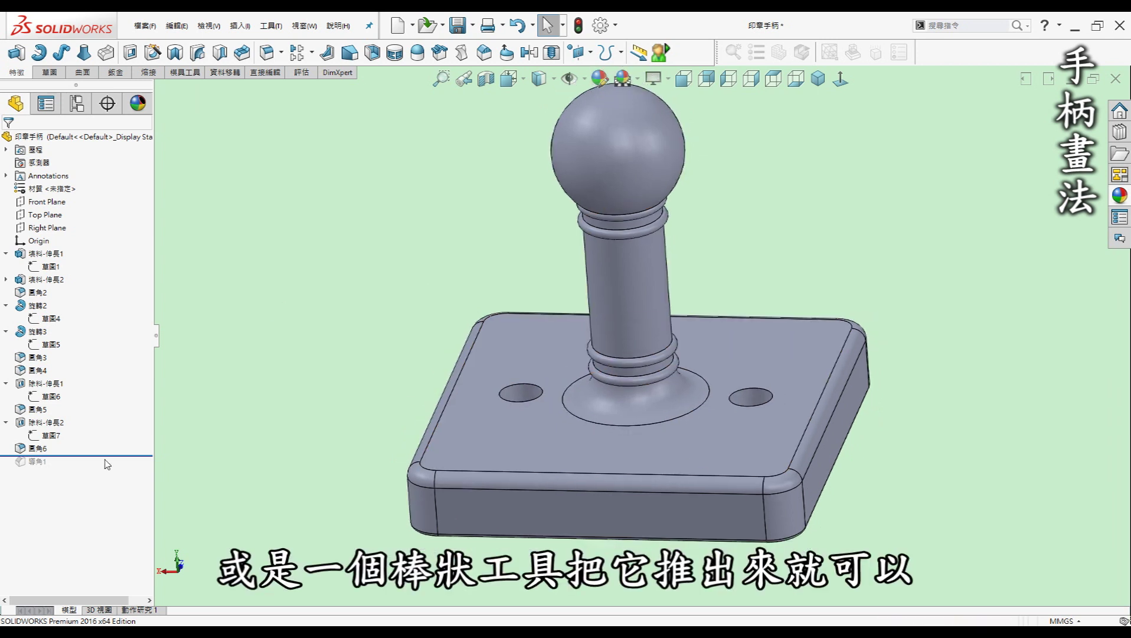
{"action": "left_click_drag", "start_coordinate": [109, 454], "coordinate": [110, 467]}
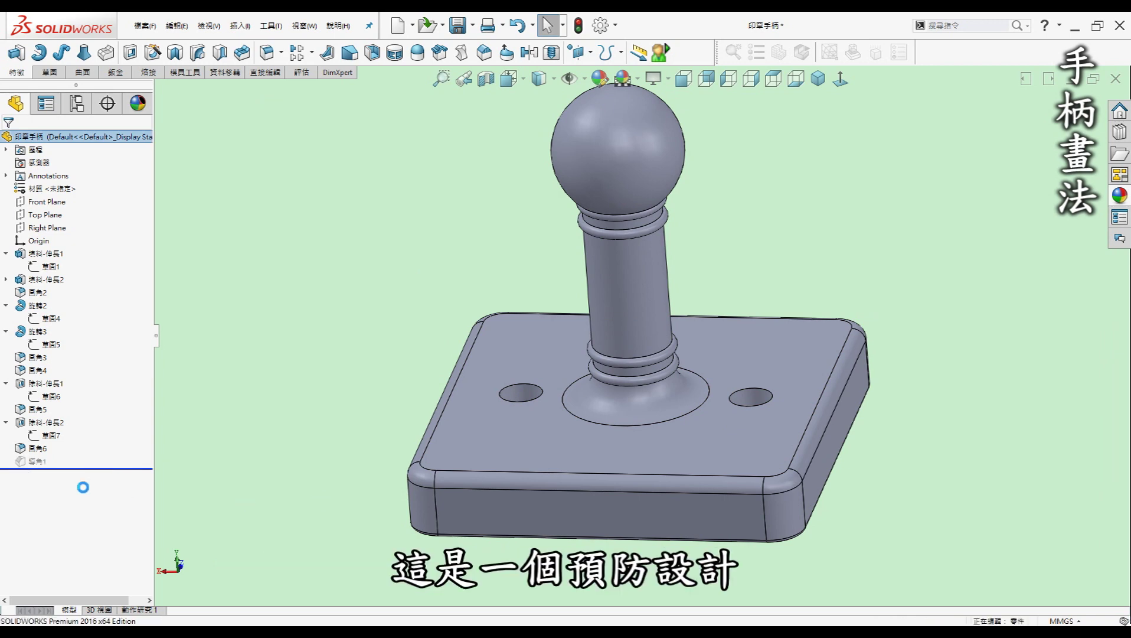
{"action": "mouse_move", "coordinate": [480, 441]}
{"action": "middle_mouse_down"}
{"action": "mouse_move", "coordinate": [512, 401]}
{"action": "mouse_move", "coordinate": [829, 343]}
{"action": "middle_mouse_up"}
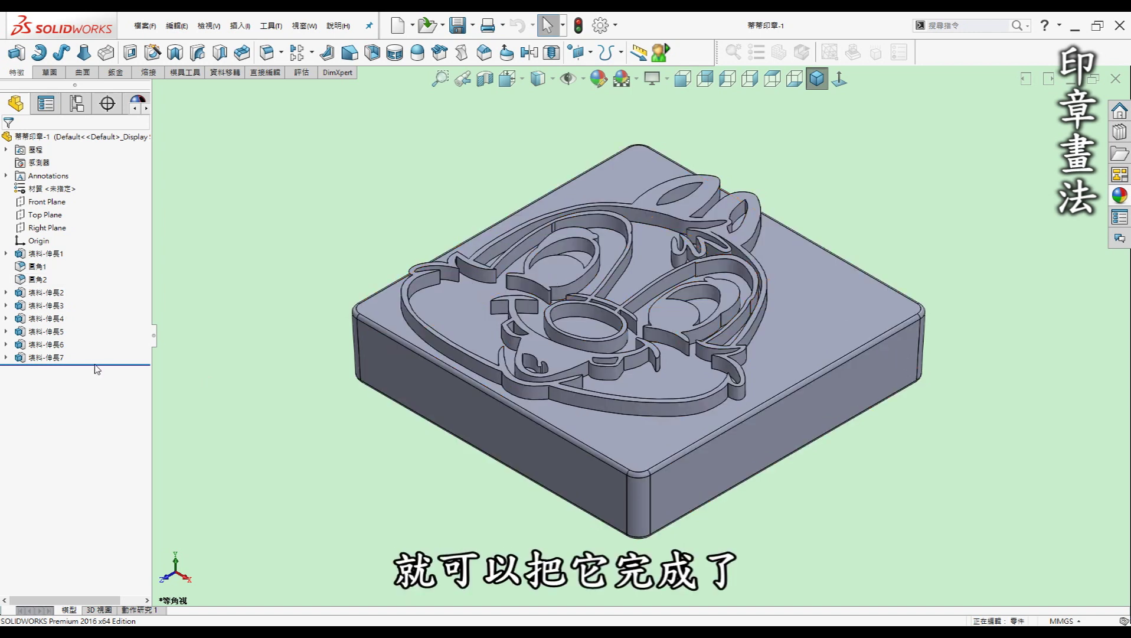
Step: Roll the 蒂蒂印章-1 insert back to just below 填料-伸長1, with the 草圖 tools showing
{"action": "left_click_drag", "start_coordinate": [95, 366], "coordinate": [88, 265]}
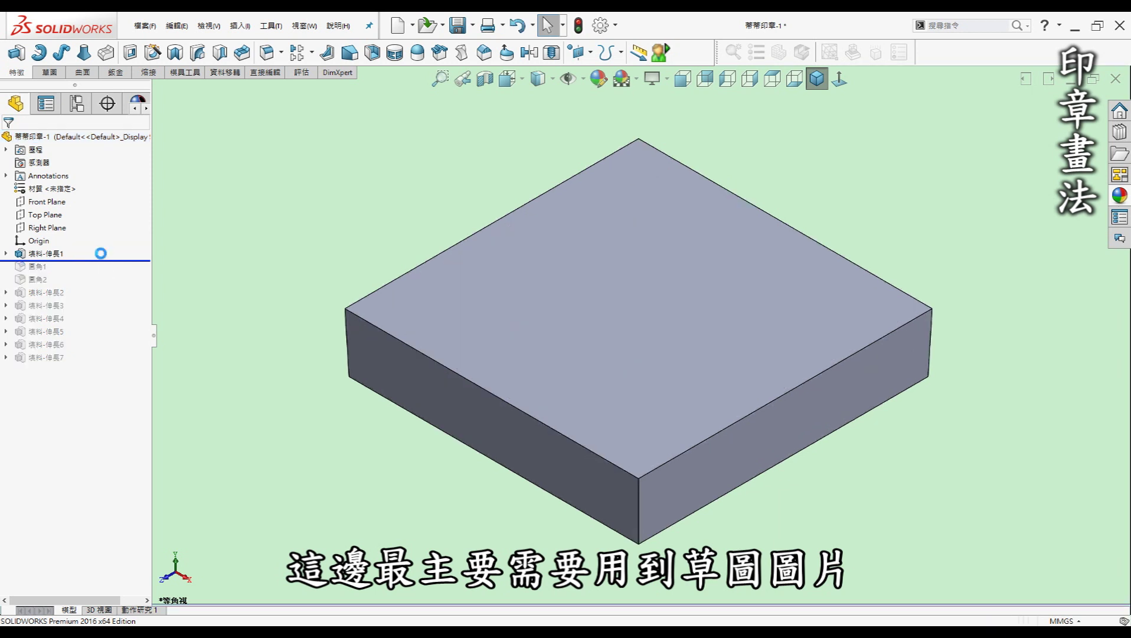
{"action": "left_click", "coordinate": [62, 76]}
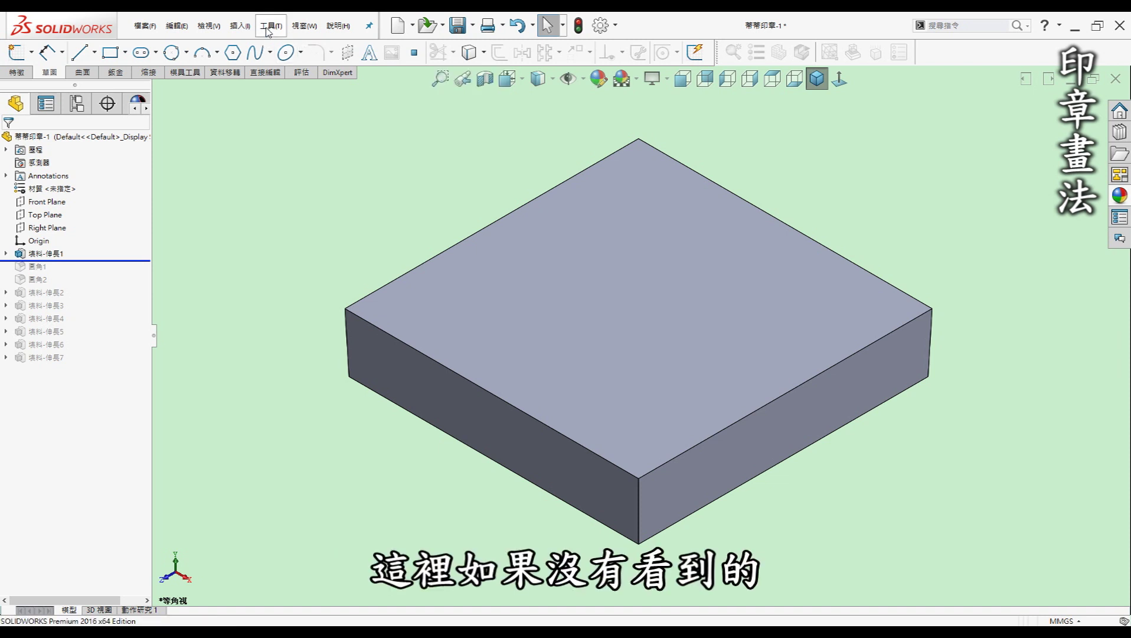
Step: Drag the Sketch Picture command from the Sketch category in Customize onto the Sketch toolbar
{"action": "key", "text": "alt+t"}
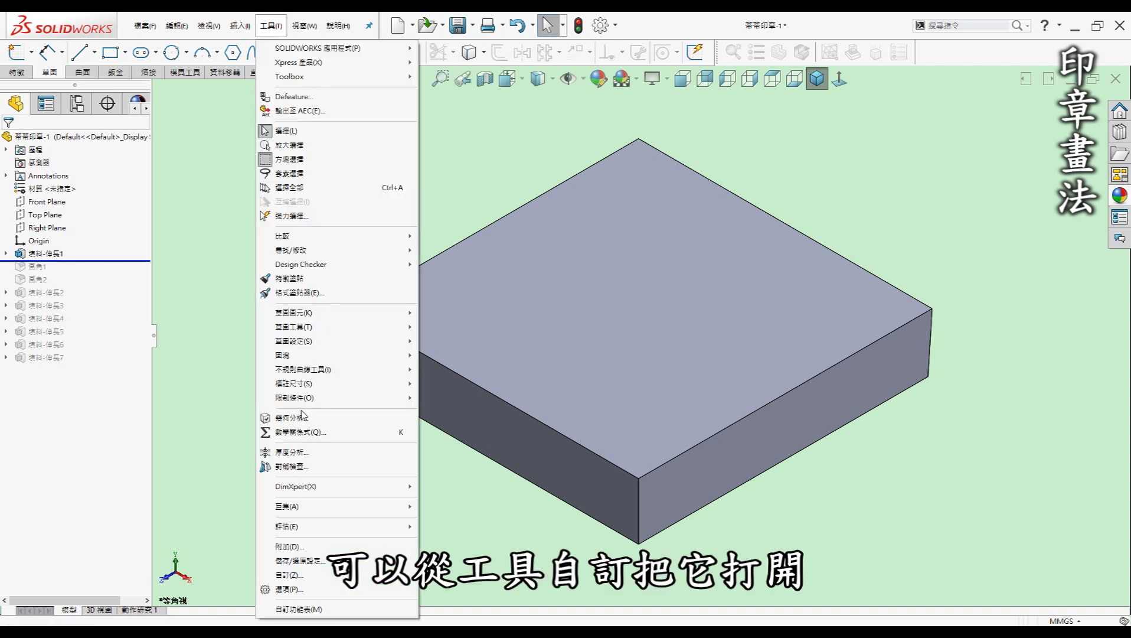
{"action": "left_click", "coordinate": [289, 574]}
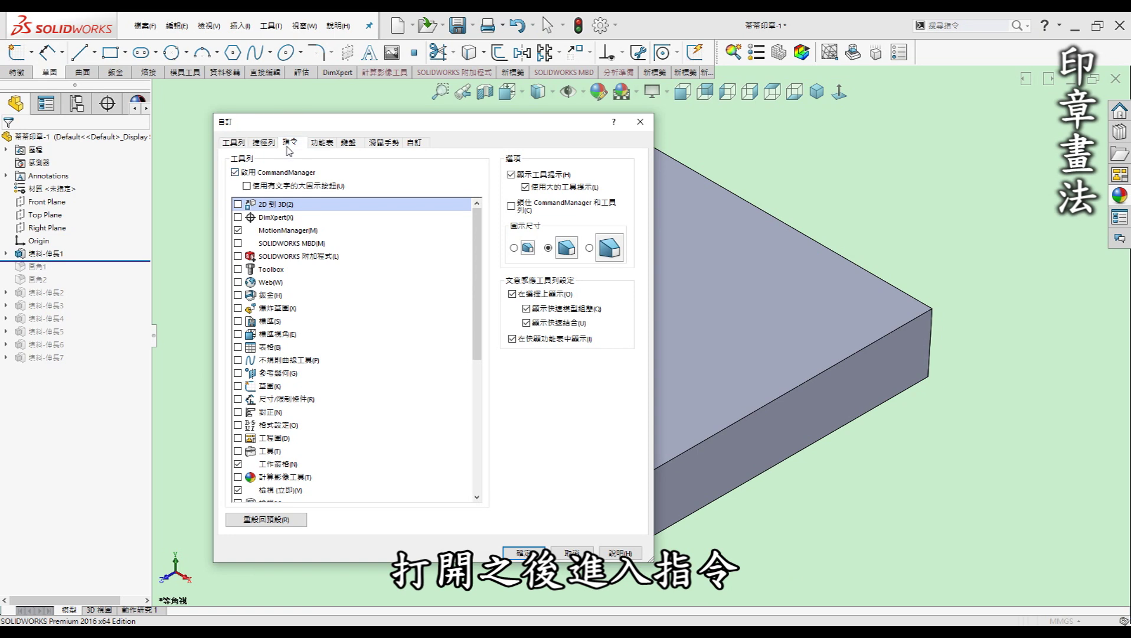
{"action": "left_click", "coordinate": [289, 142]}
{"action": "left_click", "coordinate": [264, 303]}
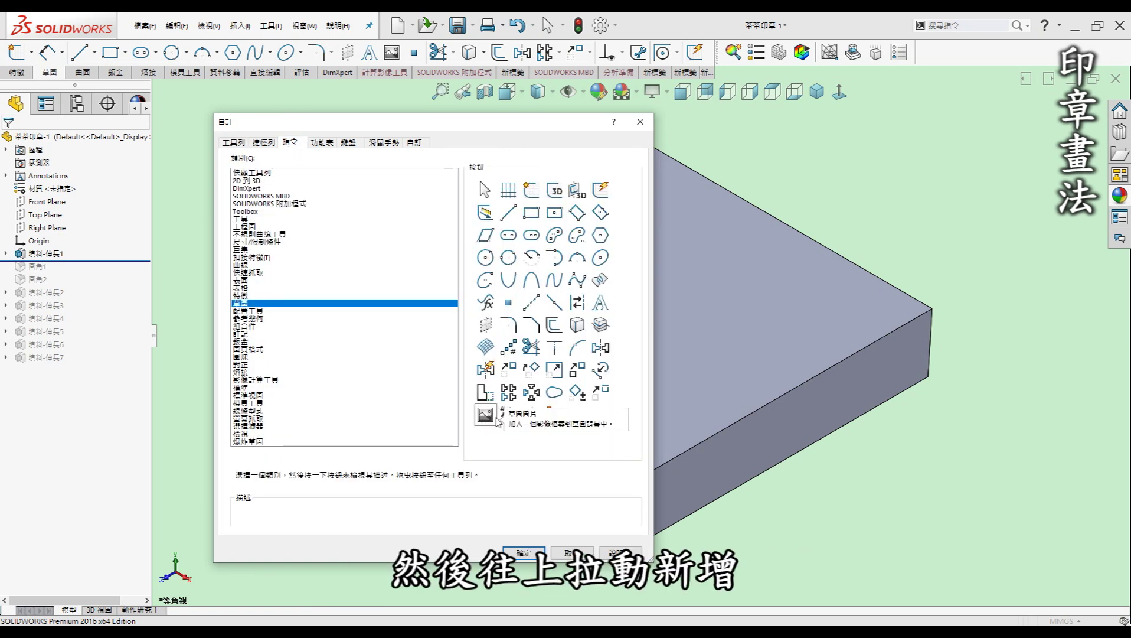
{"action": "left_click_drag", "start_coordinate": [486, 427], "coordinate": [376, 63]}
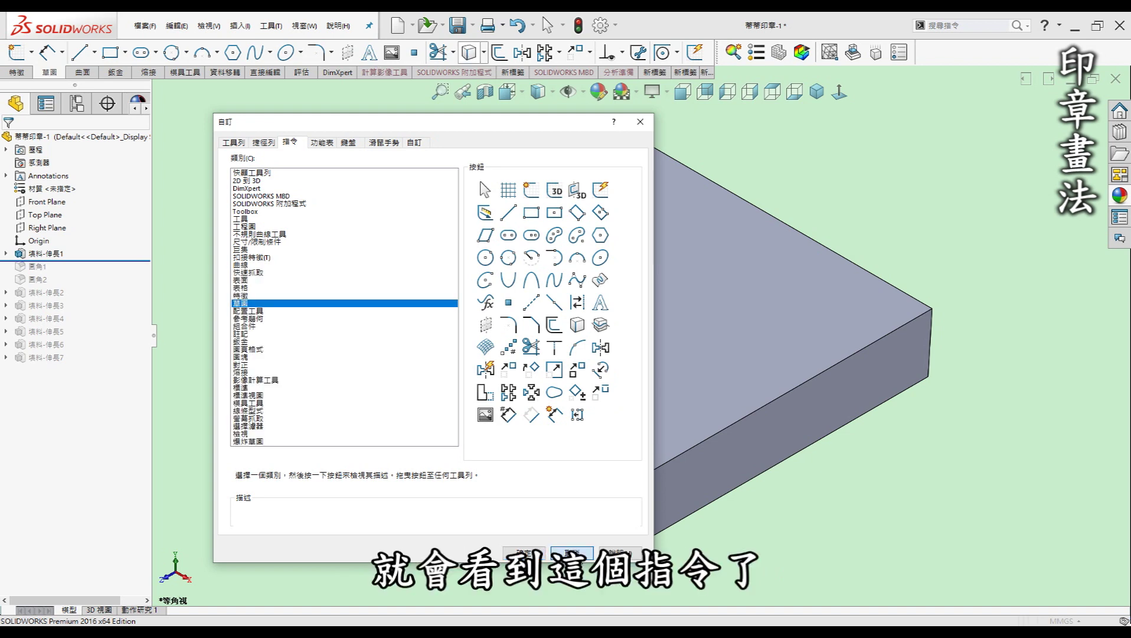
{"action": "left_click", "coordinate": [571, 553]}
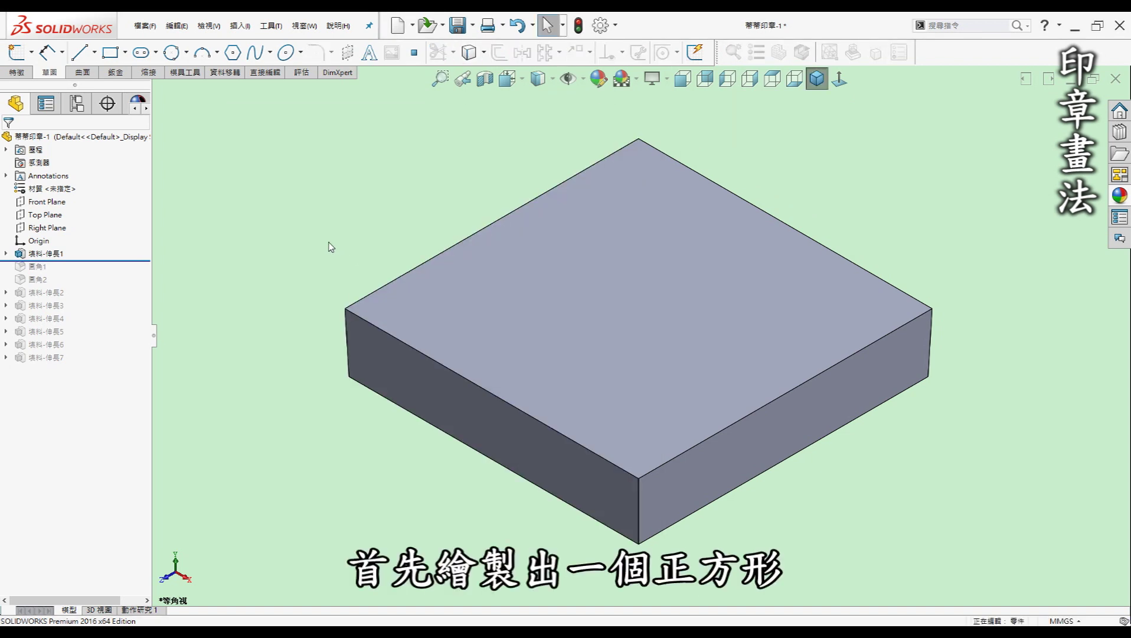
{"action": "left_click", "coordinate": [44, 254]}
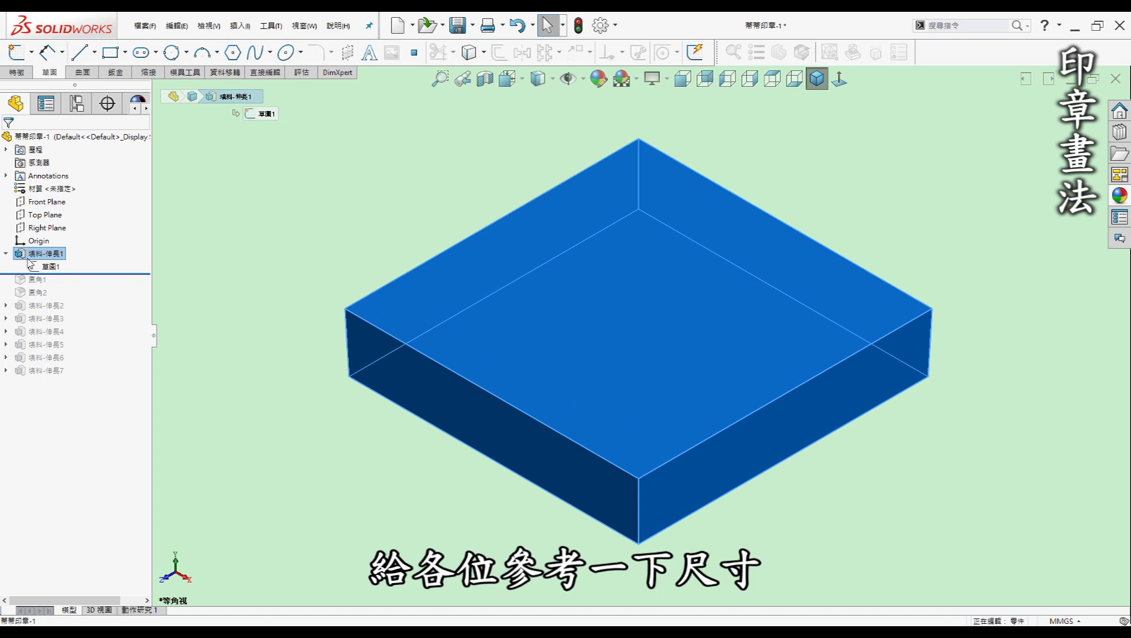
{"action": "left_click", "coordinate": [36, 267]}
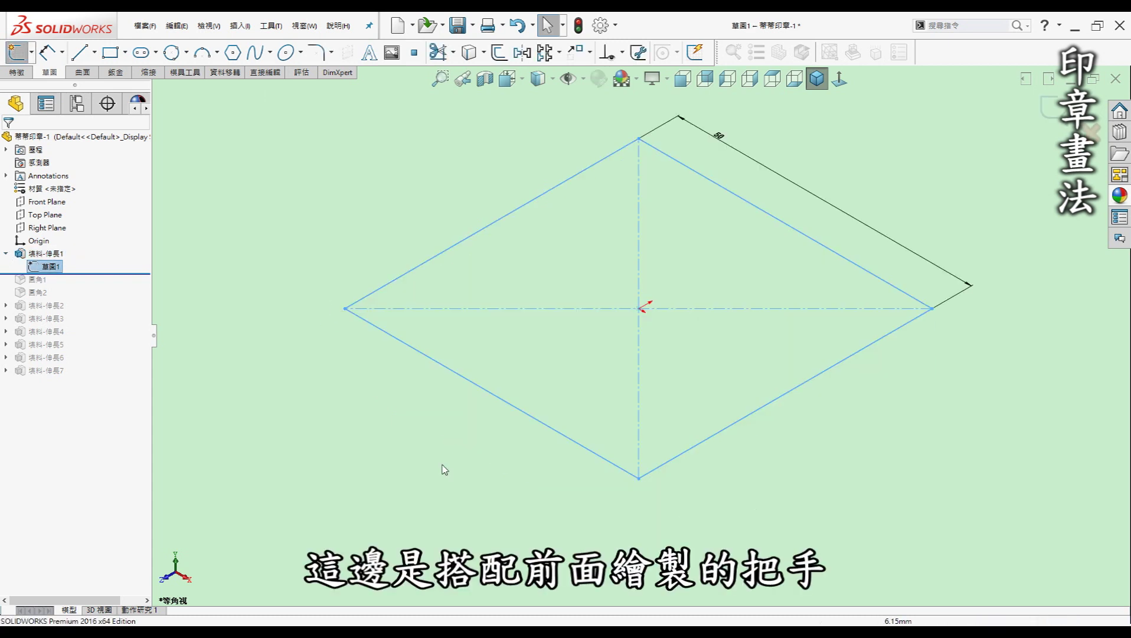
{"action": "left_click", "coordinate": [687, 259]}
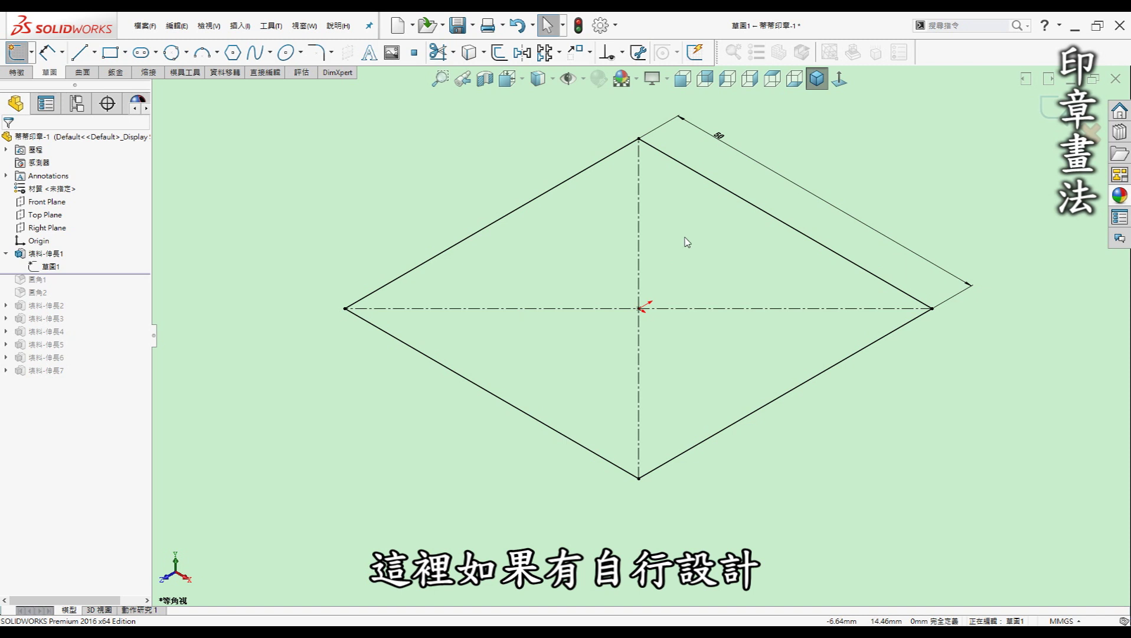
{"action": "scroll", "coordinate": [682, 219], "scroll_direction": "up", "scroll_amount": 1}
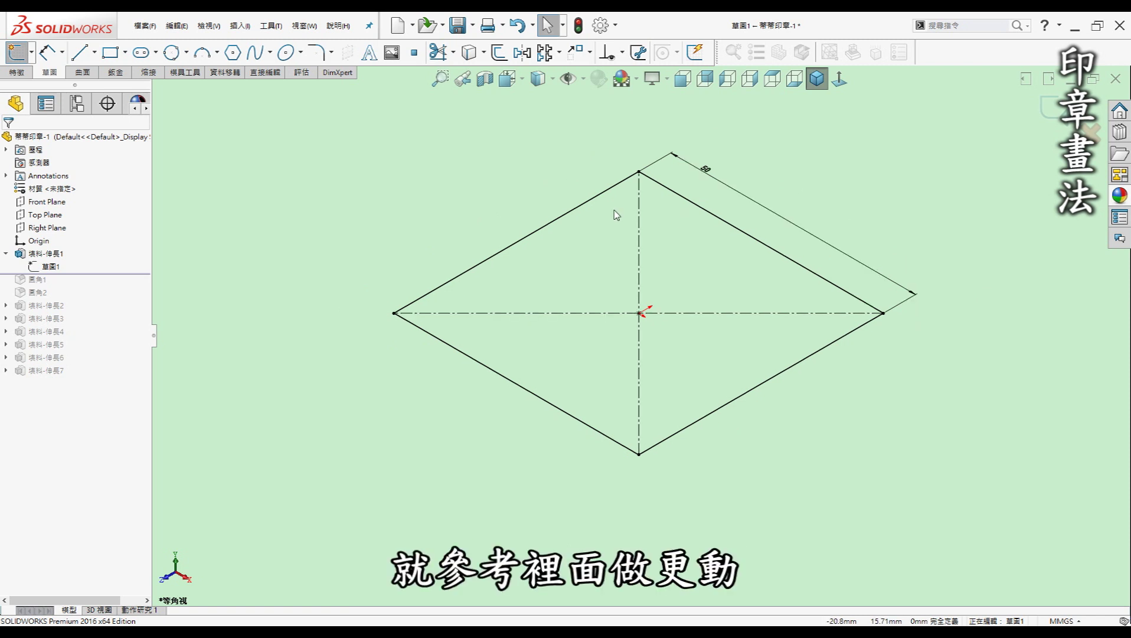
{"action": "scroll", "coordinate": [616, 215], "scroll_direction": "down", "scroll_amount": 3}
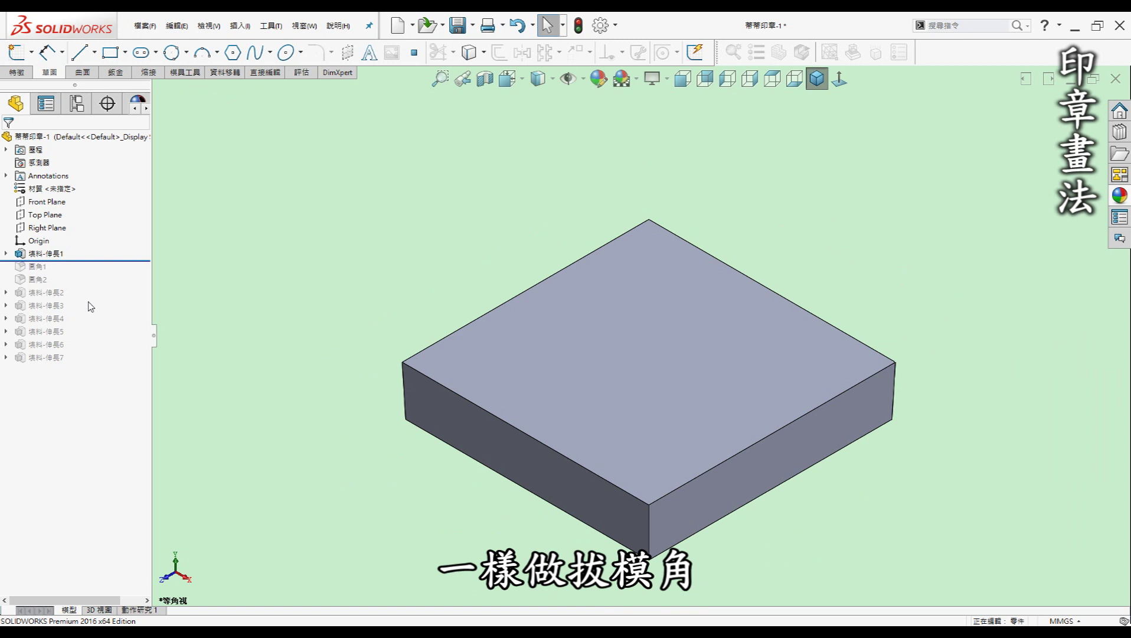
{"action": "left_click", "coordinate": [45, 253]}
{"action": "left_click", "coordinate": [57, 219]}
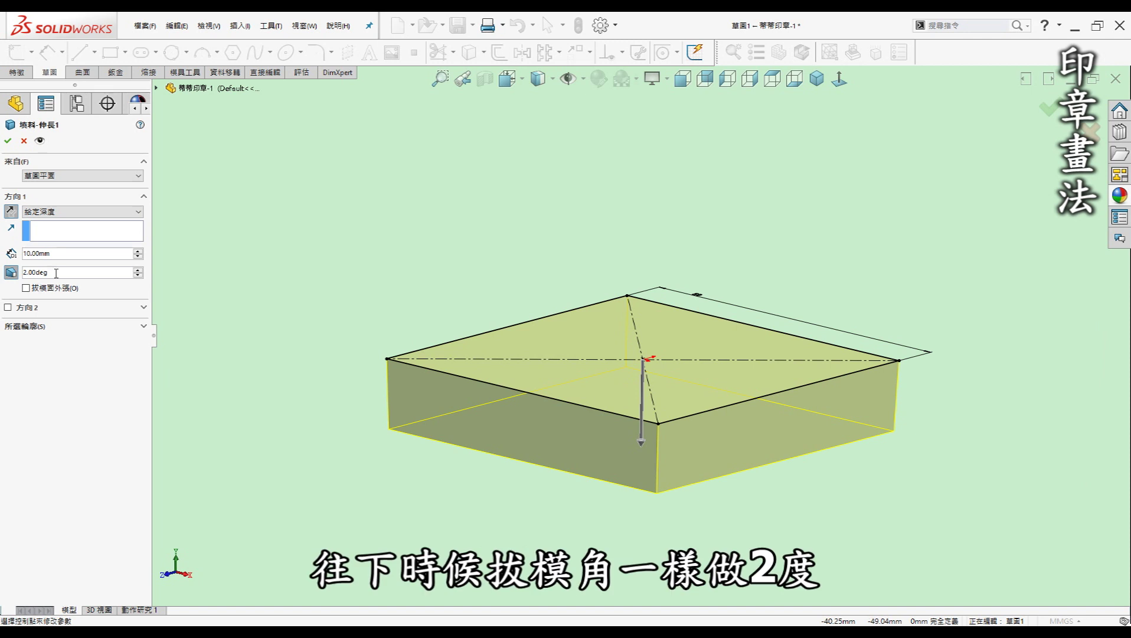
{"action": "left_click", "coordinate": [24, 140]}
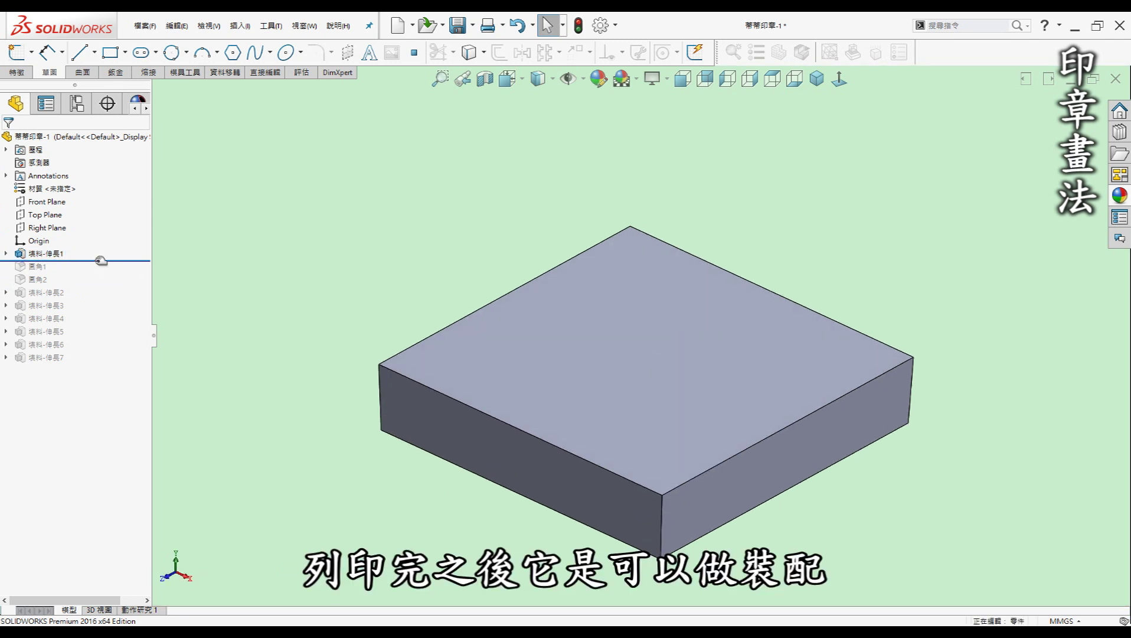
Step: Roll forward to restore fillets 圓角1 and 圓角2, reviewing the 2 mm vertical-corner fillet
{"action": "left_click_drag", "start_coordinate": [101, 261], "coordinate": [90, 281]}
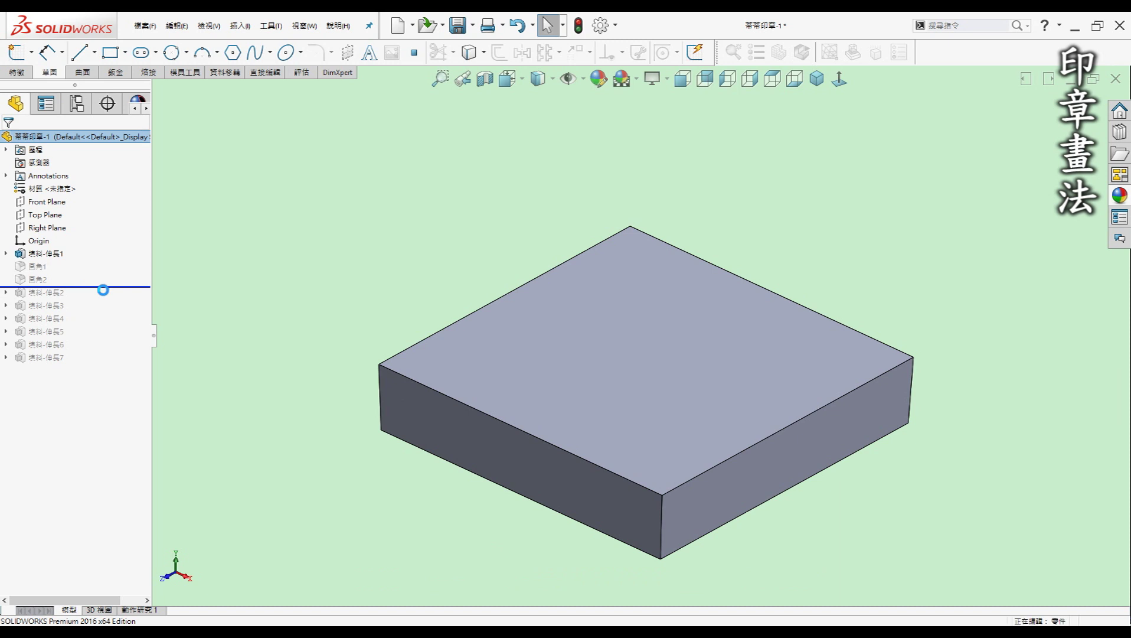
{"action": "left_click", "coordinate": [37, 268]}
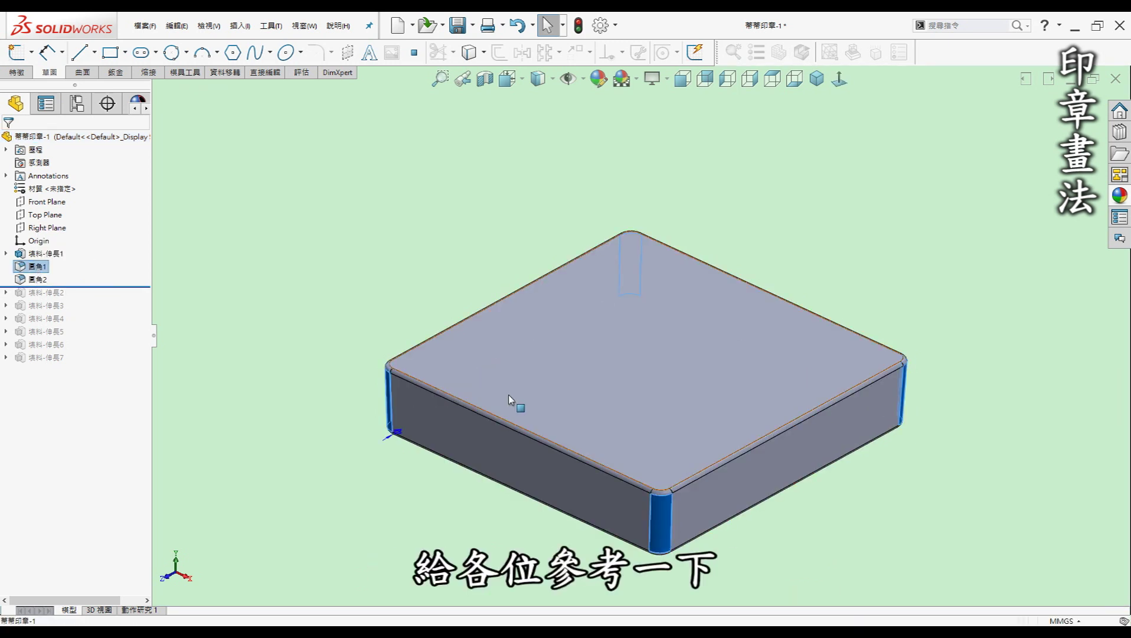
{"action": "scroll", "coordinate": [647, 392], "scroll_direction": "down", "scroll_amount": 1}
{"action": "left_click", "coordinate": [358, 458]}
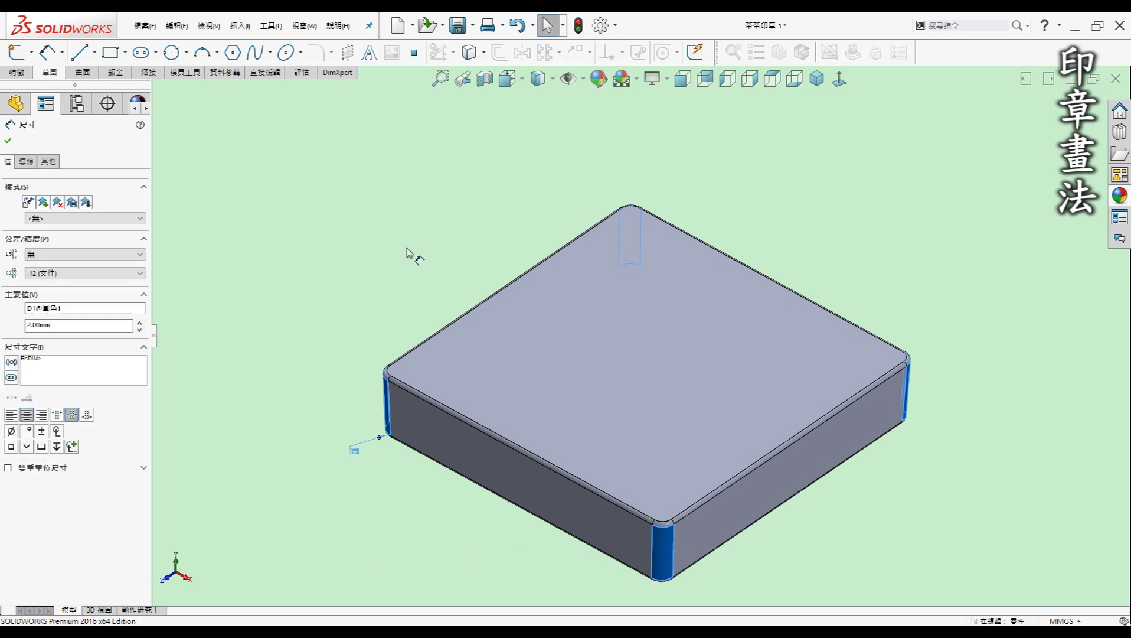
{"action": "left_click", "coordinate": [562, 204]}
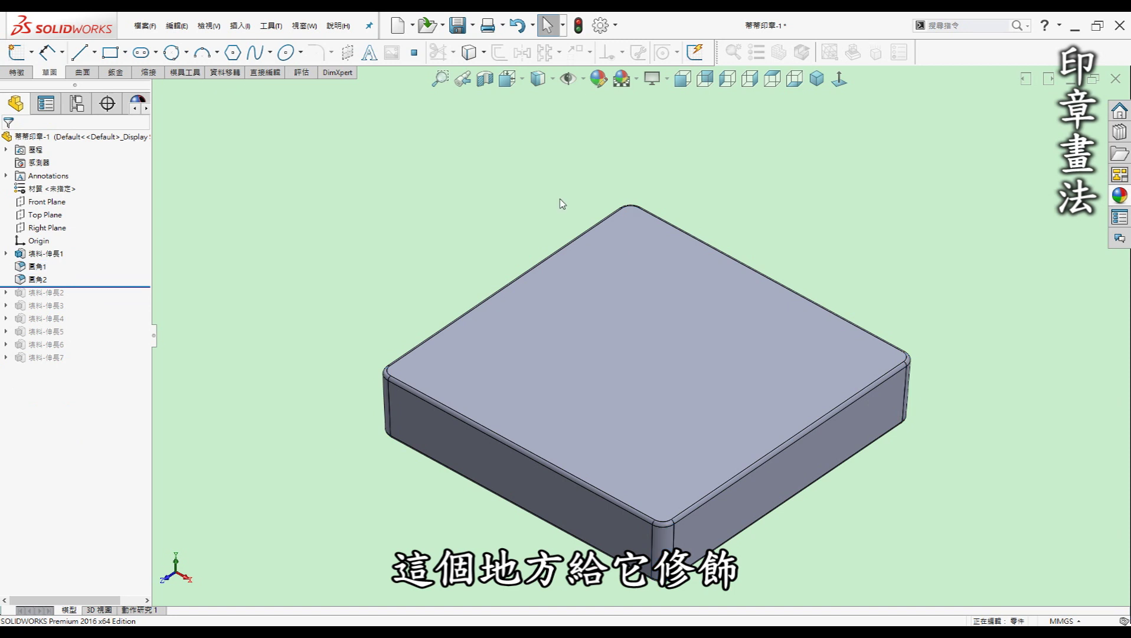
Step: Review the 0.5 mm top-edge fillet, then restore the chipmunk outline extrusion 填料-伸長2
{"action": "left_click", "coordinate": [38, 278]}
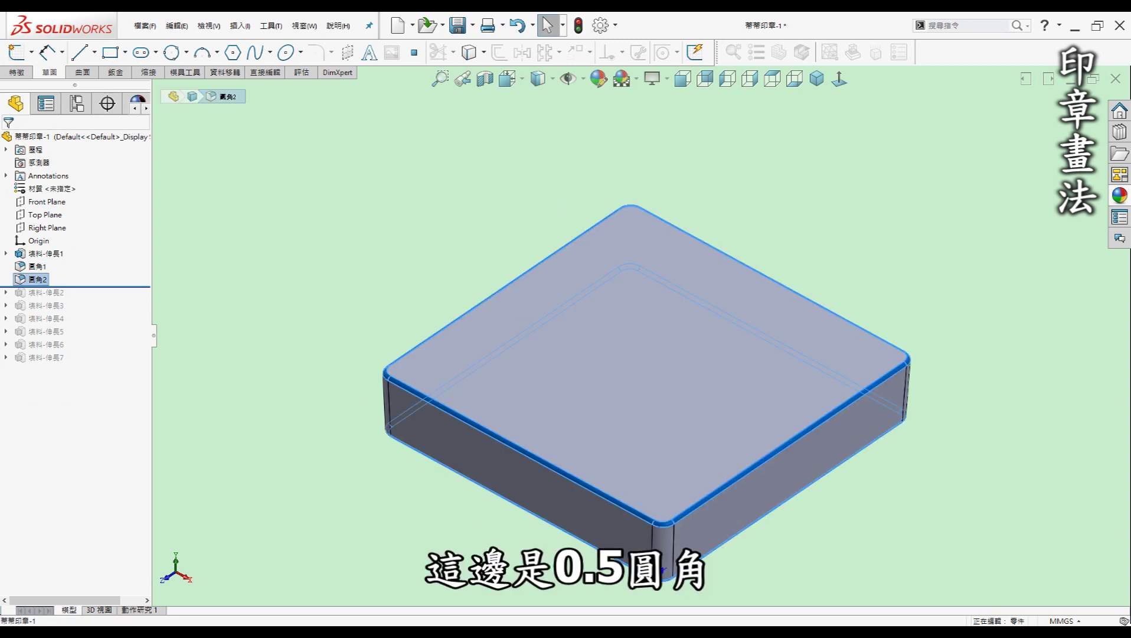
{"action": "left_click", "coordinate": [361, 541]}
{"action": "left_click_drag", "start_coordinate": [89, 287], "coordinate": [89, 300]}
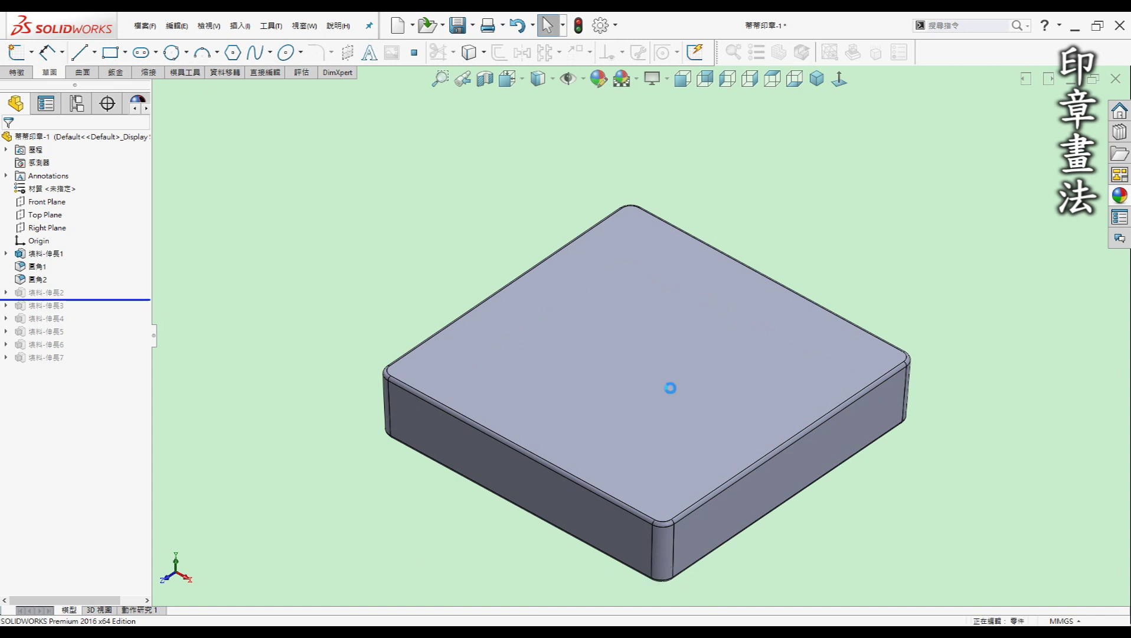
Step: Expand 填料-伸長2 and show its sketch 草圖3 to reveal the chipmunk picture
{"action": "left_click", "coordinate": [660, 452]}
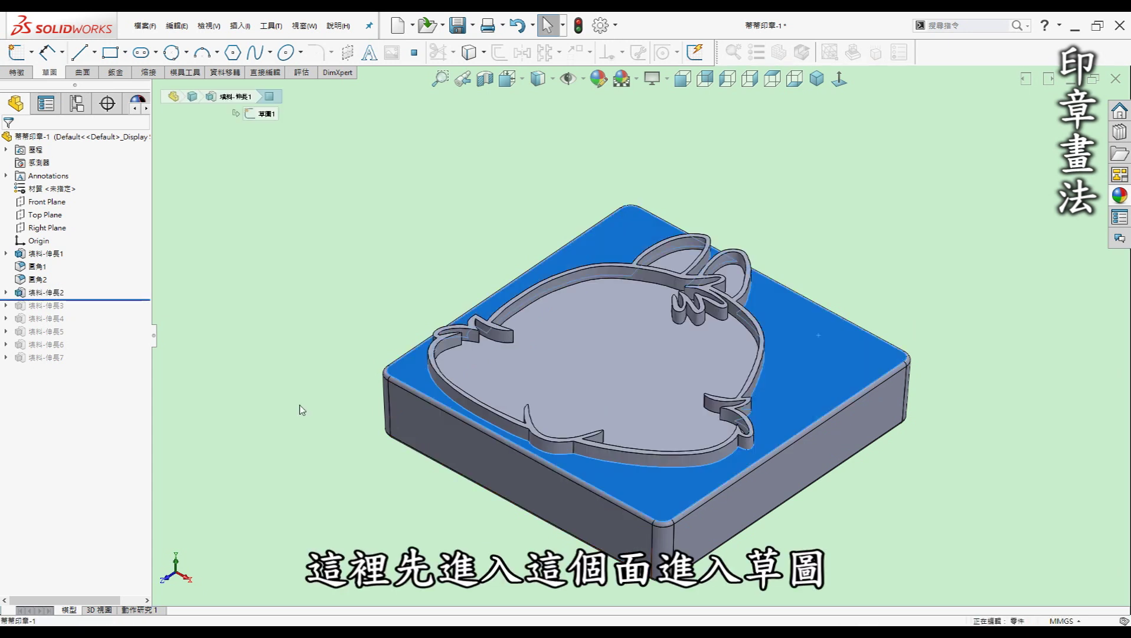
{"action": "left_click", "coordinate": [7, 292]}
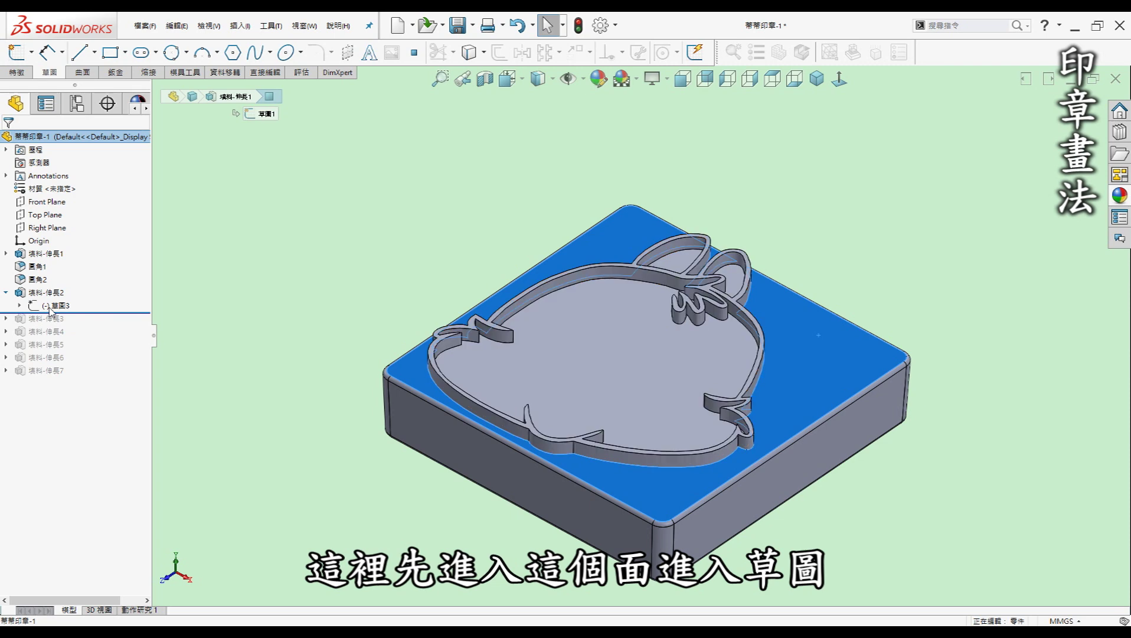
{"action": "left_click", "coordinate": [112, 312]}
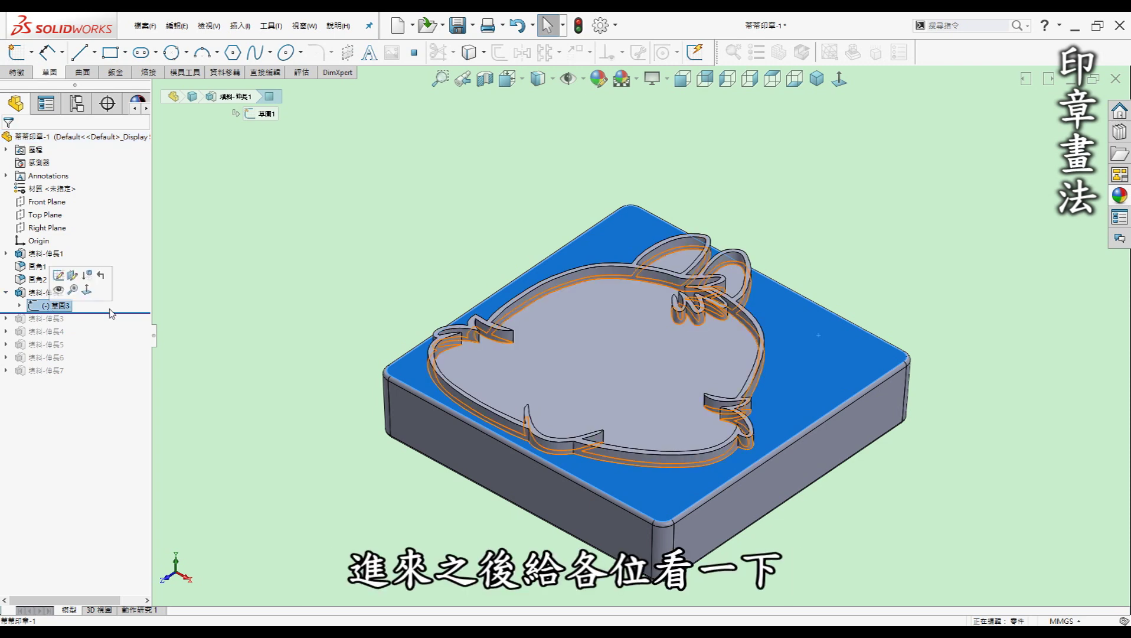
{"action": "left_click", "coordinate": [57, 289]}
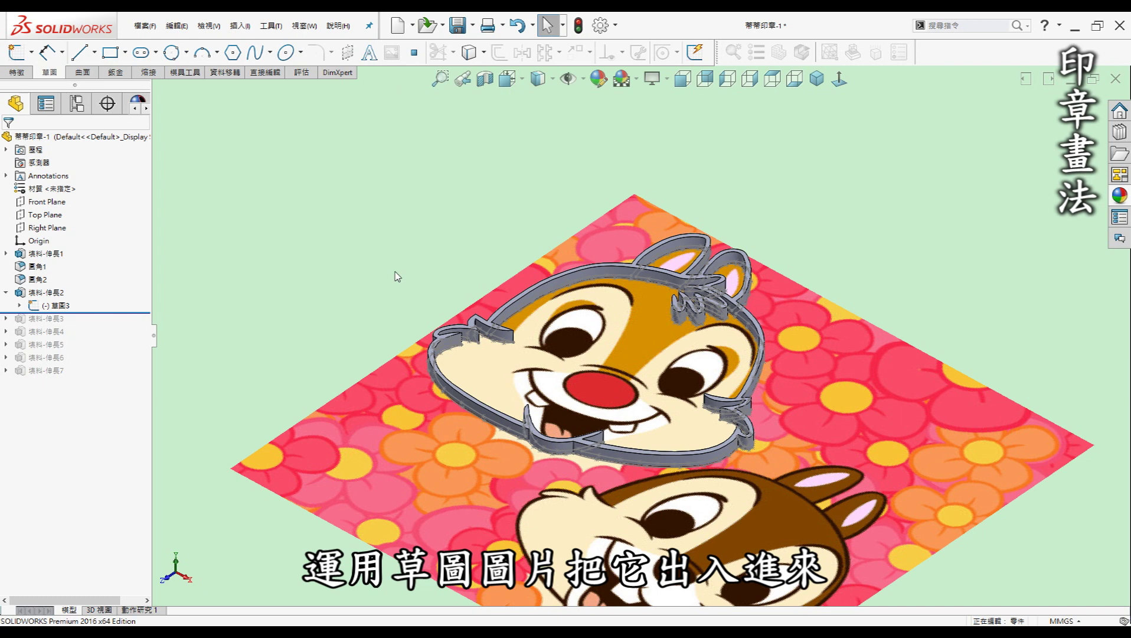
Step: Face the chipmunk reference picture squarely and open sketch 草圖3 for editing
{"action": "left_click", "coordinate": [342, 460]}
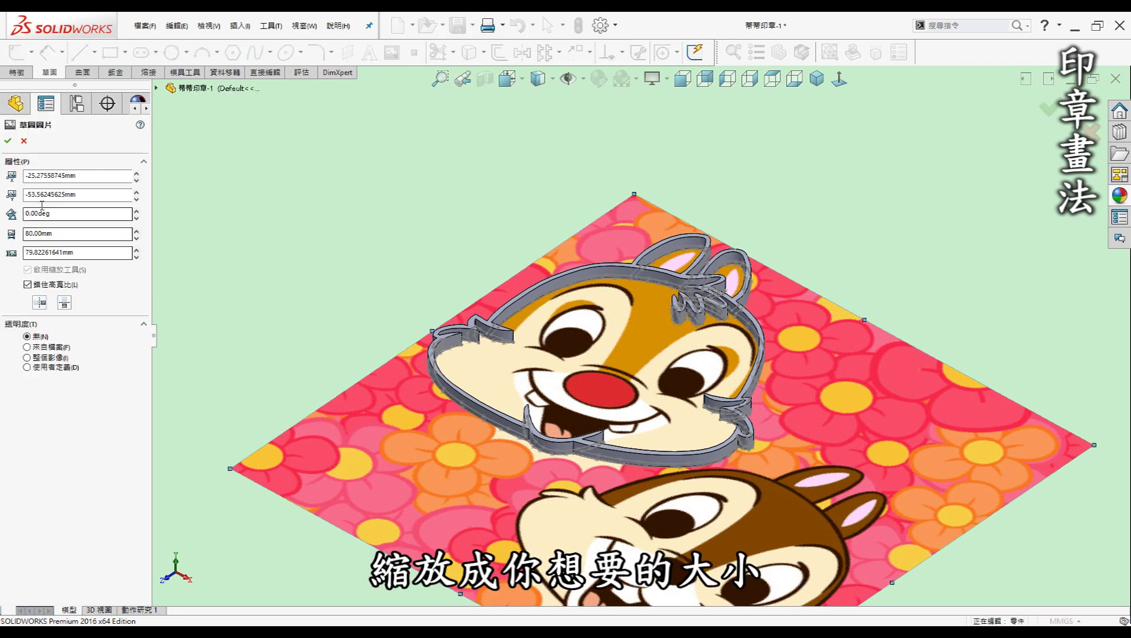
{"action": "key", "text": "ctrl+8"}
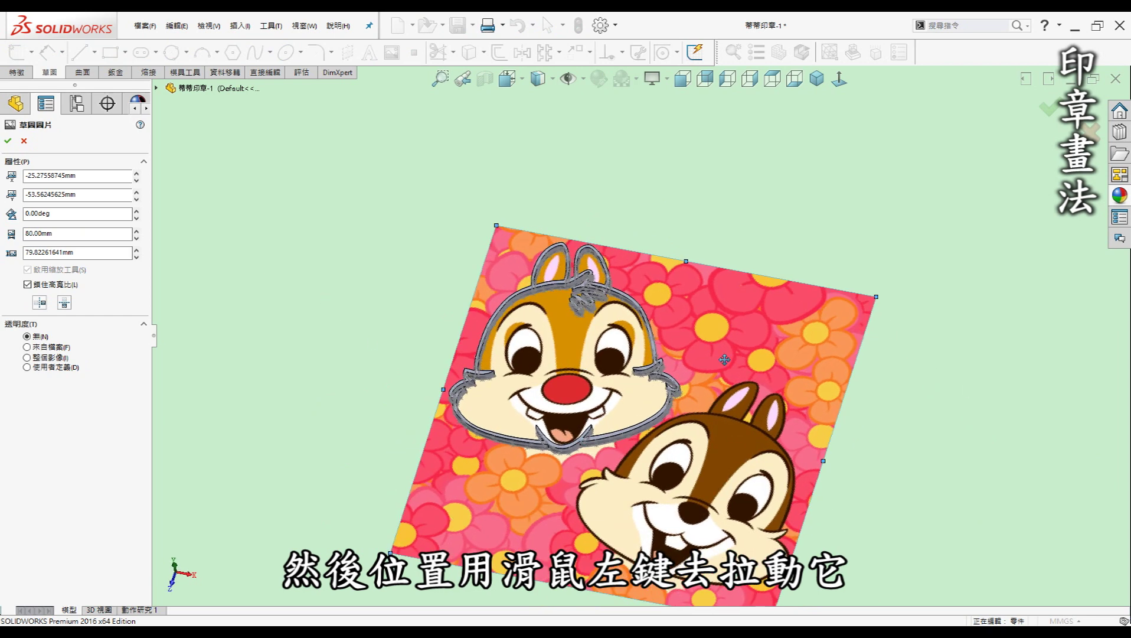
{"action": "key", "text": "Return"}
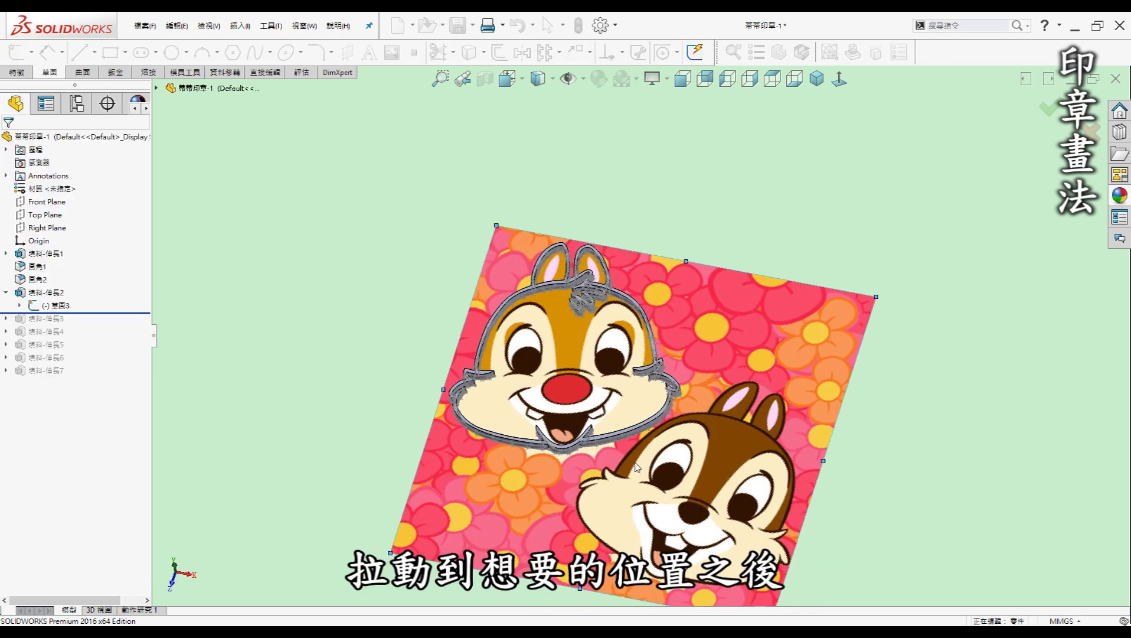
{"action": "left_click", "coordinate": [59, 306]}
{"action": "left_click", "coordinate": [68, 272]}
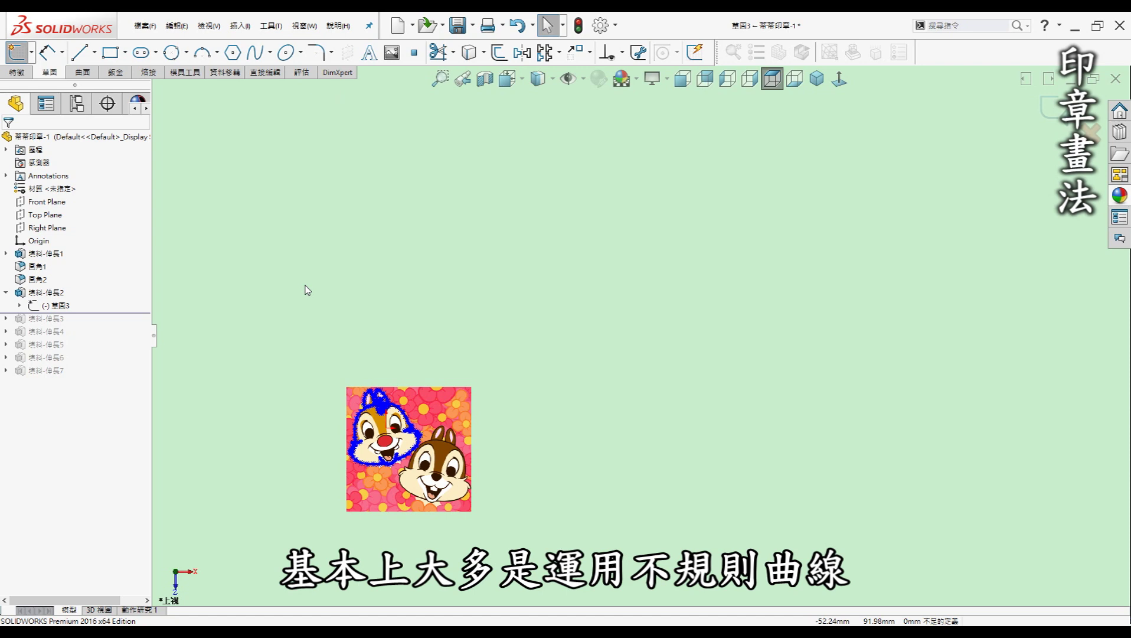
Step: Zoom in on the chipmunk's head and trace its outline with splines
{"action": "left_click", "coordinate": [440, 79]}
{"action": "left_click_drag", "start_coordinate": [330, 343], "coordinate": [447, 480]}
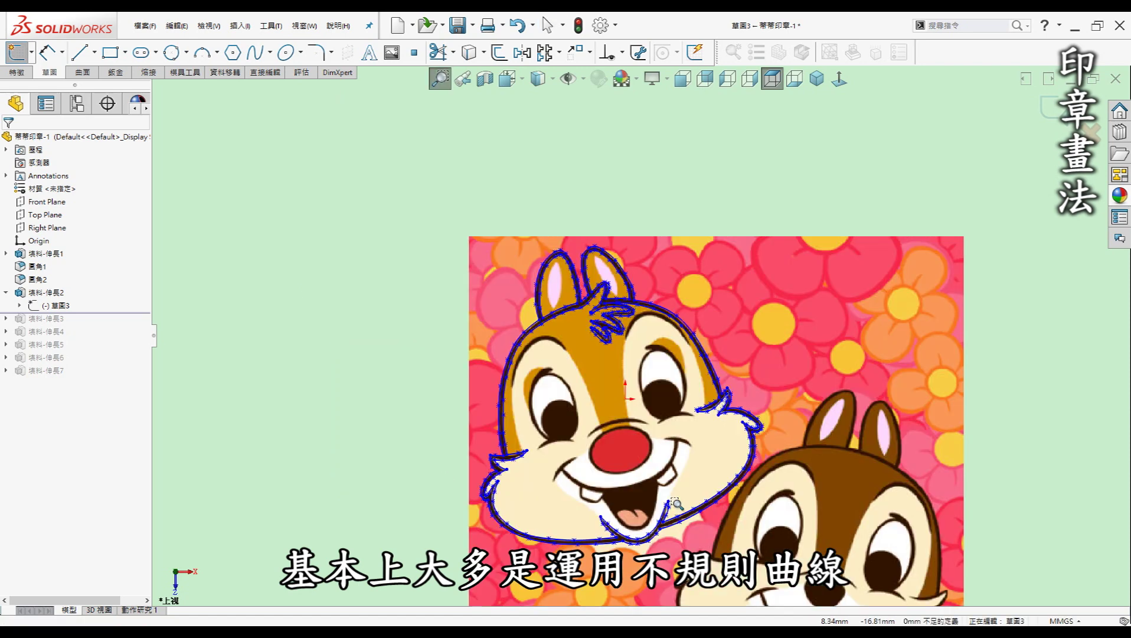
{"action": "key", "text": "Escape"}
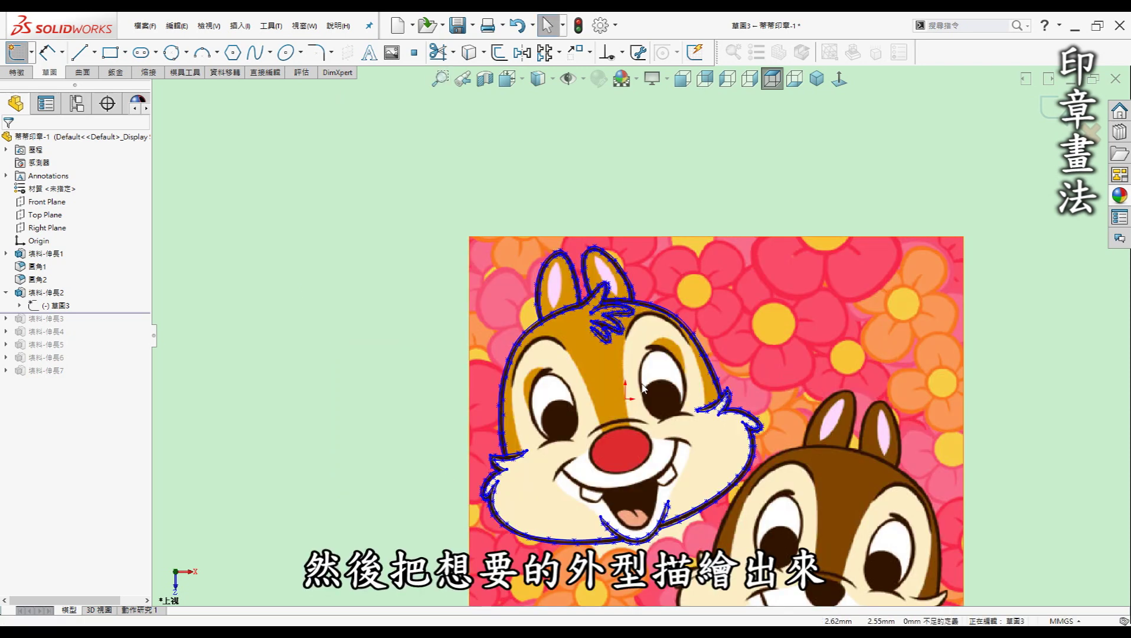
{"action": "scroll", "coordinate": [591, 378], "scroll_direction": "down", "scroll_amount": 2}
{"action": "scroll", "coordinate": [591, 377], "scroll_direction": "down", "scroll_amount": 2}
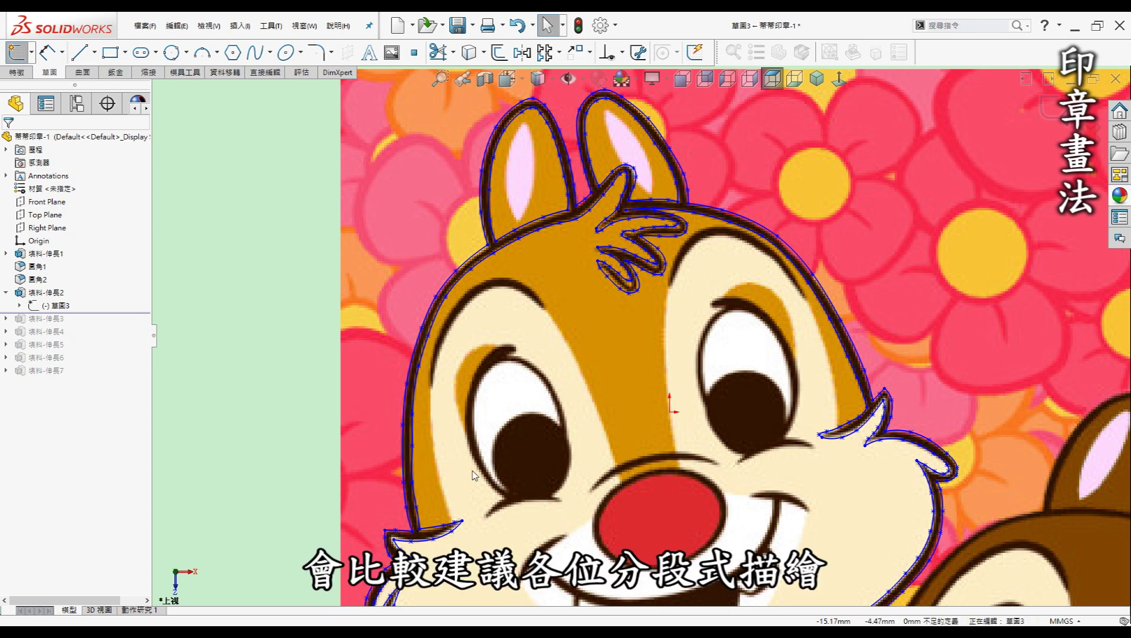
{"action": "key", "text": "ctrl+Right"}
{"action": "key", "text": "ctrl+Up"}
{"action": "key", "text": "z"}
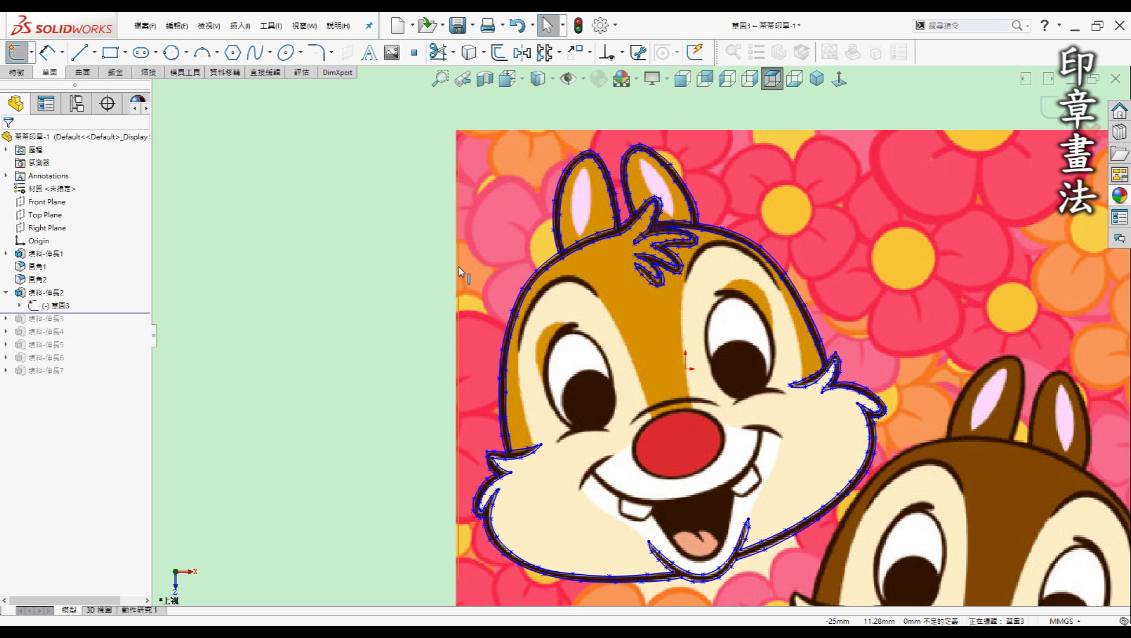
{"action": "key", "text": "Escape"}
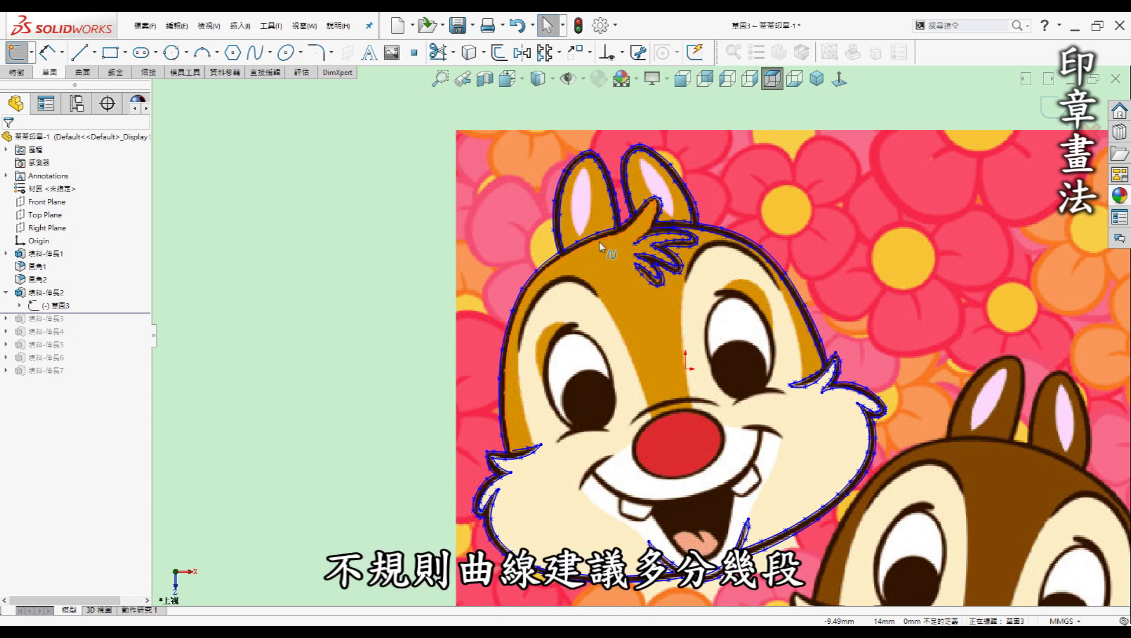
{"action": "key", "text": "Escape"}
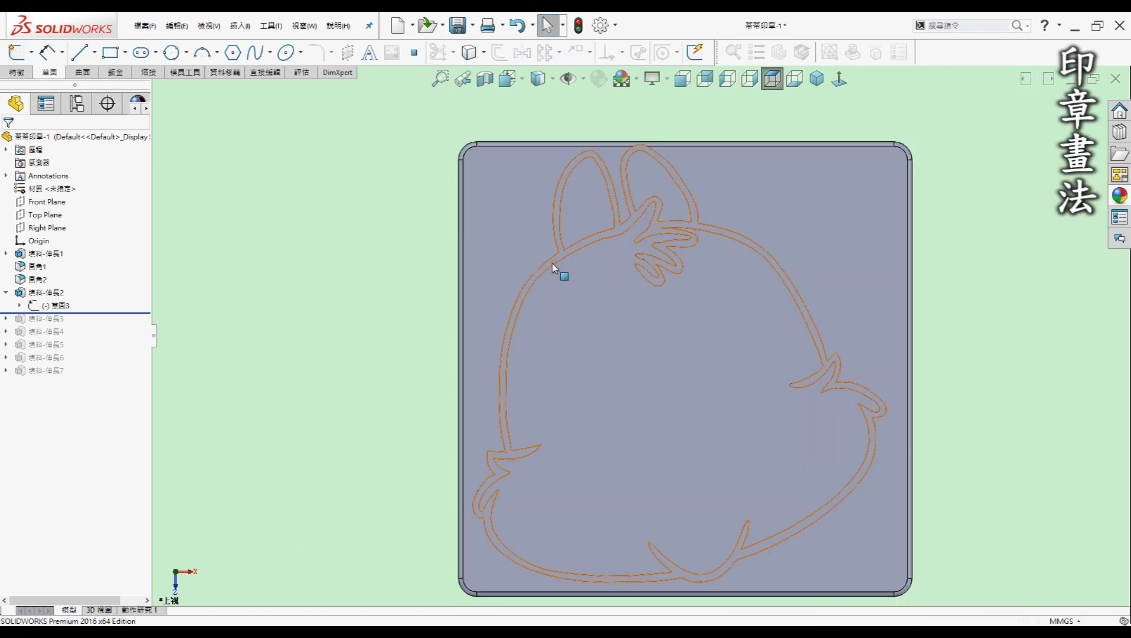
Step: Restore extrusions 填料-伸長3 through 填料-伸長6, adding mouth, nose, eyes, eyebrows and cheeks, and tilt into 3D
{"action": "key", "text": "z"}
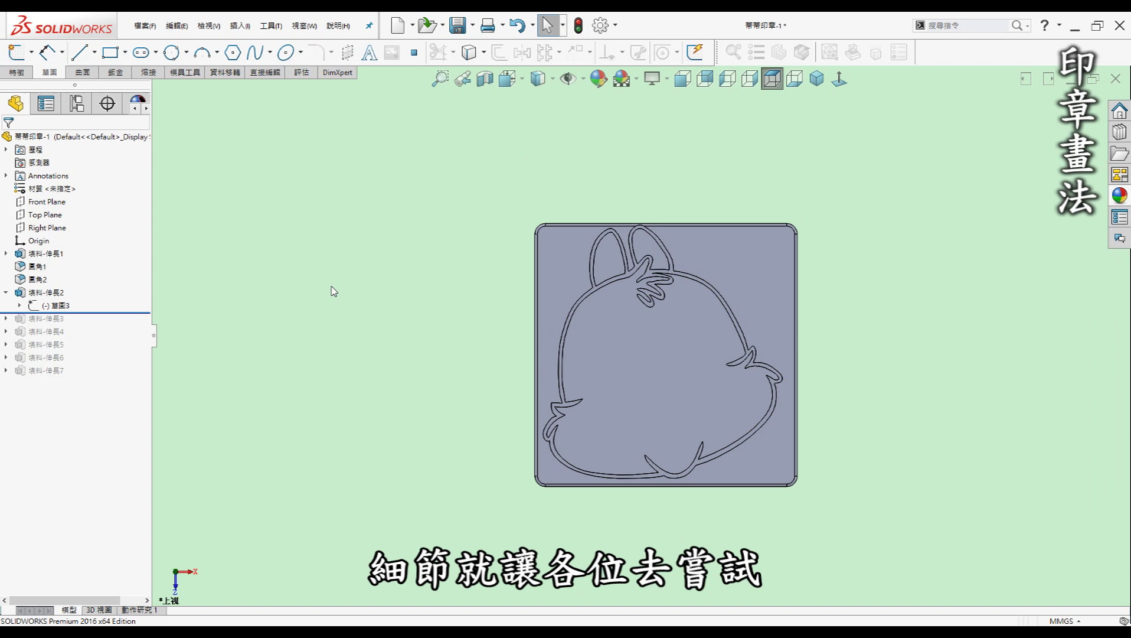
{"action": "key", "text": "z"}
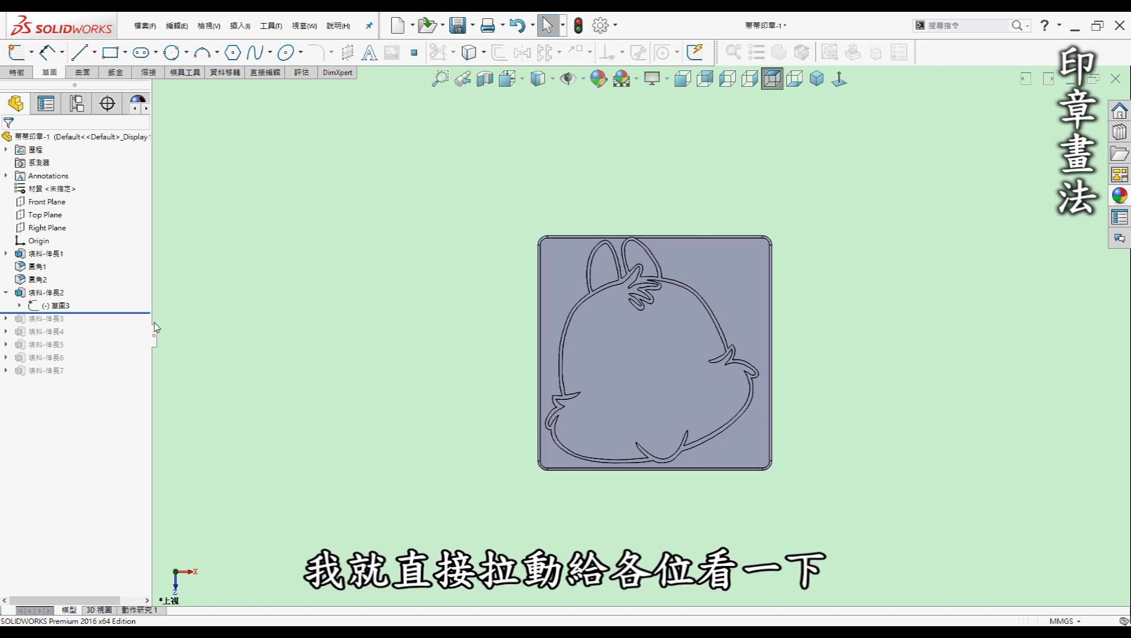
{"action": "left_click_drag", "start_coordinate": [130, 314], "coordinate": [130, 325]}
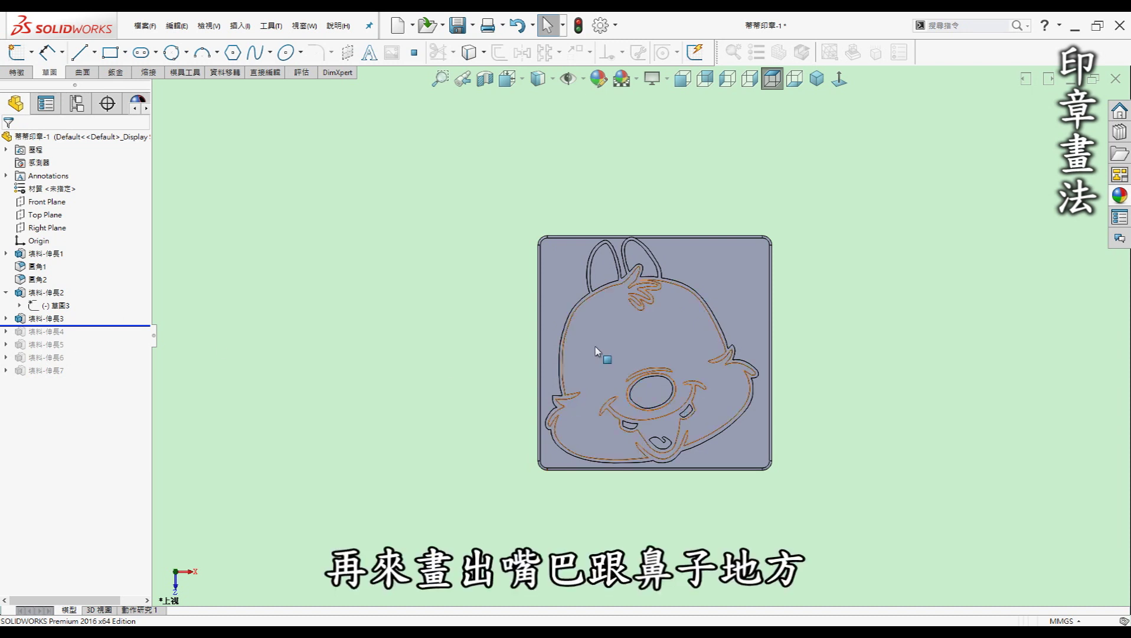
{"action": "left_click_drag", "start_coordinate": [120, 326], "coordinate": [120, 338]}
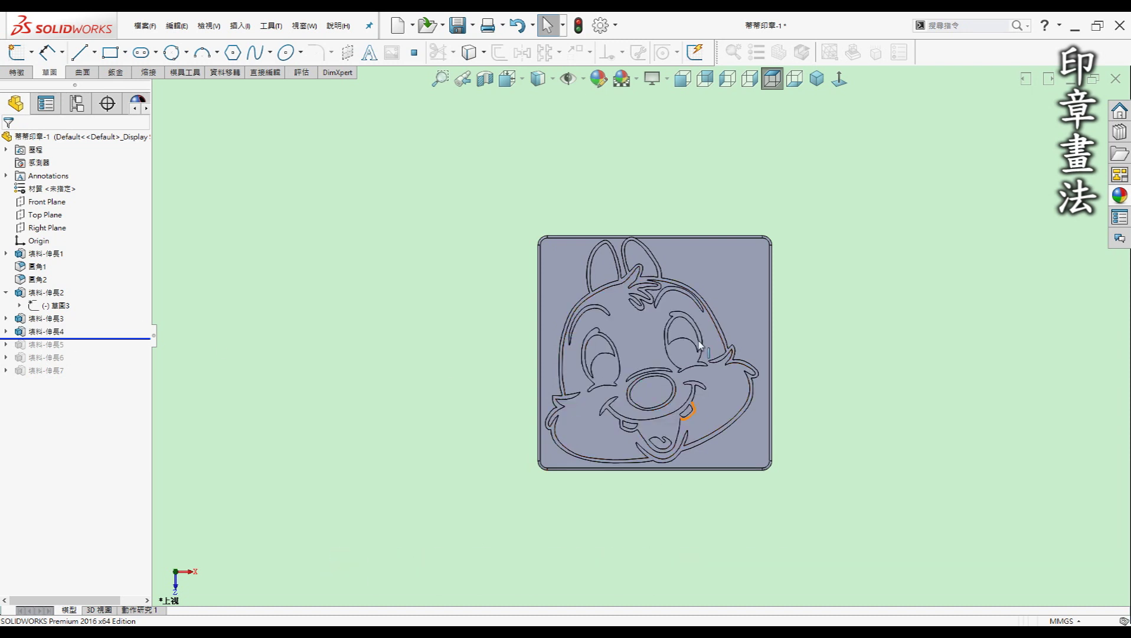
{"action": "left_click_drag", "start_coordinate": [111, 338], "coordinate": [111, 351]}
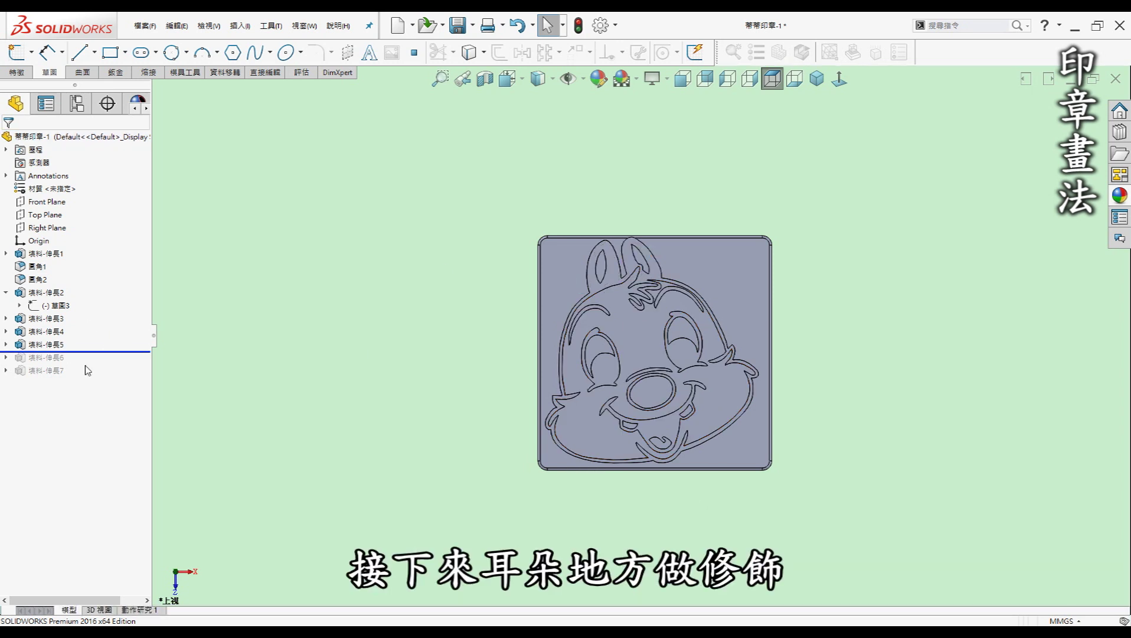
{"action": "left_click_drag", "start_coordinate": [92, 353], "coordinate": [92, 364]}
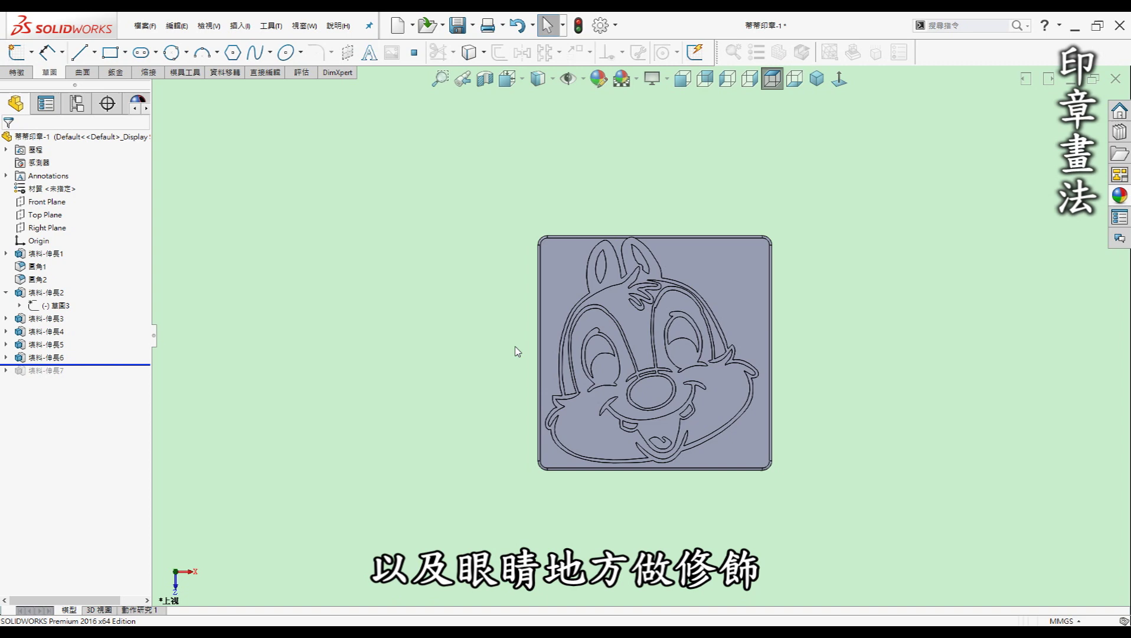
{"action": "middle_click_drag", "start_coordinate": [404, 391], "coordinate": [401, 380]}
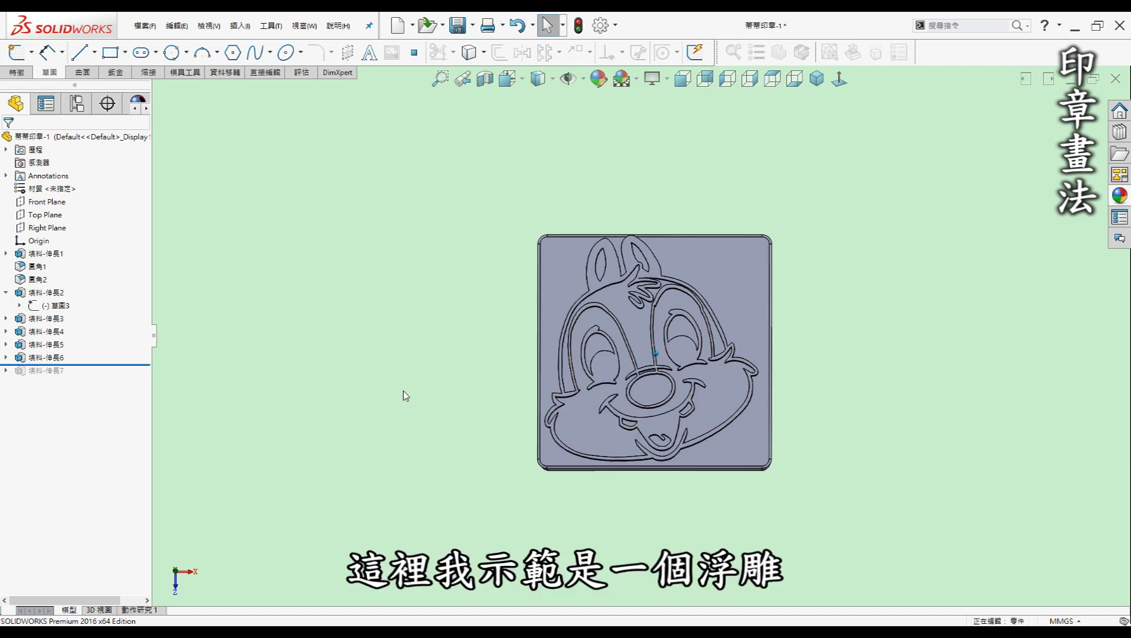
{"action": "scroll", "coordinate": [601, 385], "scroll_direction": "down", "scroll_amount": 3}
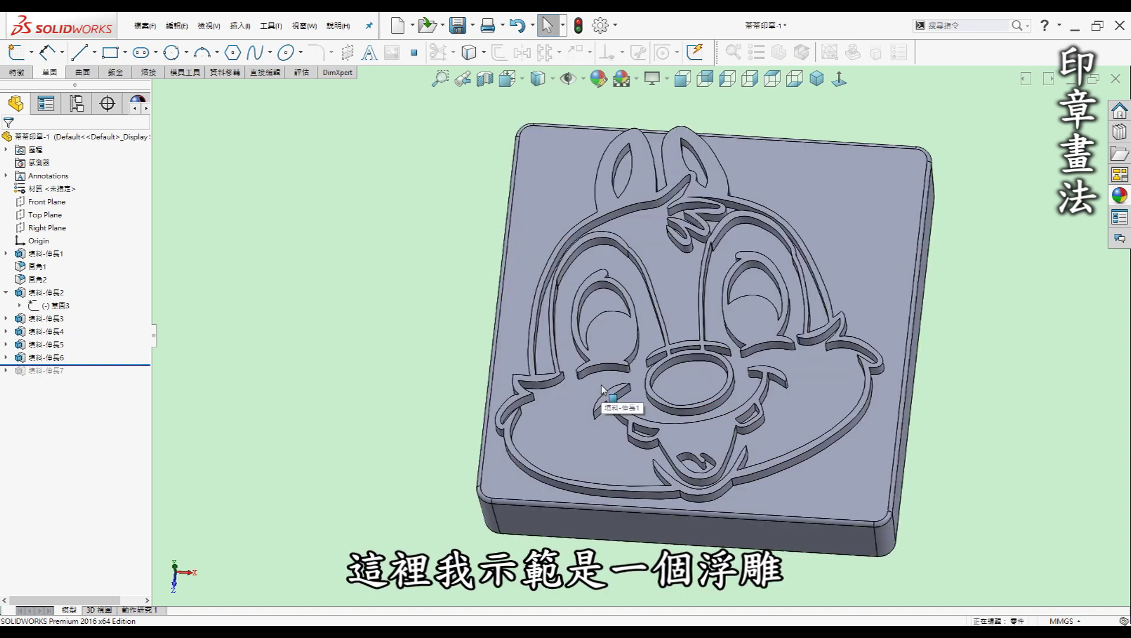
Step: Restore the final eye-detail extrusion 填料-伸長7 and rotate to inspect the finished relief
{"action": "scroll", "coordinate": [601, 385], "scroll_direction": "up", "scroll_amount": 3}
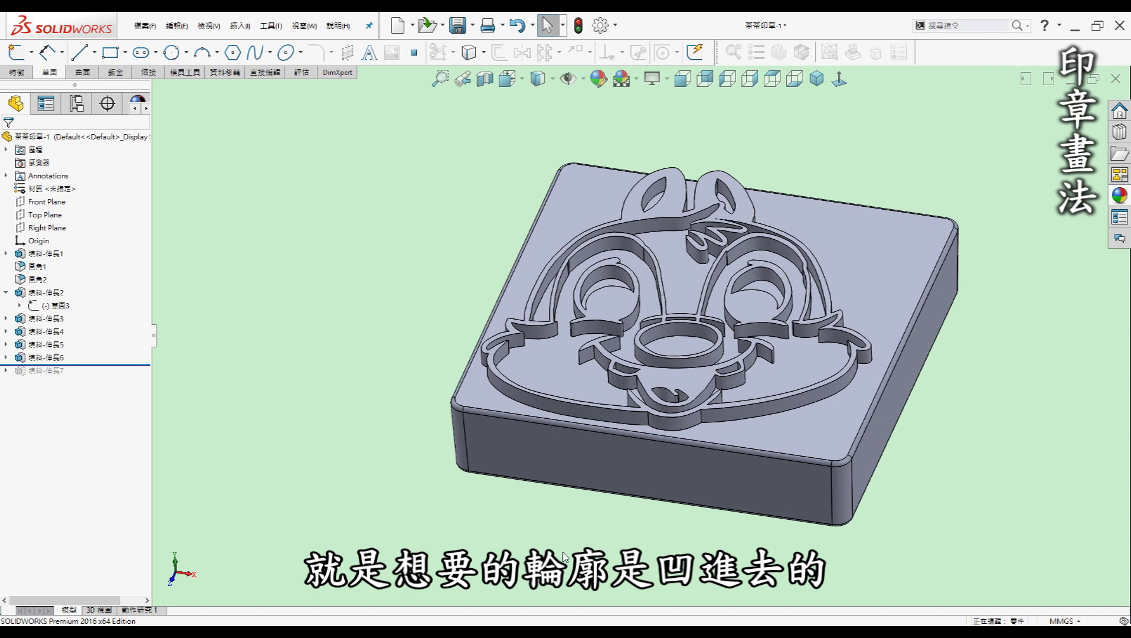
{"action": "key", "text": "Down"}
{"action": "key", "text": "Down"}
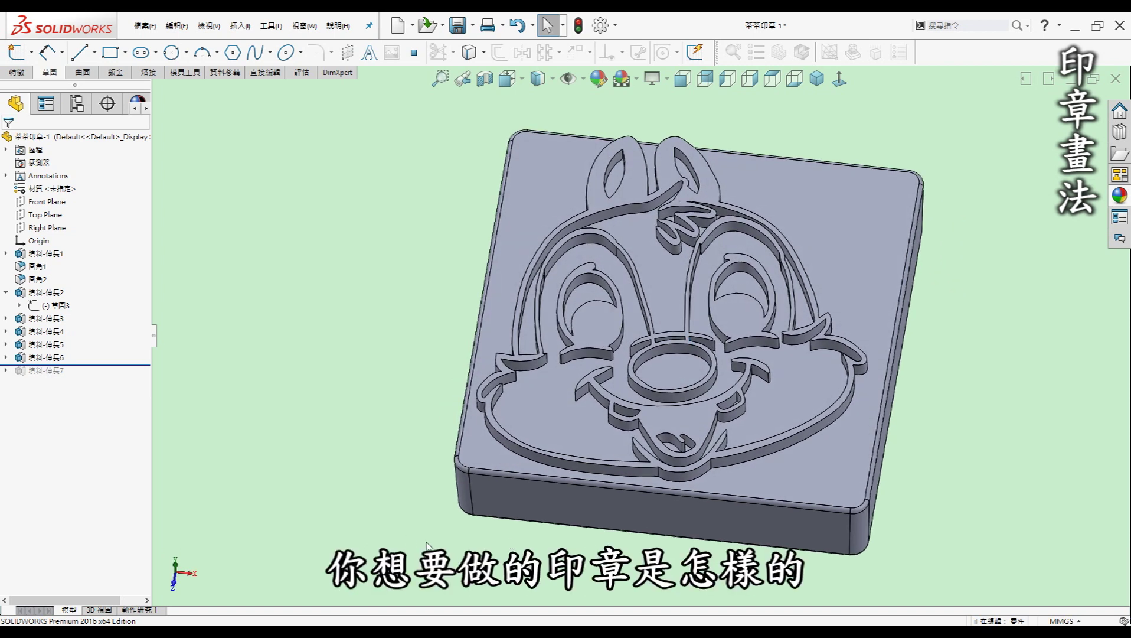
{"action": "key", "text": "Down"}
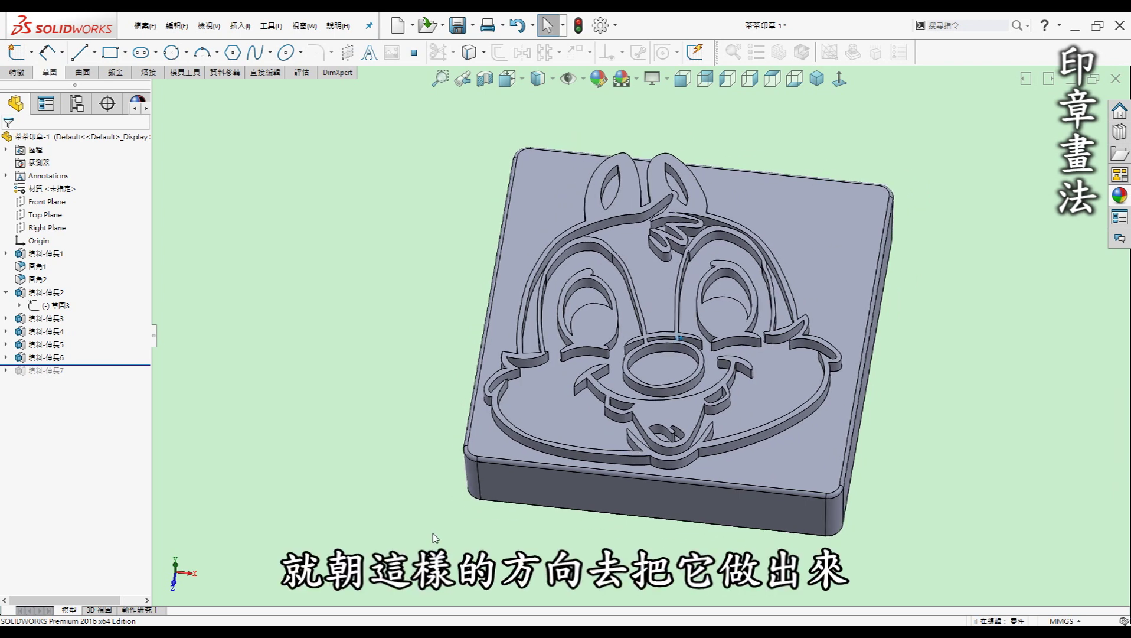
{"action": "key", "text": "Down"}
{"action": "left_click_drag", "start_coordinate": [73, 363], "coordinate": [74, 377]}
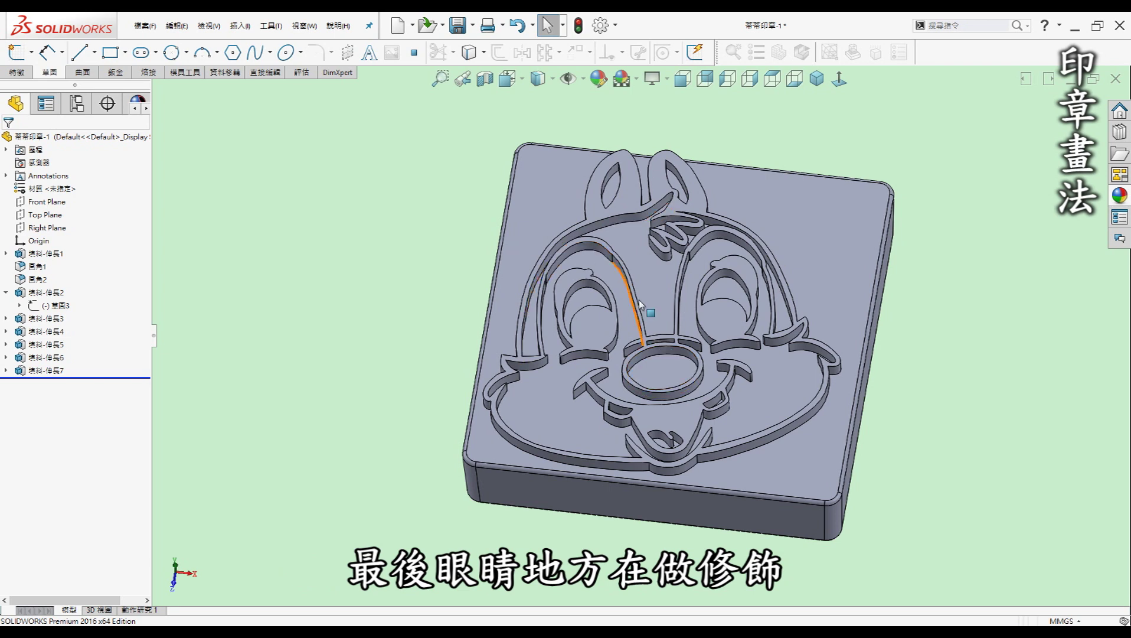
{"action": "key", "text": "Up"}
{"action": "key", "text": "Up"}
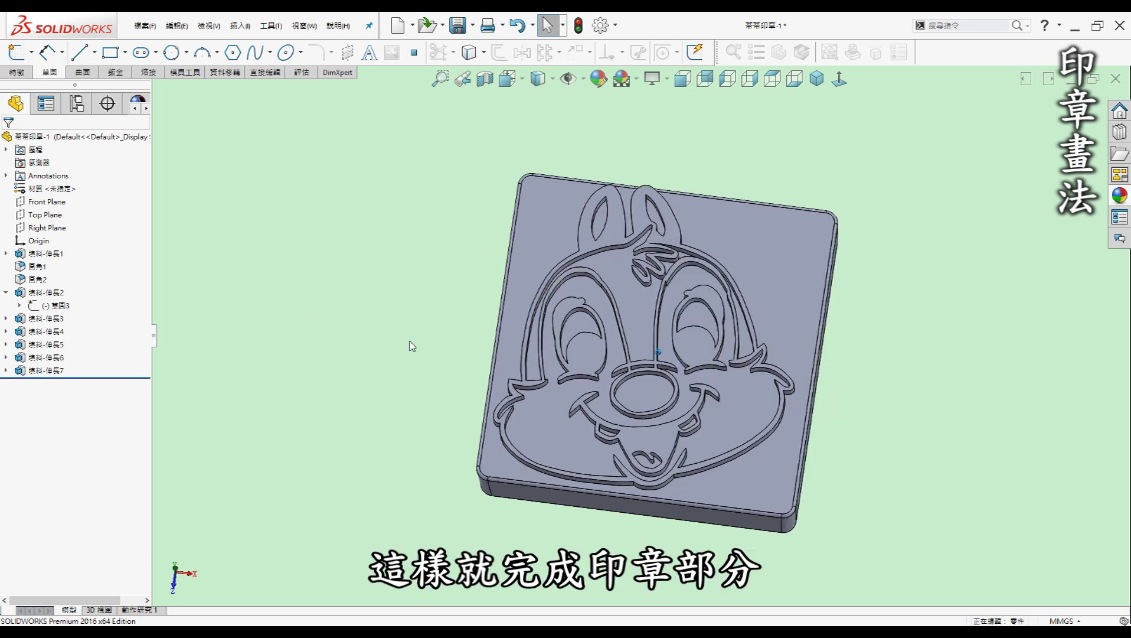
{"action": "scroll", "coordinate": [593, 427], "scroll_direction": "down", "scroll_amount": 2}
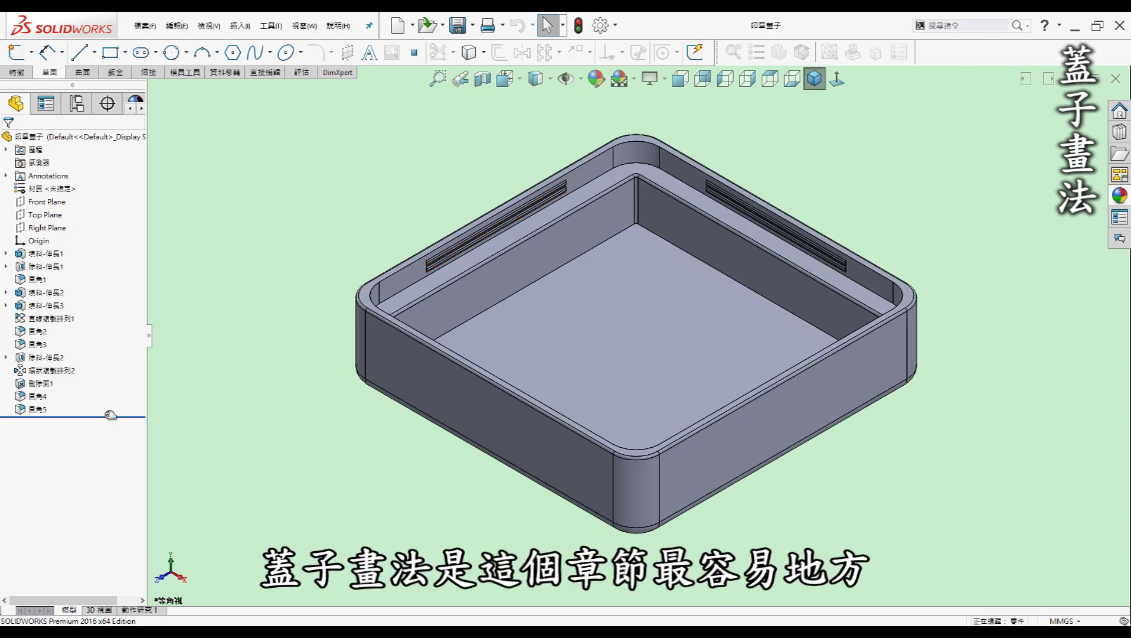
Step: Roll the lid back to 填料-伸長1, check its 63.30 mm square sketch, then restore cut 除料-伸長1
{"action": "left_click_drag", "start_coordinate": [109, 418], "coordinate": [95, 259]}
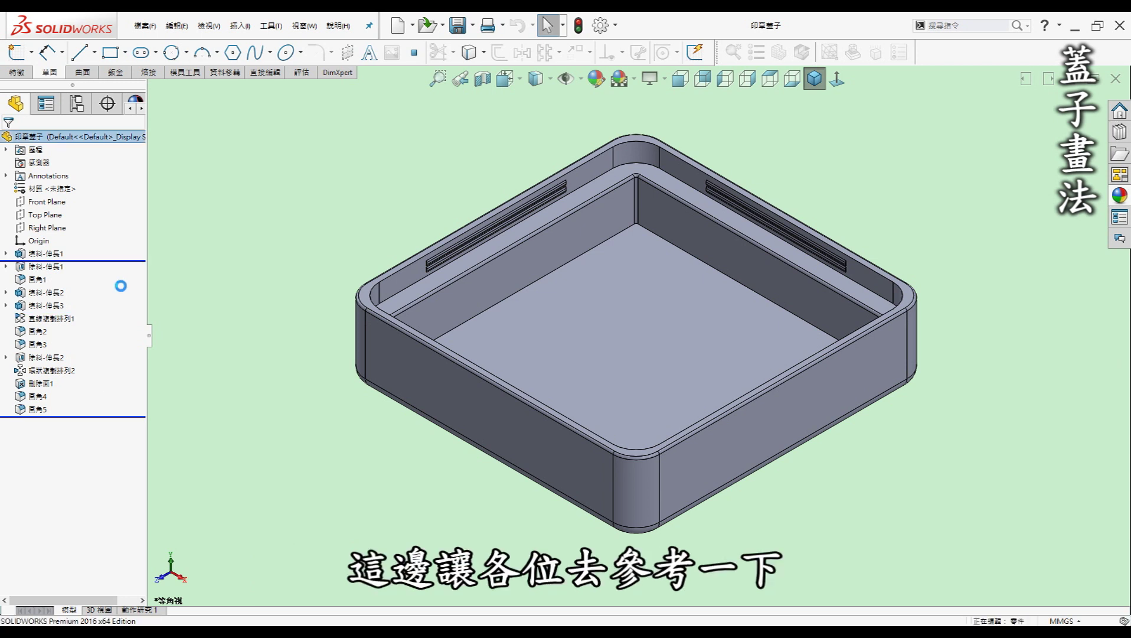
{"action": "left_click", "coordinate": [20, 255]}
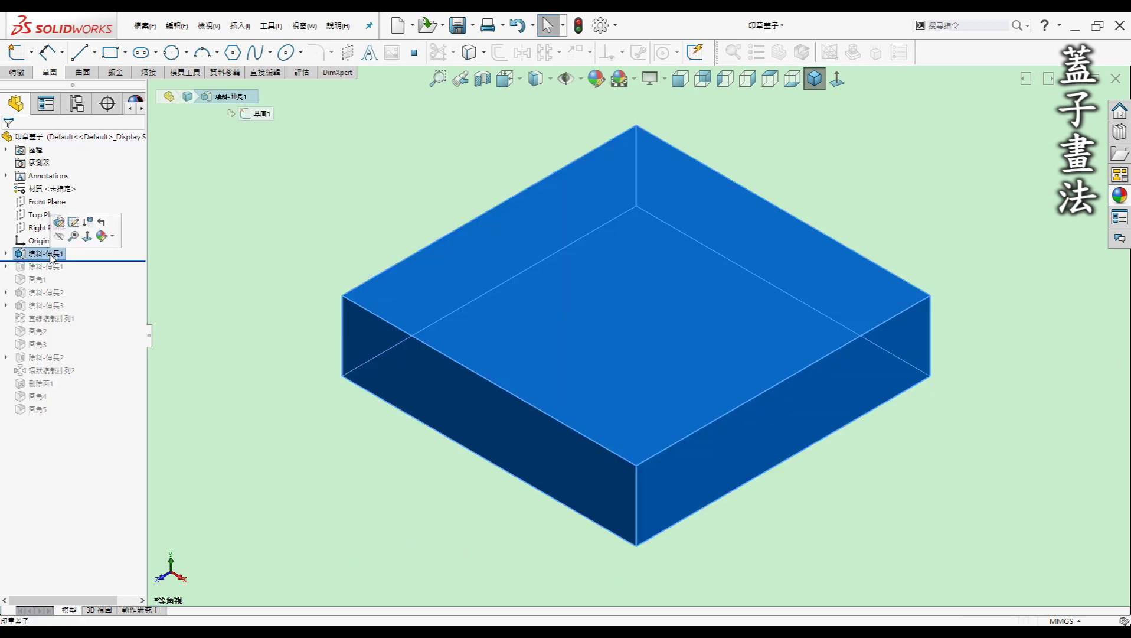
{"action": "left_click", "coordinate": [6, 254]}
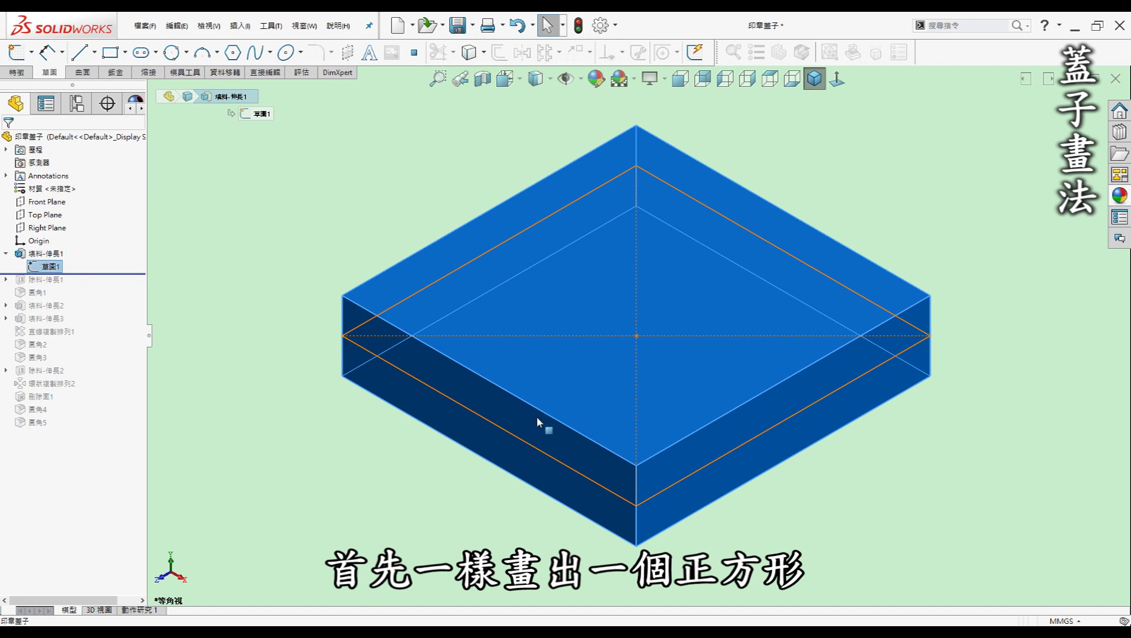
{"action": "left_click", "coordinate": [50, 266]}
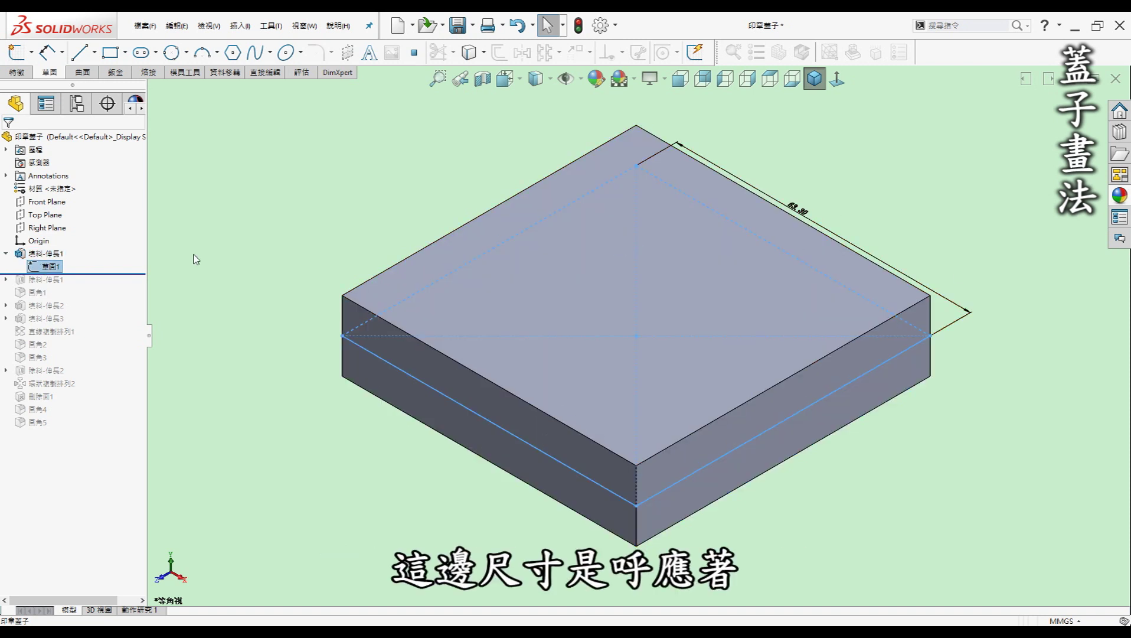
{"action": "left_click", "coordinate": [261, 252]}
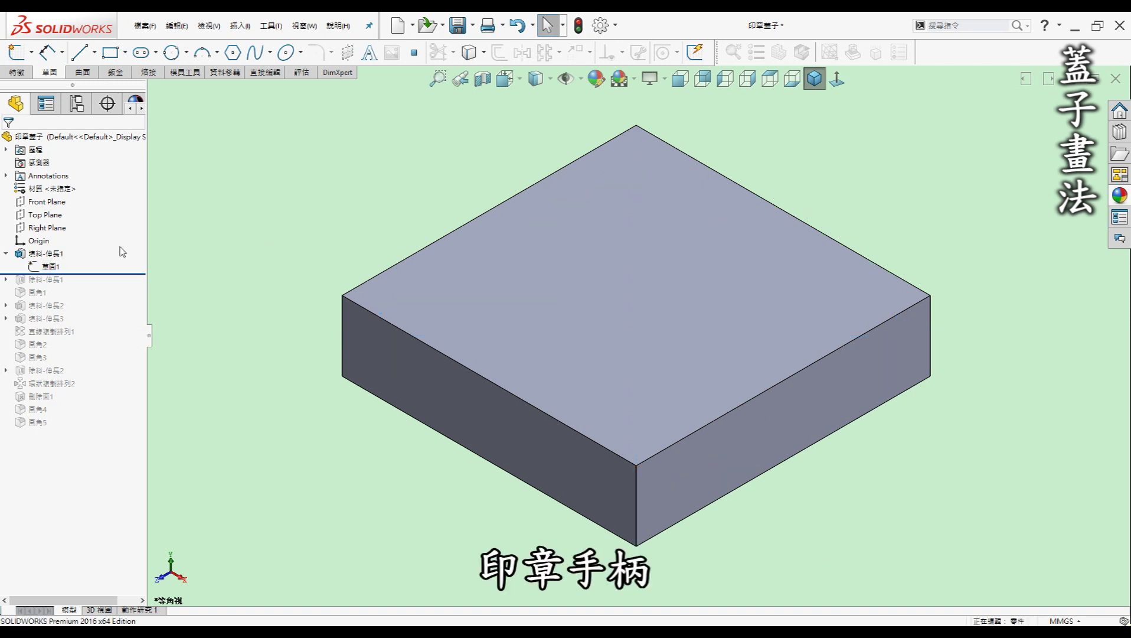
{"action": "left_click_drag", "start_coordinate": [104, 275], "coordinate": [104, 287]}
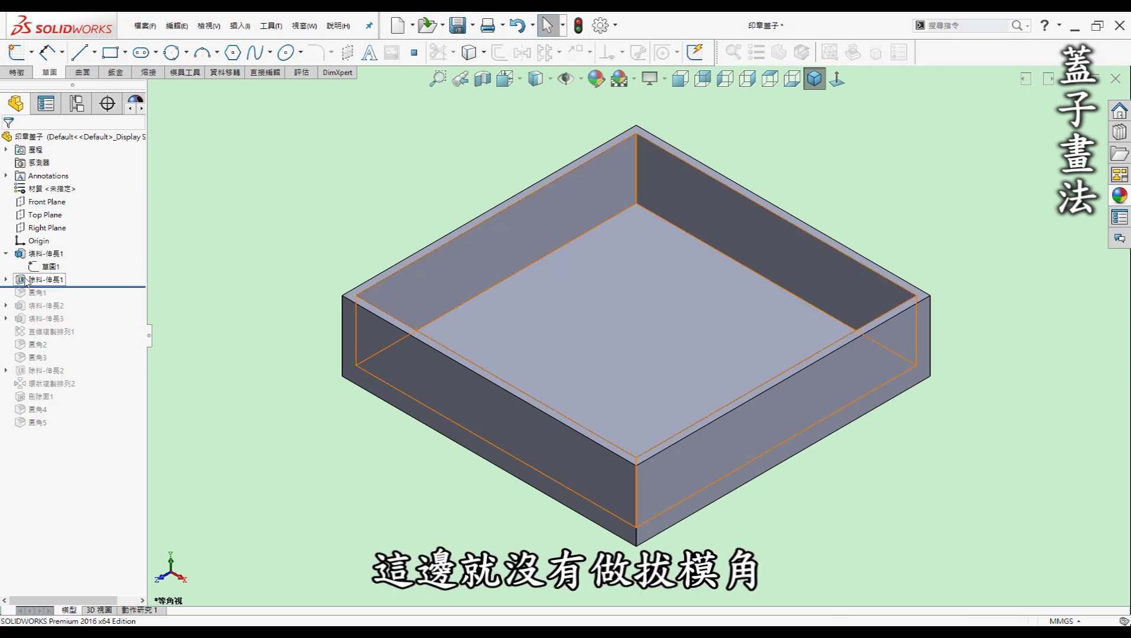
Step: Show the hollowing cut's offset sketch 草圖2 and check an inner corner edge length
{"action": "left_click", "coordinate": [45, 279]}
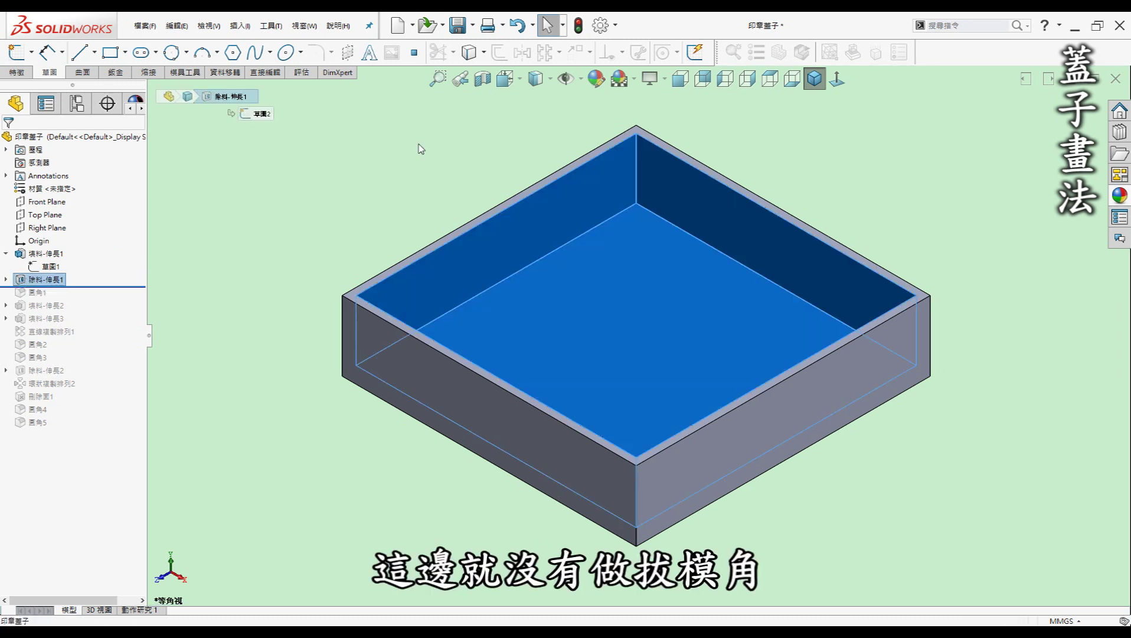
{"action": "left_click", "coordinate": [6, 280]}
{"action": "left_click", "coordinate": [50, 292]}
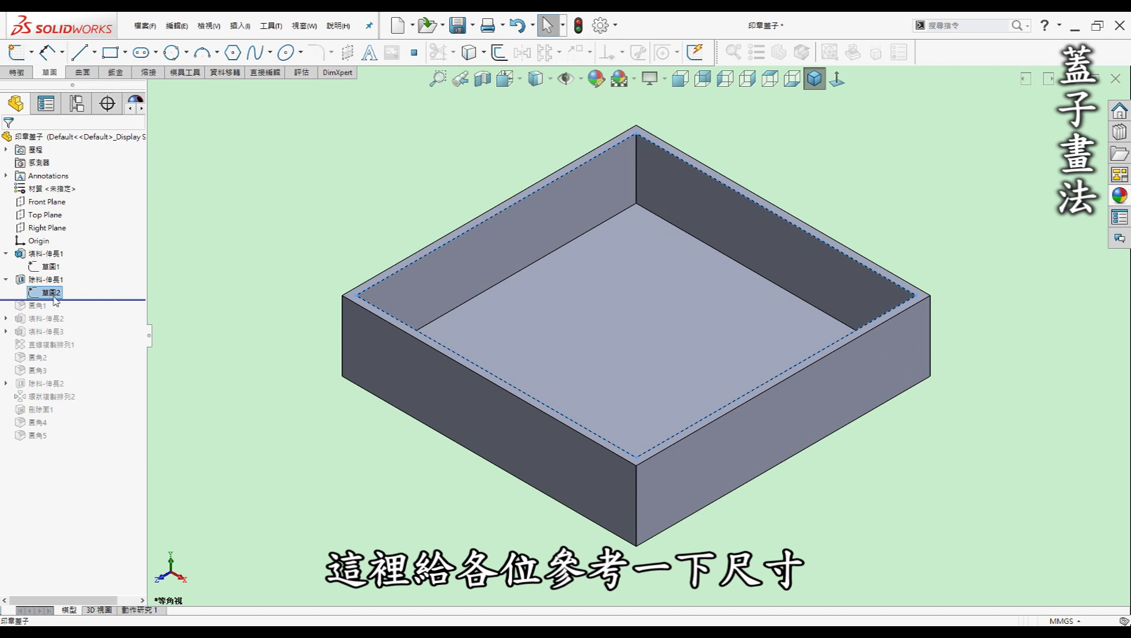
{"action": "left_click", "coordinate": [406, 450]}
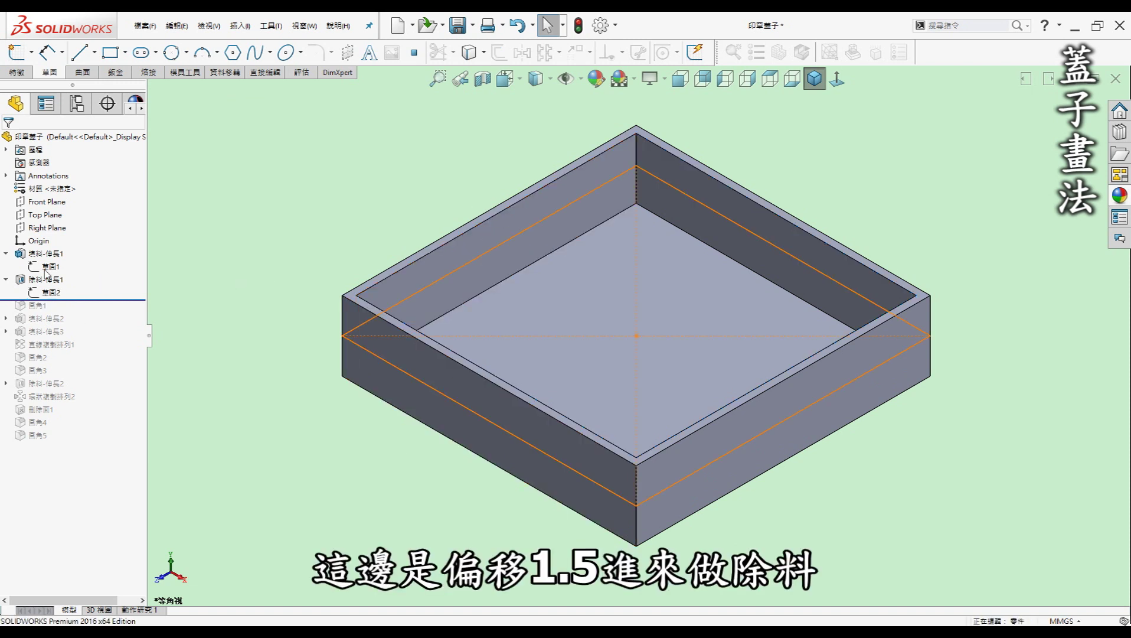
{"action": "left_click", "coordinate": [637, 177]}
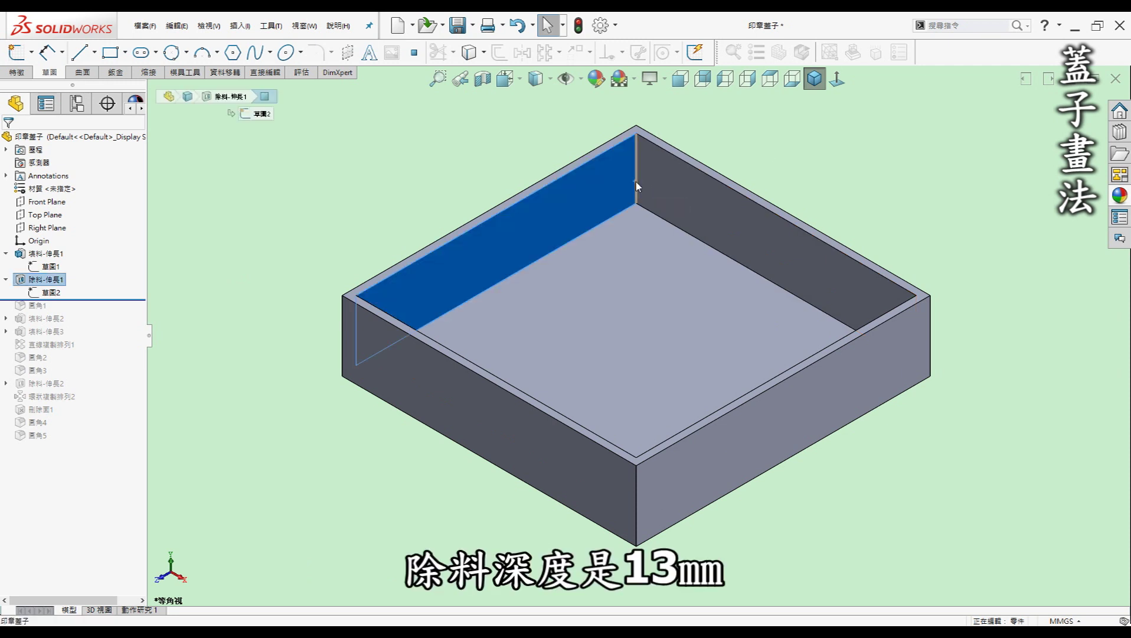
Step: Review the base box extrusion, the hollowing cut, and the 5 mm corner fillet 圓角1
{"action": "left_click", "coordinate": [46, 253]}
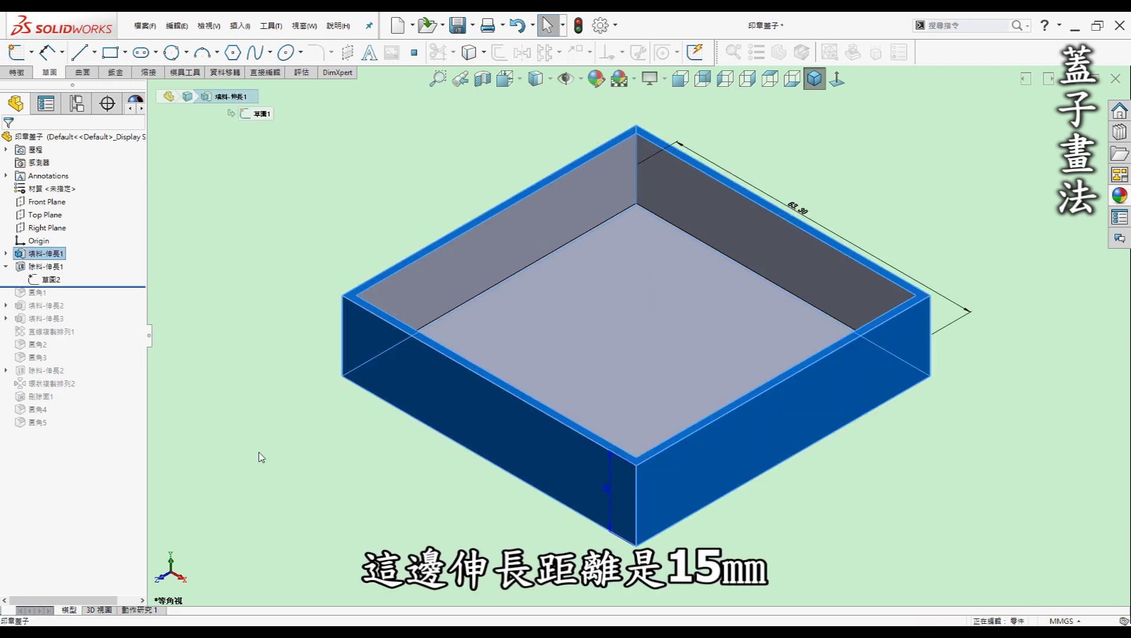
{"action": "left_click", "coordinate": [740, 371]}
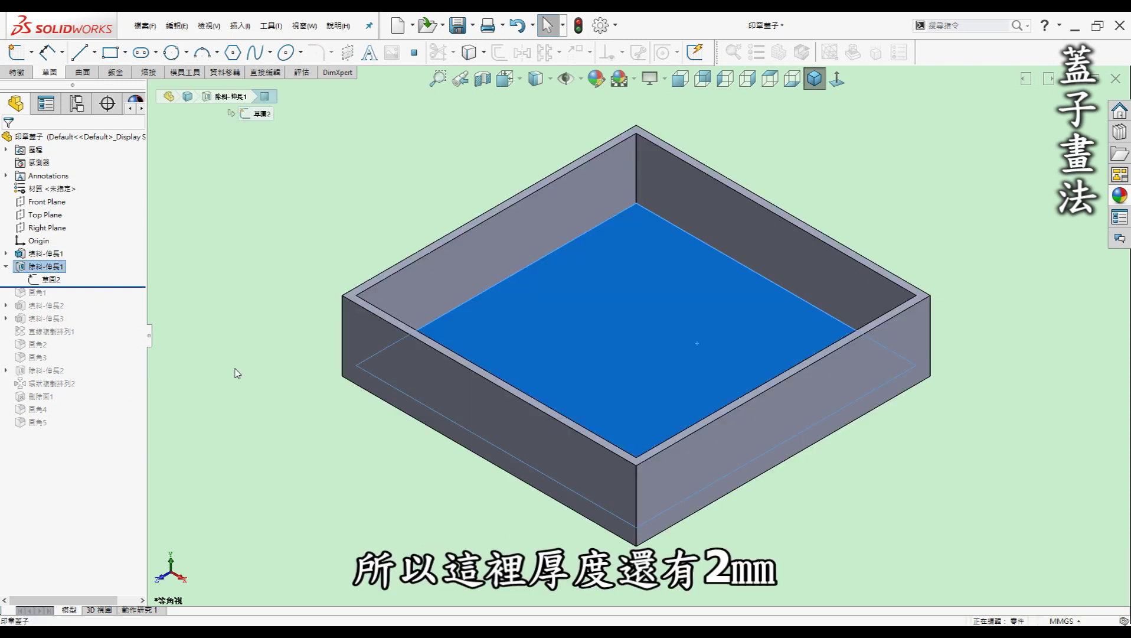
{"action": "left_click", "coordinate": [242, 370]}
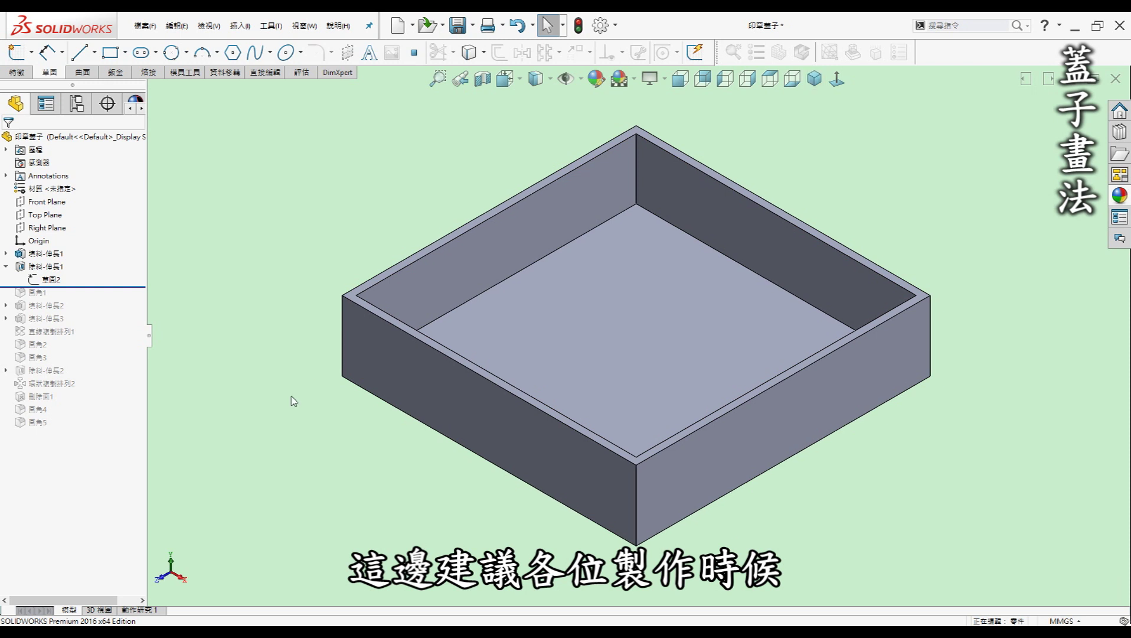
{"action": "left_click", "coordinate": [545, 344]}
{"action": "left_click", "coordinate": [388, 496]}
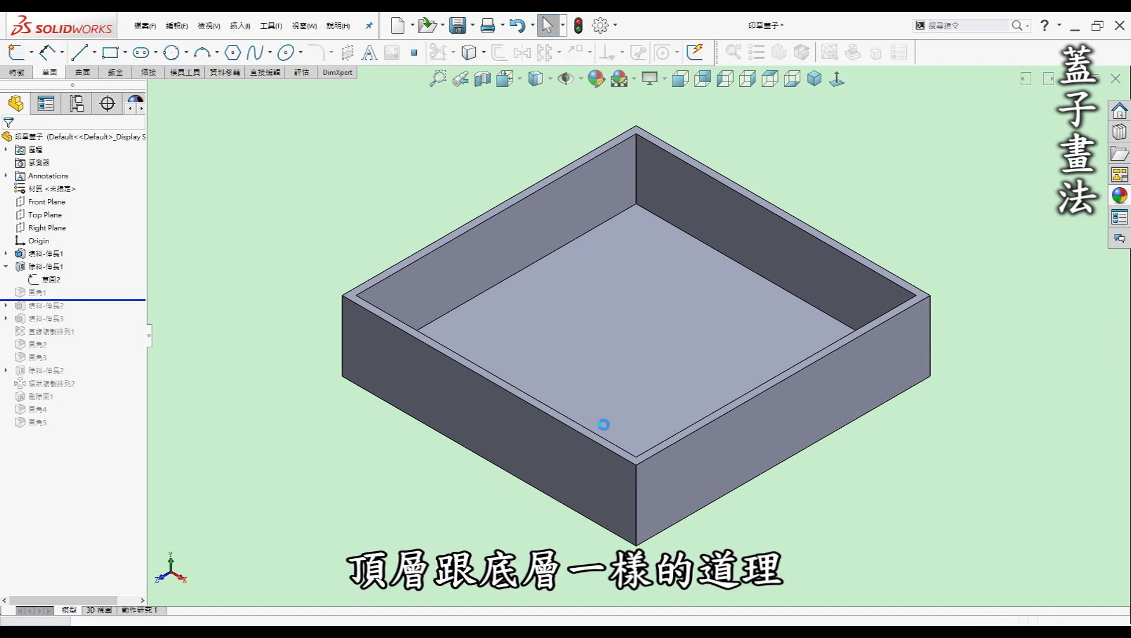
{"action": "left_click", "coordinate": [41, 291]}
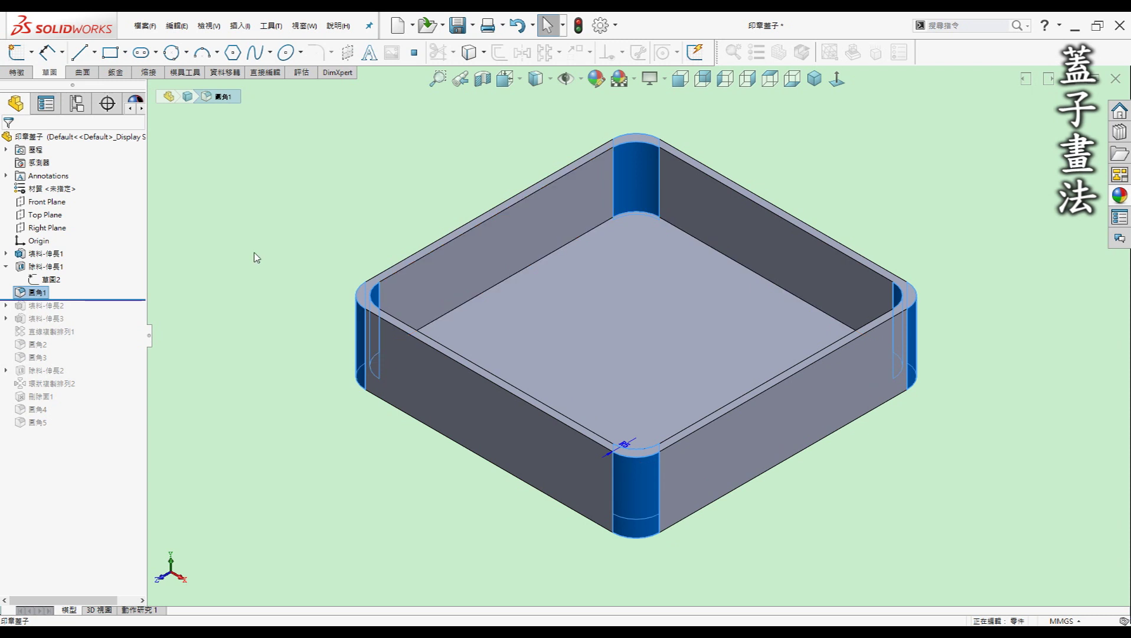
Step: Restore the inner lip 填料-伸長2 and inspect its height and an inner wall face
{"action": "left_click_drag", "start_coordinate": [94, 302], "coordinate": [95, 309]}
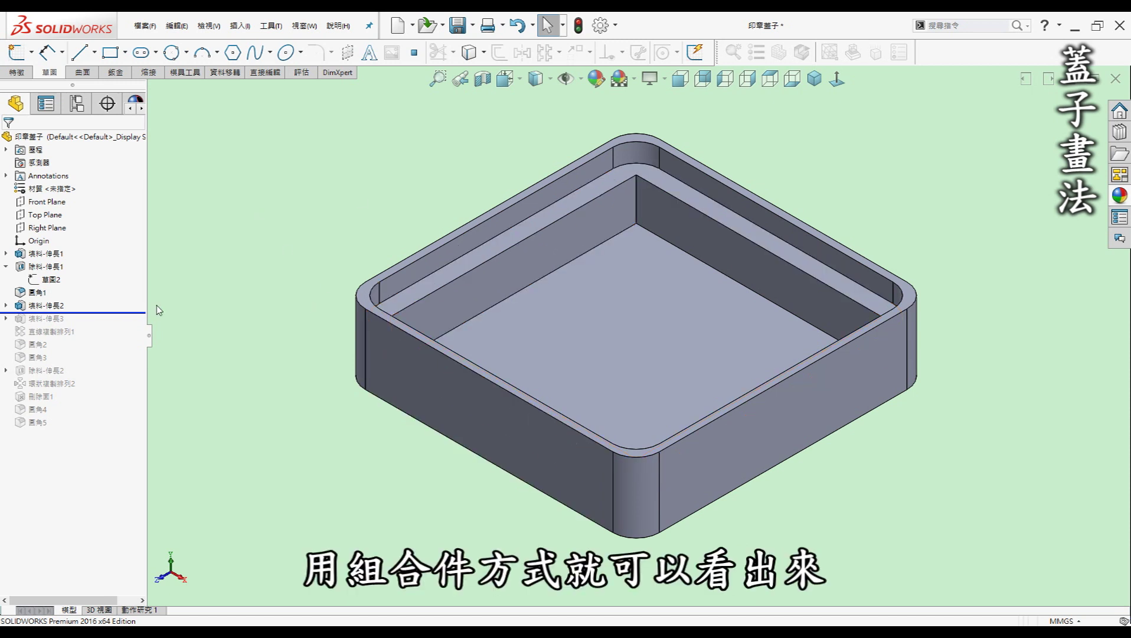
{"action": "left_click", "coordinate": [46, 305]}
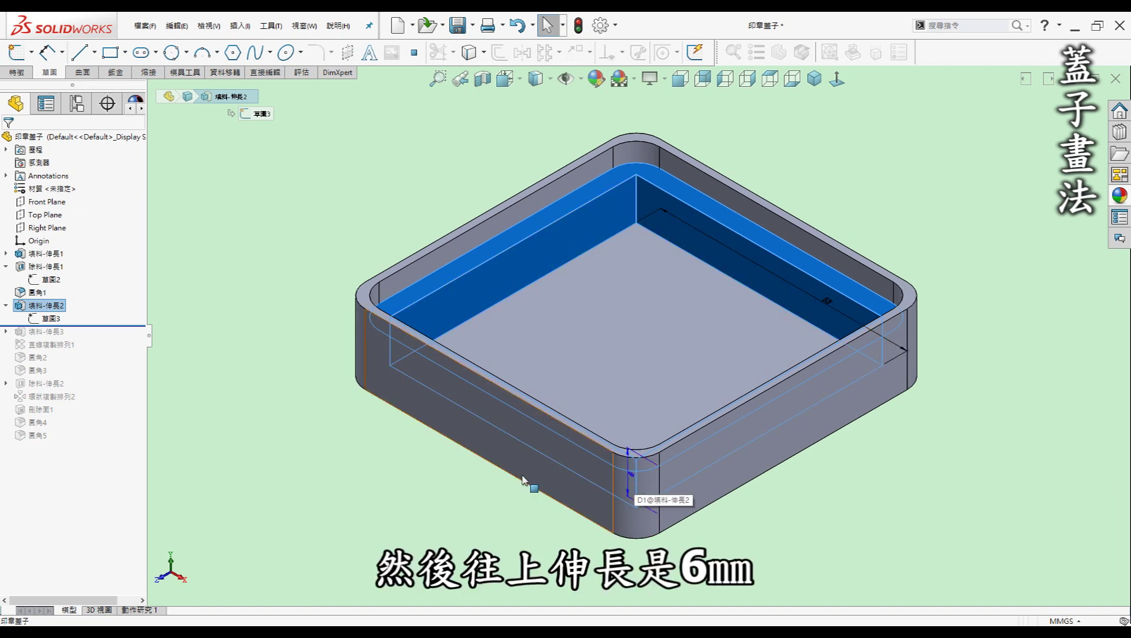
{"action": "left_click", "coordinate": [202, 356]}
{"action": "left_click", "coordinate": [639, 201]}
{"action": "key", "text": "Escape"}
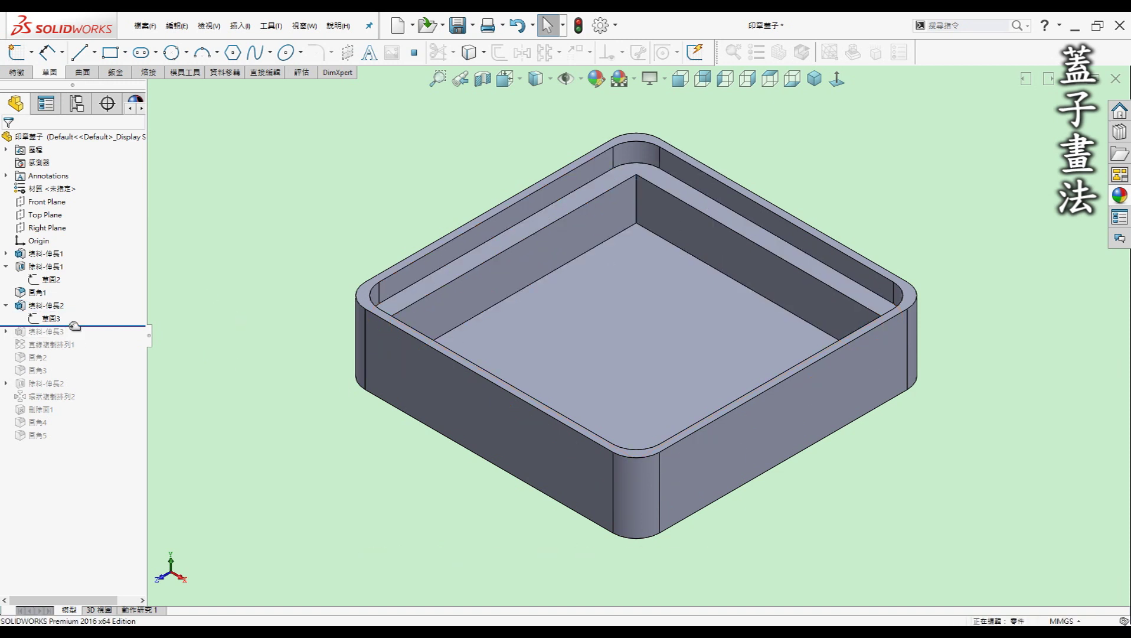
Step: Restore the thin rib 填料-伸長3 on the lid's inner wall and inspect it
{"action": "left_click_drag", "start_coordinate": [75, 326], "coordinate": [75, 338]}
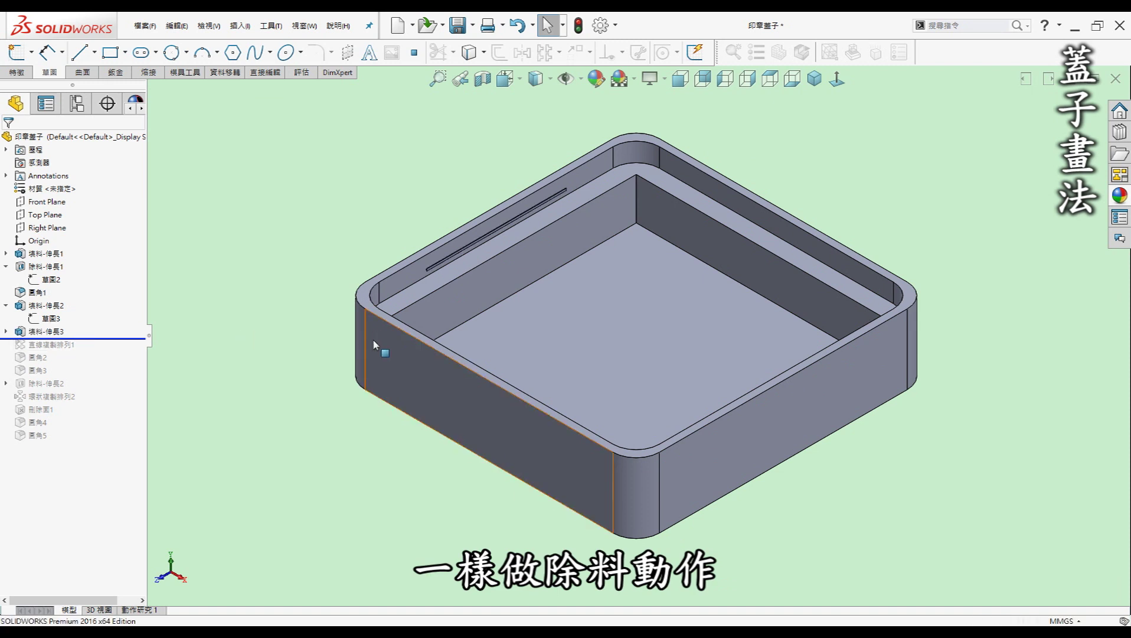
{"action": "left_click", "coordinate": [52, 332]}
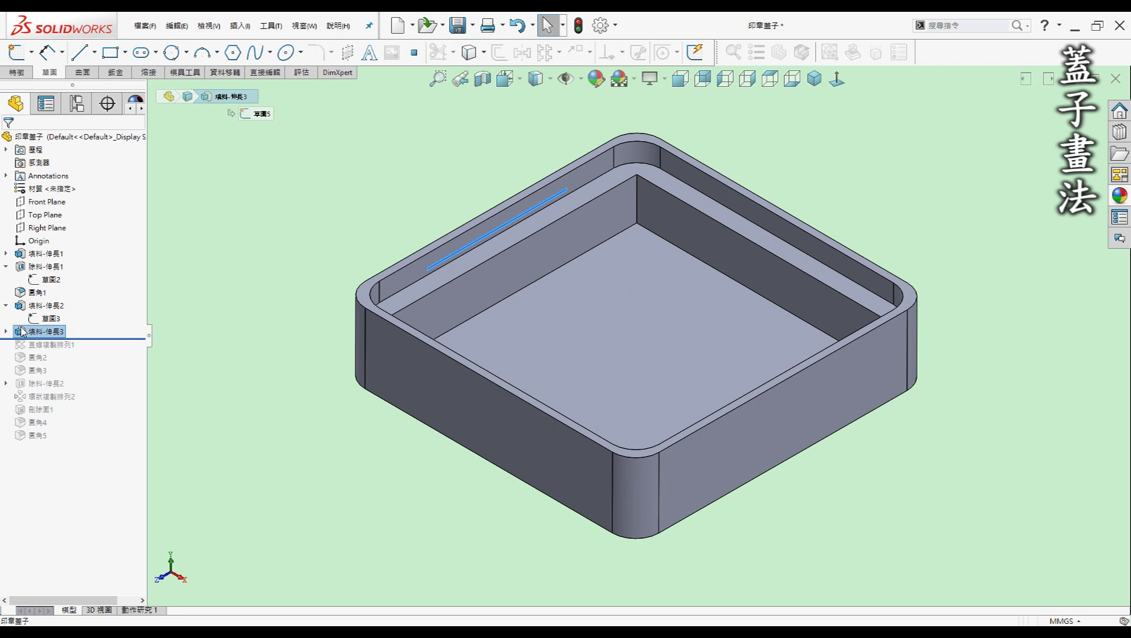
{"action": "left_click", "coordinate": [258, 362]}
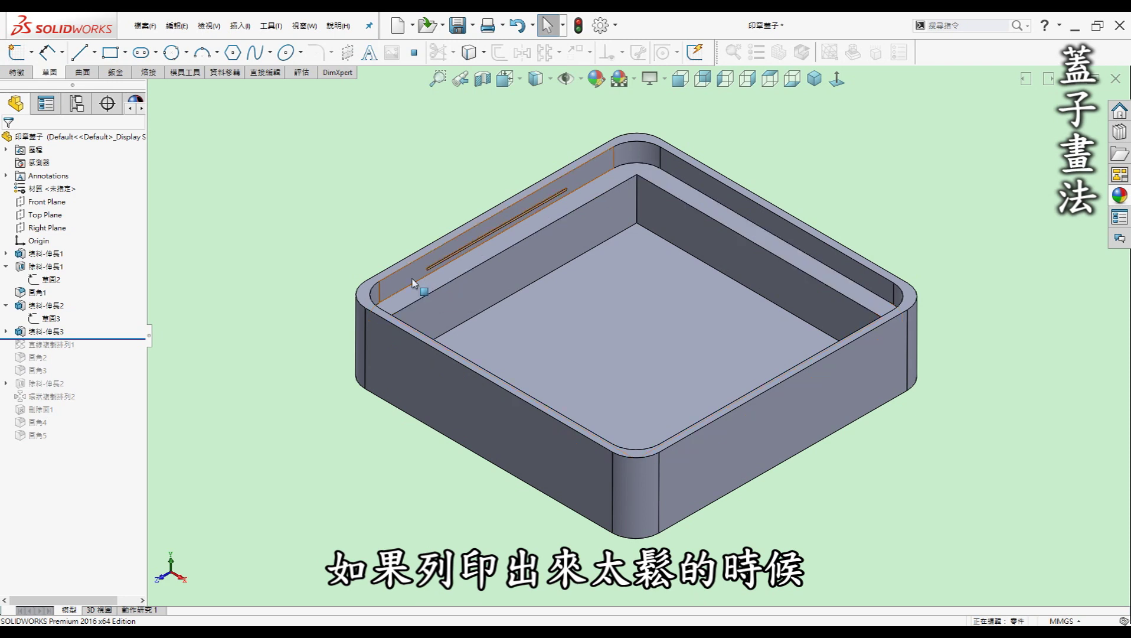
Step: Zoom in to measure the rib's 0.10 mm end edge, then rotate toward its far end
{"action": "scroll", "coordinate": [429, 278], "scroll_direction": "down", "scroll_amount": 3}
{"action": "scroll", "coordinate": [531, 330], "scroll_direction": "down", "scroll_amount": 2}
{"action": "scroll", "coordinate": [555, 342], "scroll_direction": "down", "scroll_amount": 1}
{"action": "scroll", "coordinate": [543, 331], "scroll_direction": "down", "scroll_amount": 1}
{"action": "scroll", "coordinate": [555, 328], "scroll_direction": "down", "scroll_amount": 1}
{"action": "scroll", "coordinate": [570, 327], "scroll_direction": "down", "scroll_amount": 1}
{"action": "scroll", "coordinate": [573, 328], "scroll_direction": "down", "scroll_amount": 1}
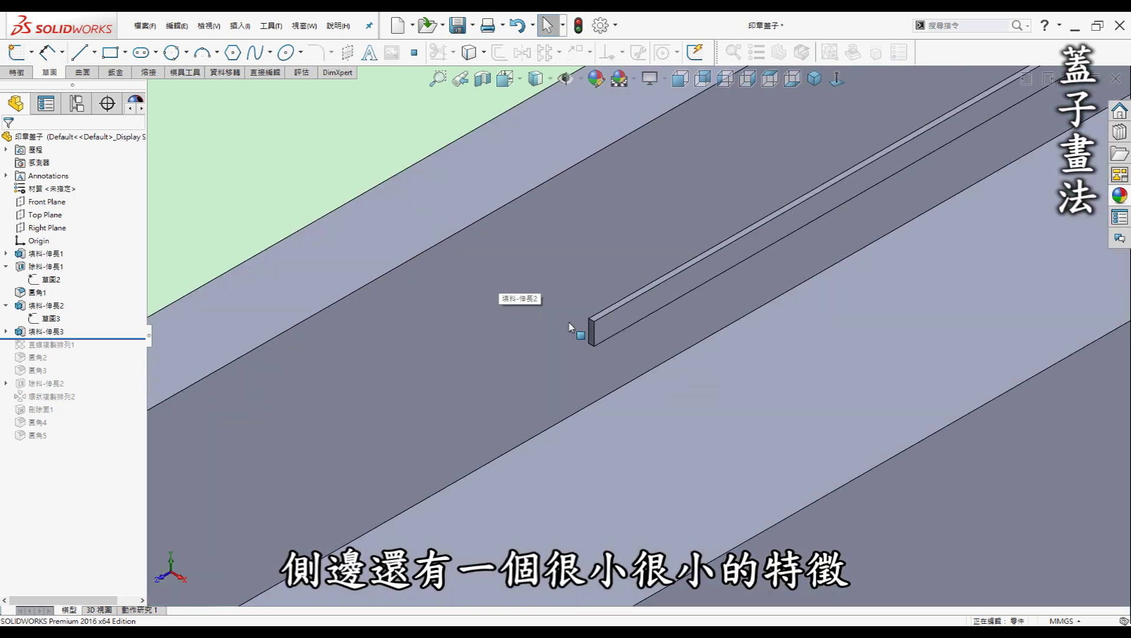
{"action": "scroll", "coordinate": [596, 331], "scroll_direction": "down", "scroll_amount": 1}
{"action": "left_click", "coordinate": [615, 333]}
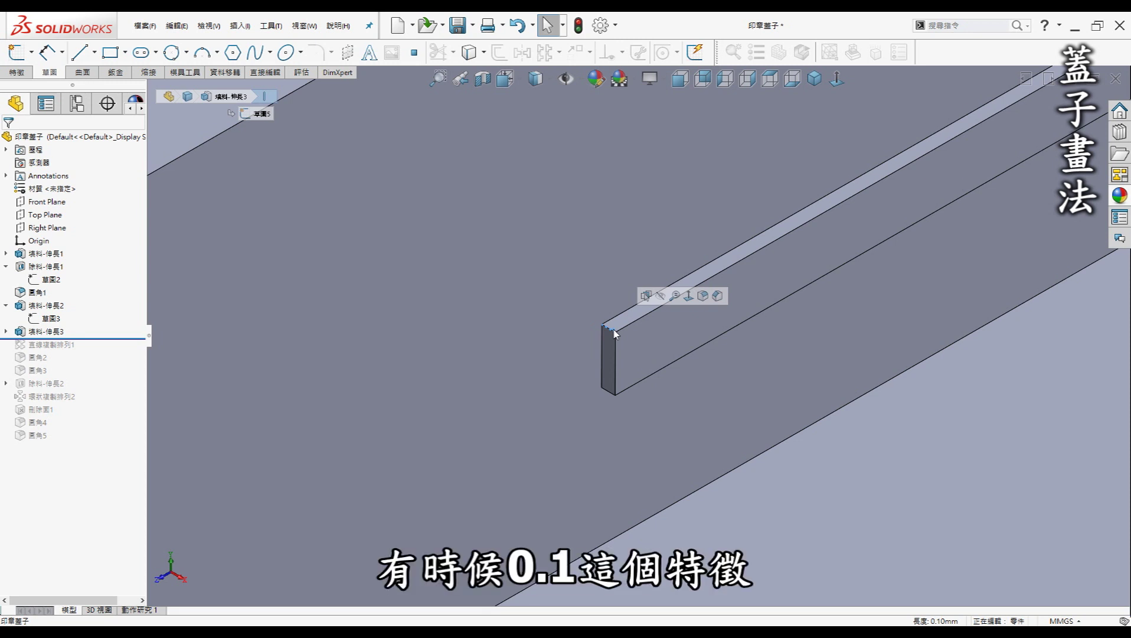
{"action": "scroll", "coordinate": [589, 344], "scroll_direction": "up", "scroll_amount": 2}
{"action": "scroll", "coordinate": [583, 347], "scroll_direction": "up", "scroll_amount": 1}
{"action": "scroll", "coordinate": [584, 346], "scroll_direction": "up", "scroll_amount": 2}
{"action": "scroll", "coordinate": [584, 346], "scroll_direction": "up", "scroll_amount": 2}
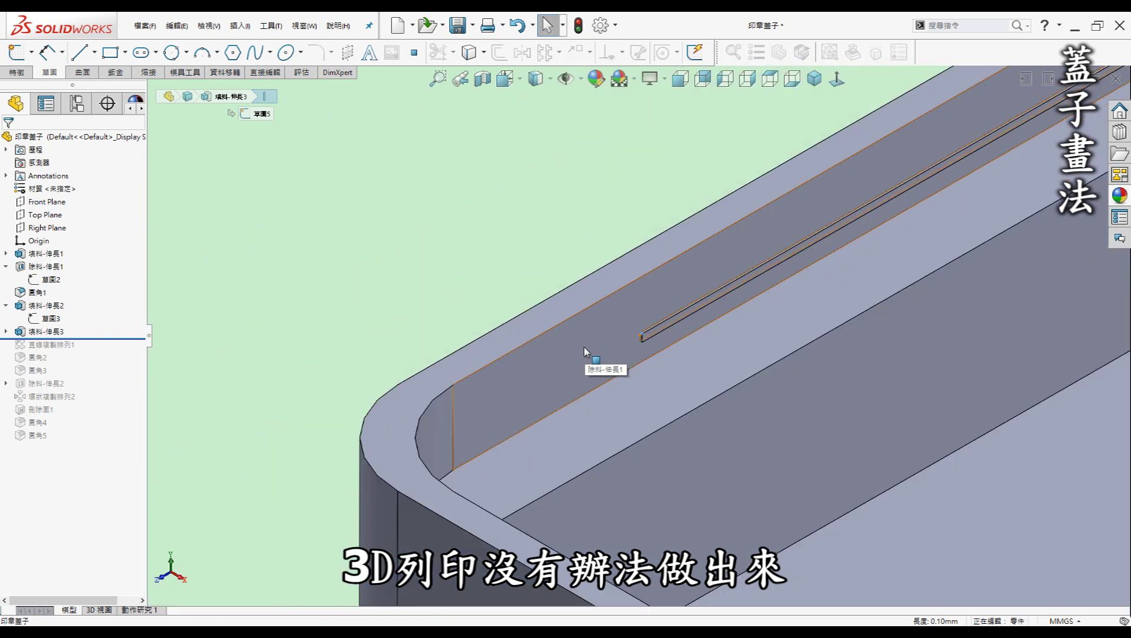
{"action": "key", "text": "Left"}
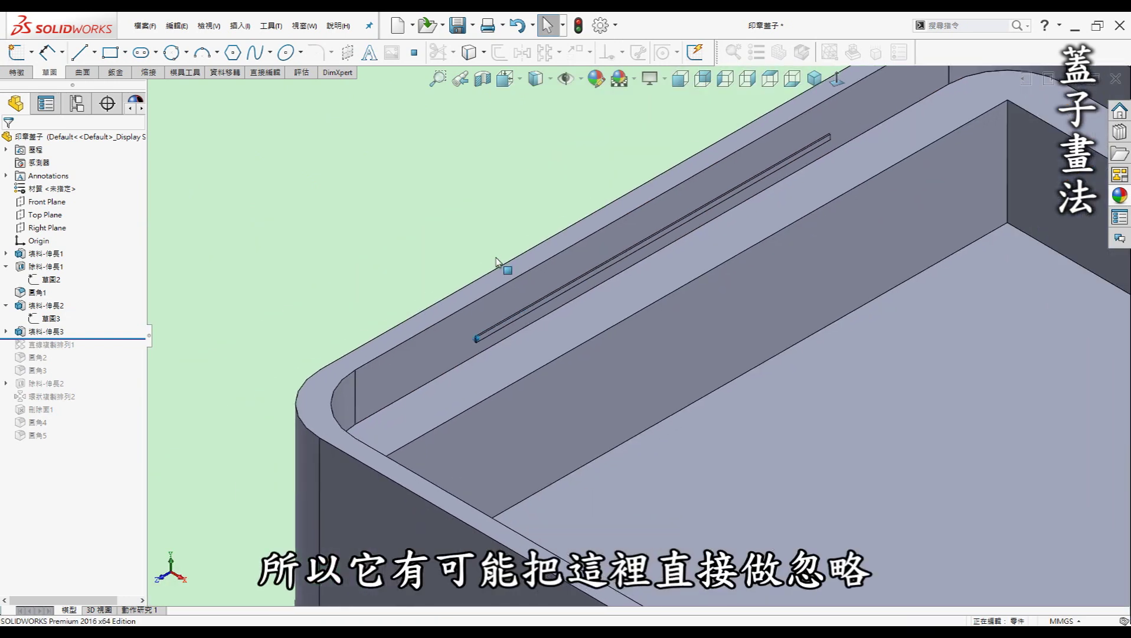
{"action": "key", "text": "Left"}
{"action": "scroll", "coordinate": [445, 237], "scroll_direction": "up", "scroll_amount": 1}
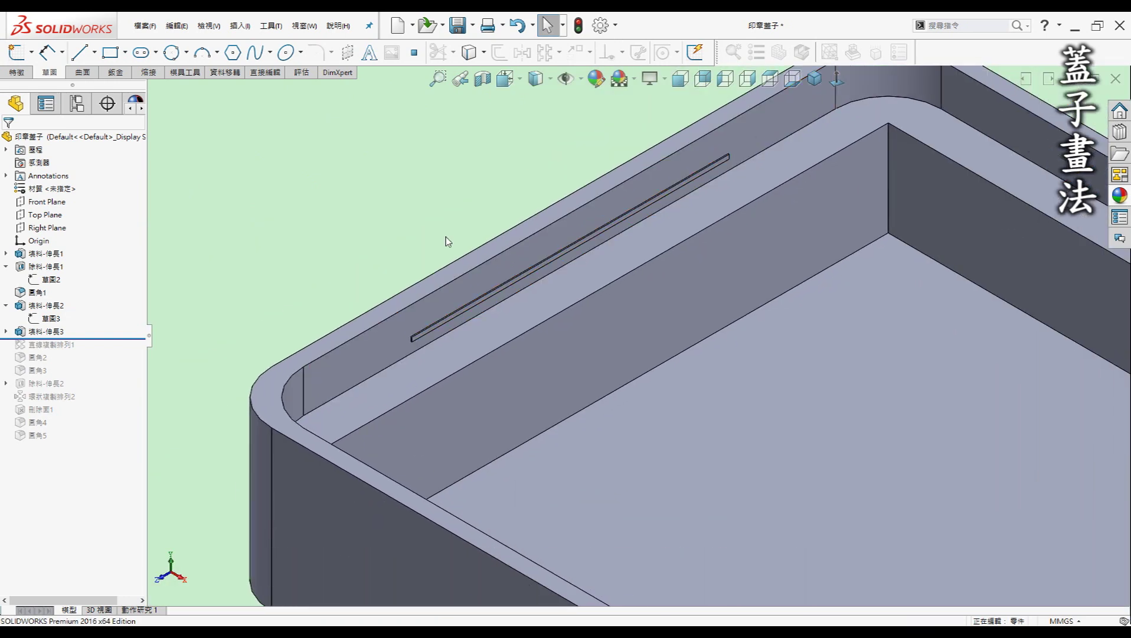
Step: Roll forward below LPattern1 and zoom in to confirm the two parallel ribs
{"action": "scroll", "coordinate": [445, 237], "scroll_direction": "up", "scroll_amount": 1}
{"action": "scroll", "coordinate": [445, 237], "scroll_direction": "up", "scroll_amount": 2}
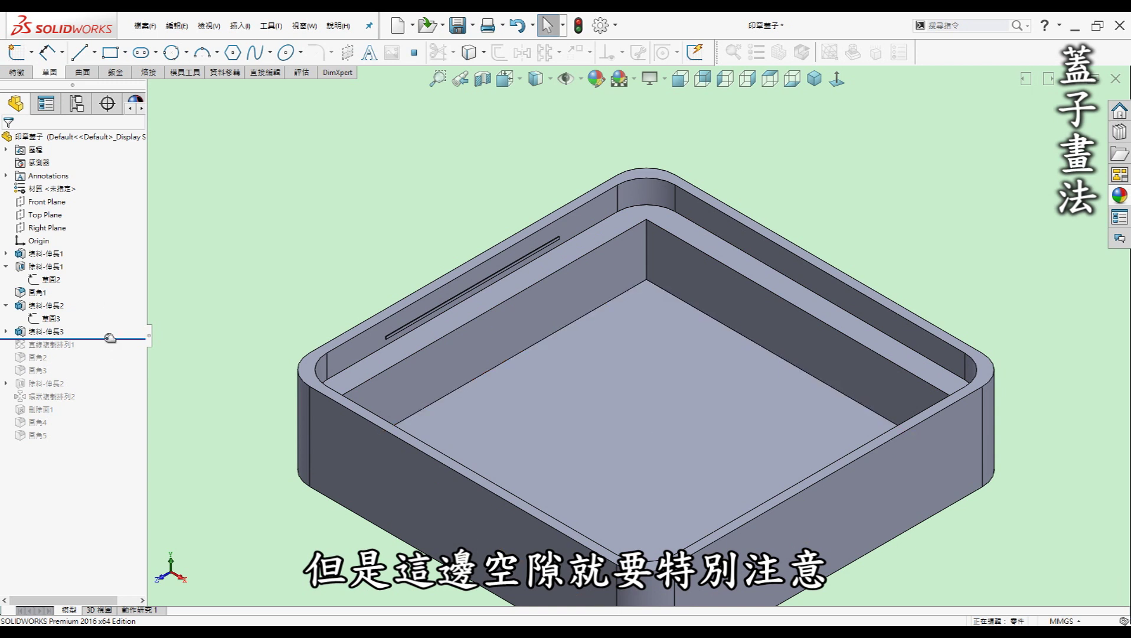
{"action": "left_click_drag", "start_coordinate": [110, 338], "coordinate": [110, 351]}
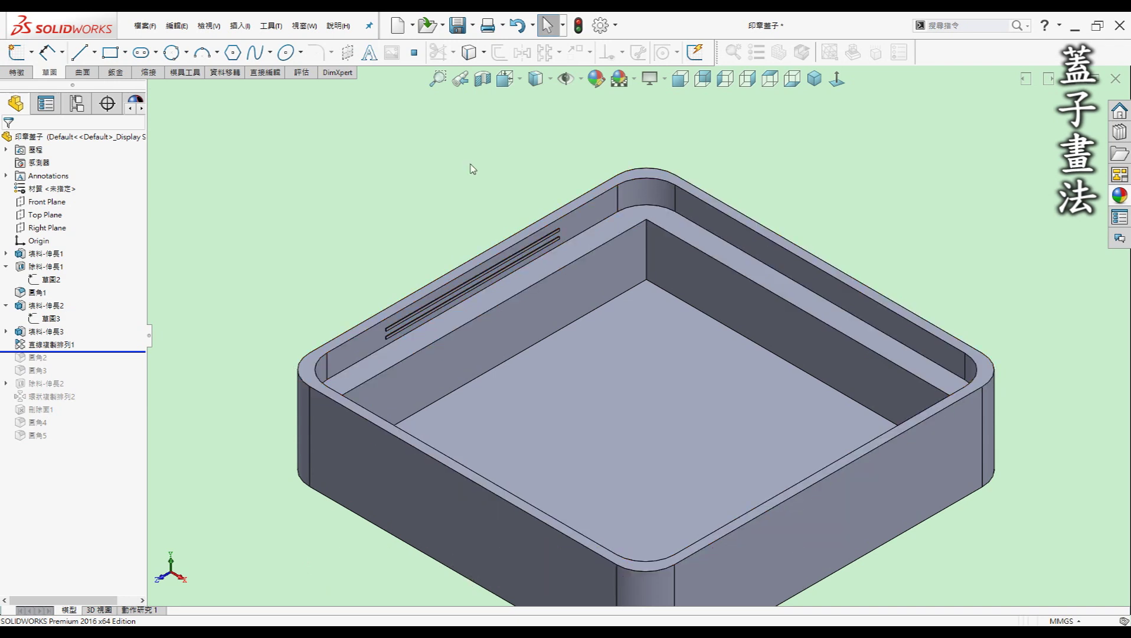
{"action": "scroll", "coordinate": [520, 236], "scroll_direction": "up", "scroll_amount": 5}
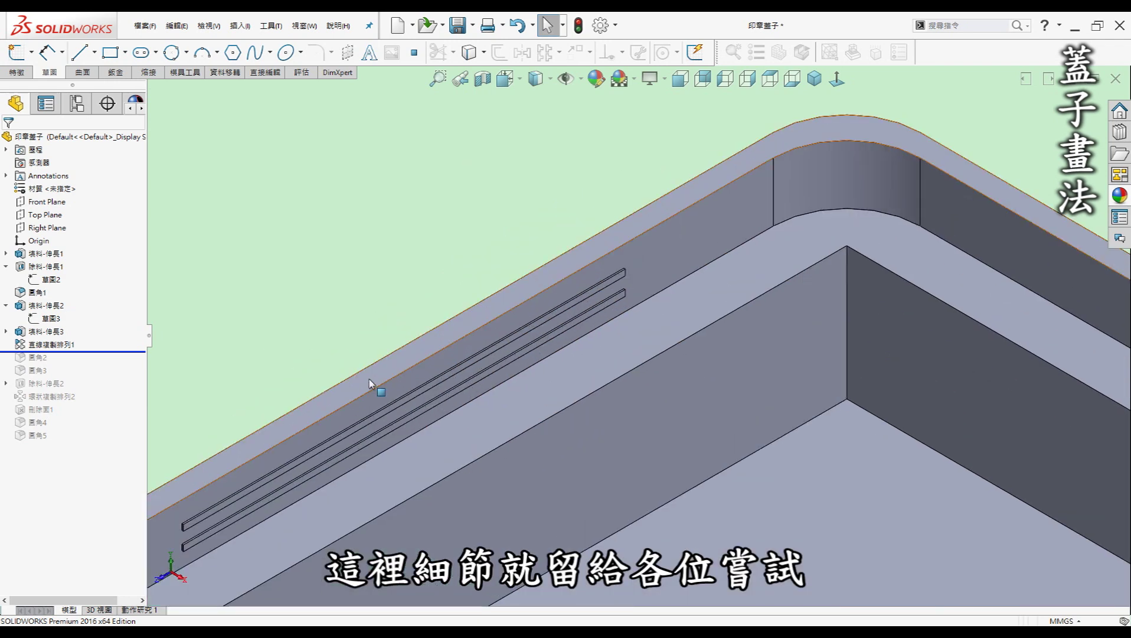
{"action": "scroll", "coordinate": [319, 309], "scroll_direction": "down", "scroll_amount": 2}
{"action": "scroll", "coordinate": [319, 310], "scroll_direction": "down", "scroll_amount": 3}
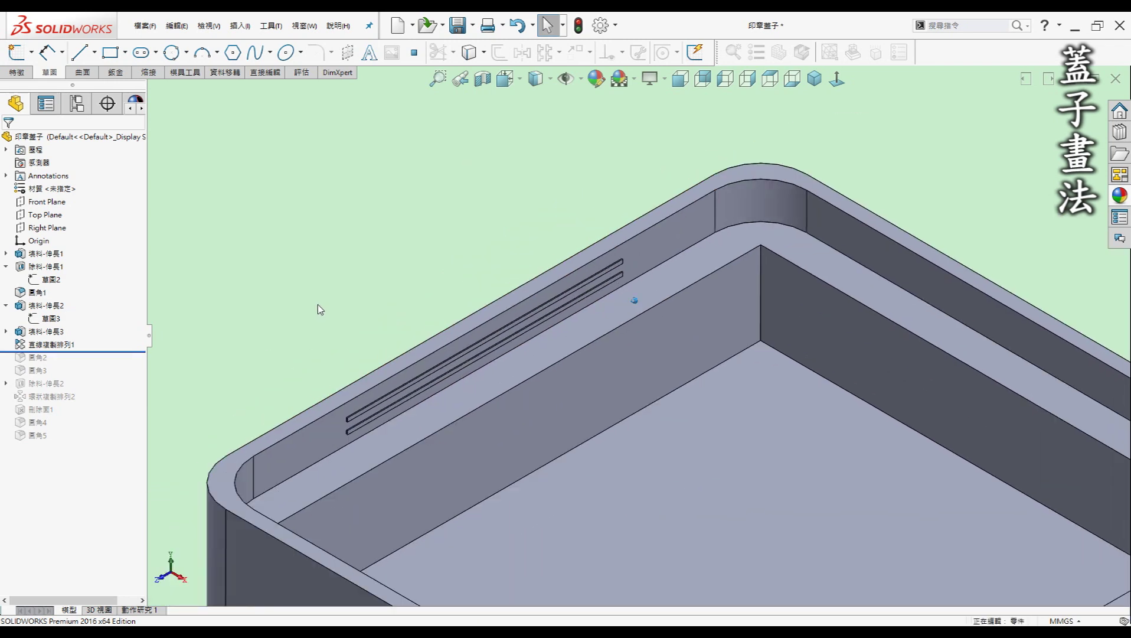
{"action": "scroll", "coordinate": [313, 311], "scroll_direction": "down", "scroll_amount": 3}
{"action": "scroll", "coordinate": [298, 313], "scroll_direction": "down", "scroll_amount": 1}
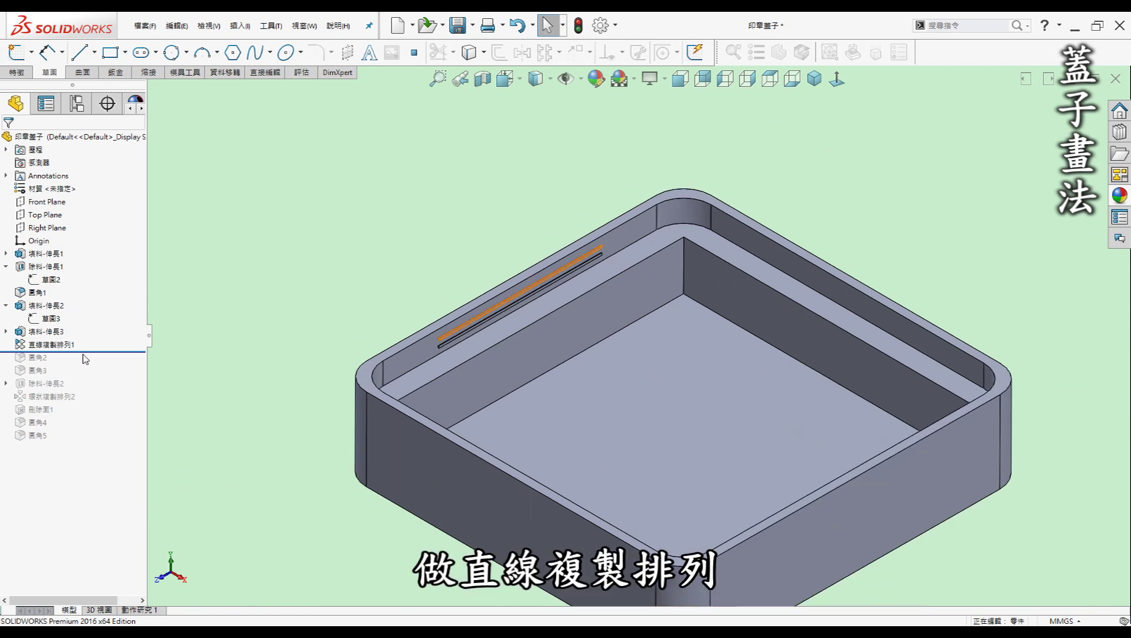
Step: Restore Fillet3, Cut-Extrude2 and CirPattern2, checking the floor hole from underneath
{"action": "left_click_drag", "start_coordinate": [86, 351], "coordinate": [88, 377]}
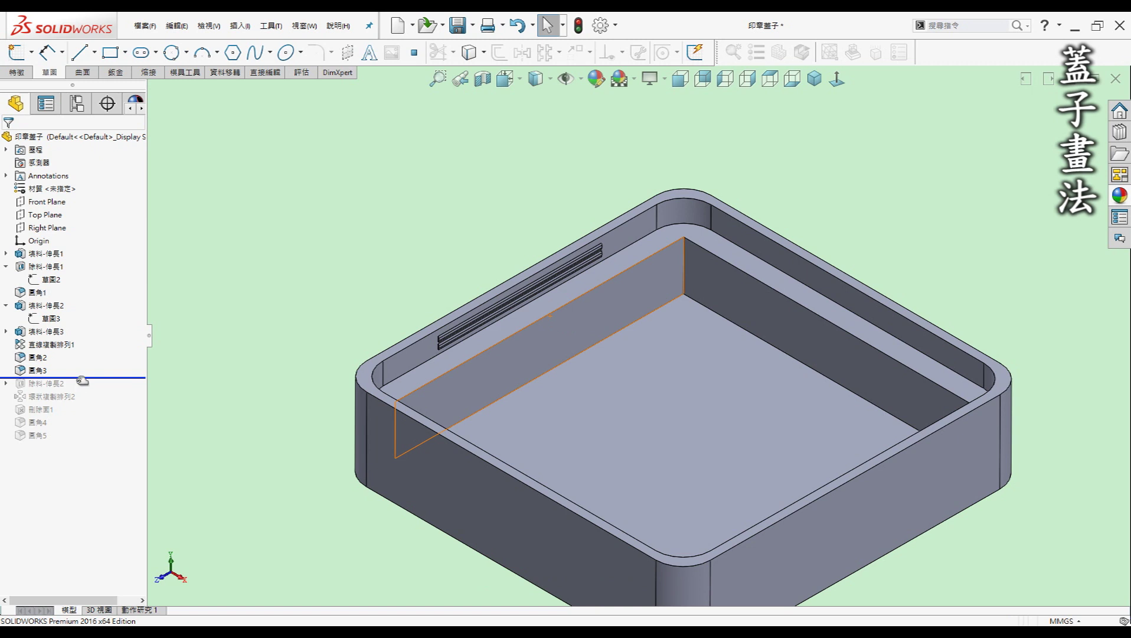
{"action": "left_click_drag", "start_coordinate": [83, 378], "coordinate": [83, 391]}
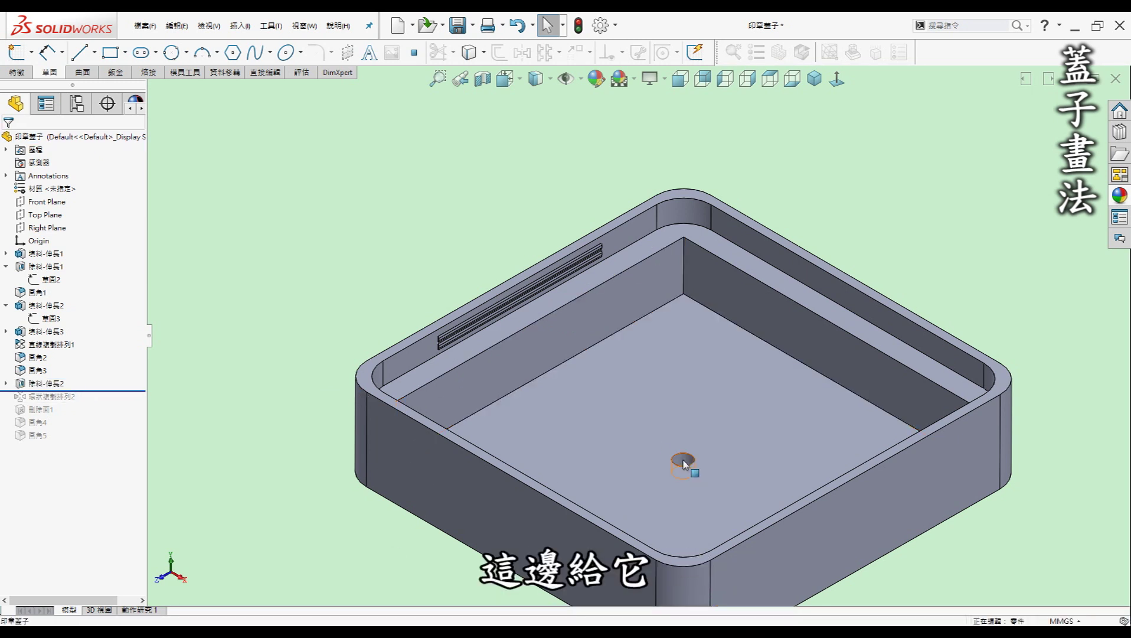
{"action": "left_click", "coordinate": [684, 464]}
{"action": "middle_click_drag", "start_coordinate": [683, 465], "coordinate": [646, 478]}
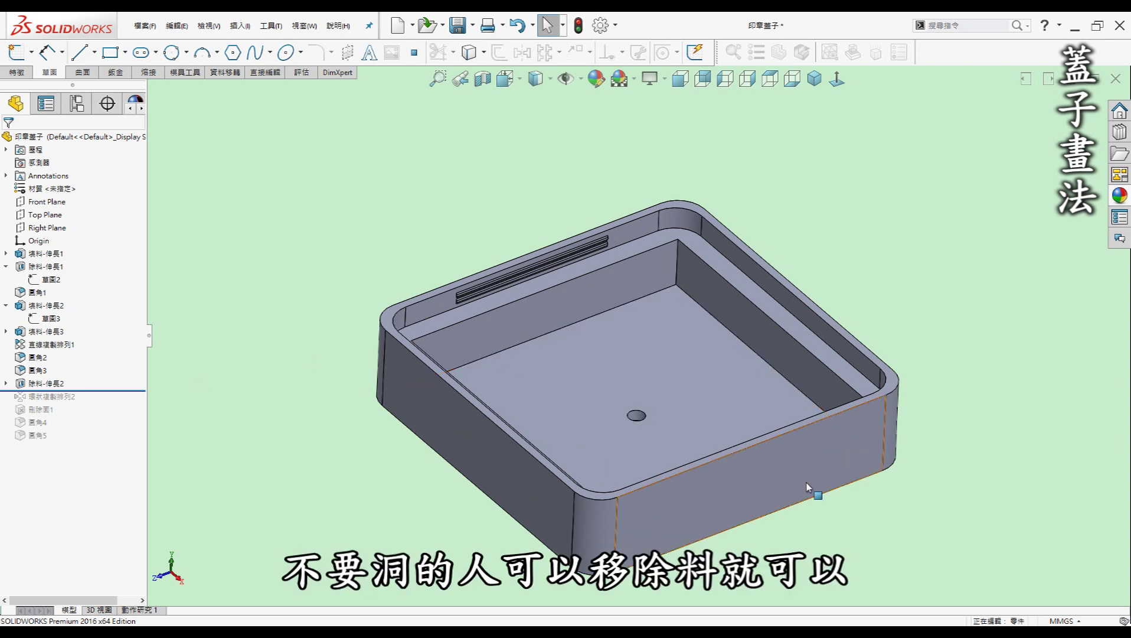
{"action": "left_click_drag", "start_coordinate": [111, 391], "coordinate": [109, 404]}
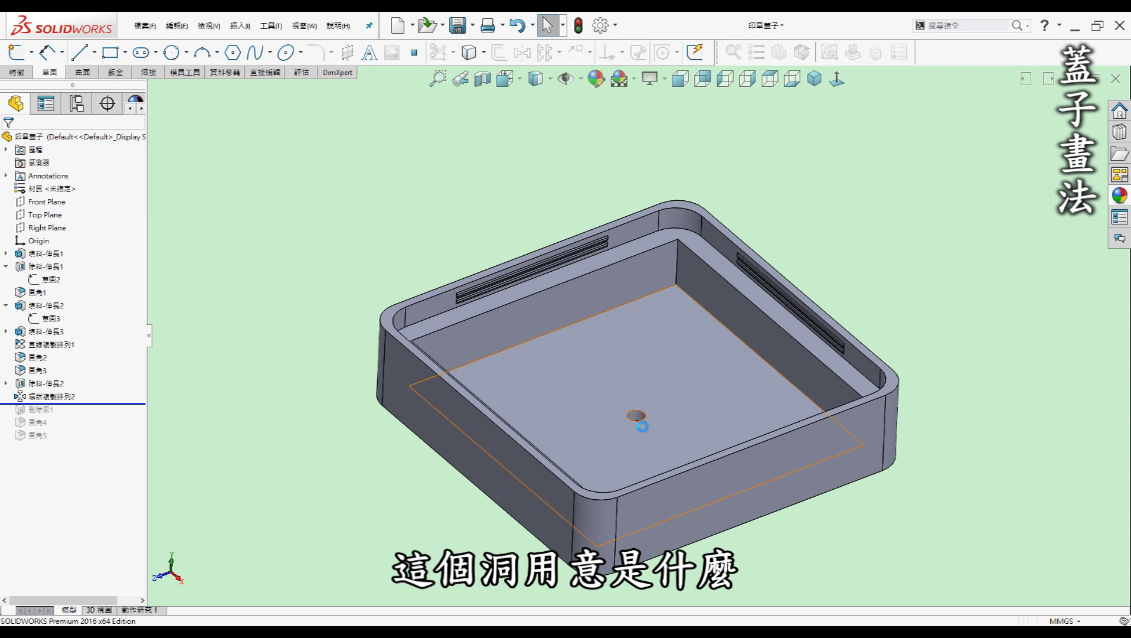
Step: Inspect the circular rib pattern and the hole in the lid's floor
{"action": "left_click", "coordinate": [47, 396]}
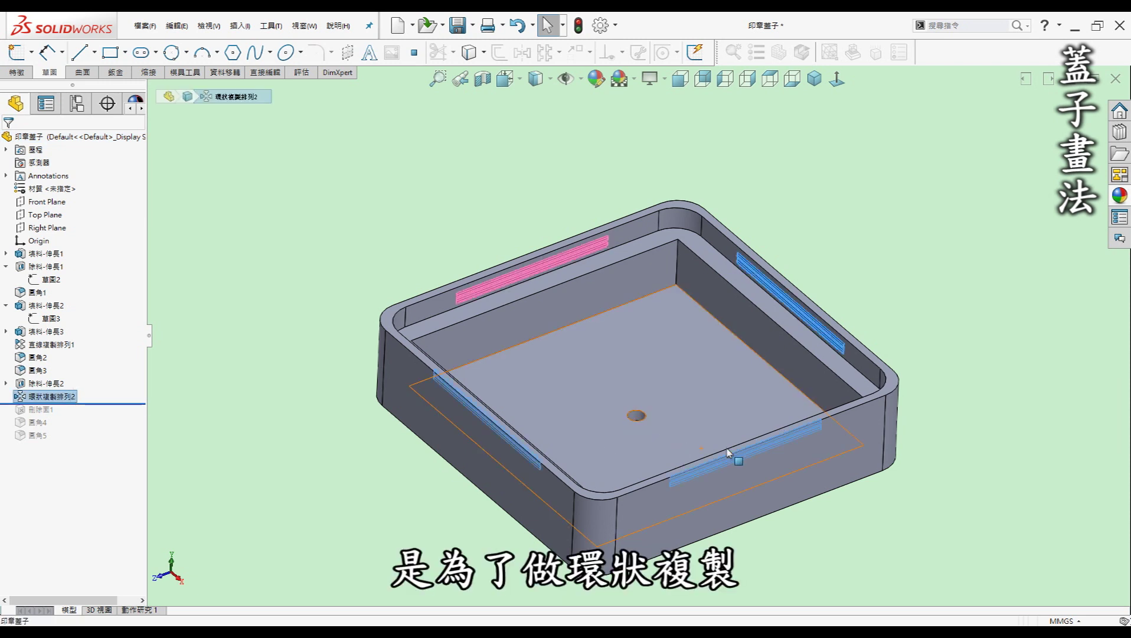
{"action": "scroll", "coordinate": [549, 402], "scroll_direction": "down", "scroll_amount": 3}
{"action": "left_click", "coordinate": [719, 422]}
{"action": "key", "text": "Escape"}
{"action": "scroll", "coordinate": [670, 382], "scroll_direction": "up", "scroll_amount": 2}
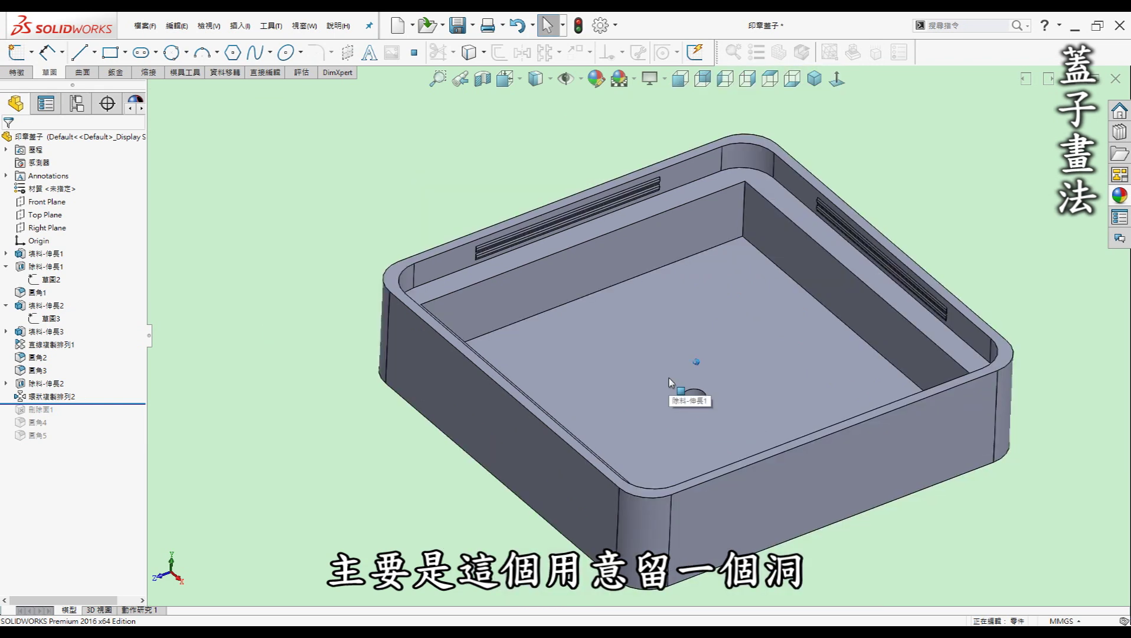
{"action": "scroll", "coordinate": [679, 387], "scroll_direction": "up", "scroll_amount": 2}
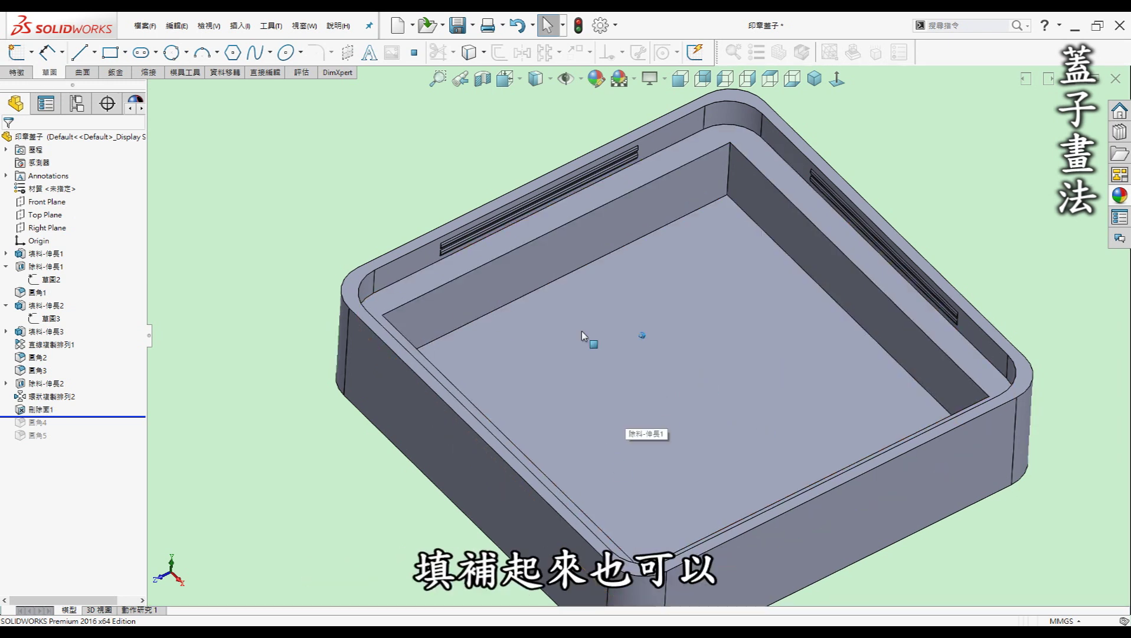
Step: Restore 圓角5, then view the fitted lid from underneath and in isometric
{"action": "left_click_drag", "start_coordinate": [117, 417], "coordinate": [116, 441]}
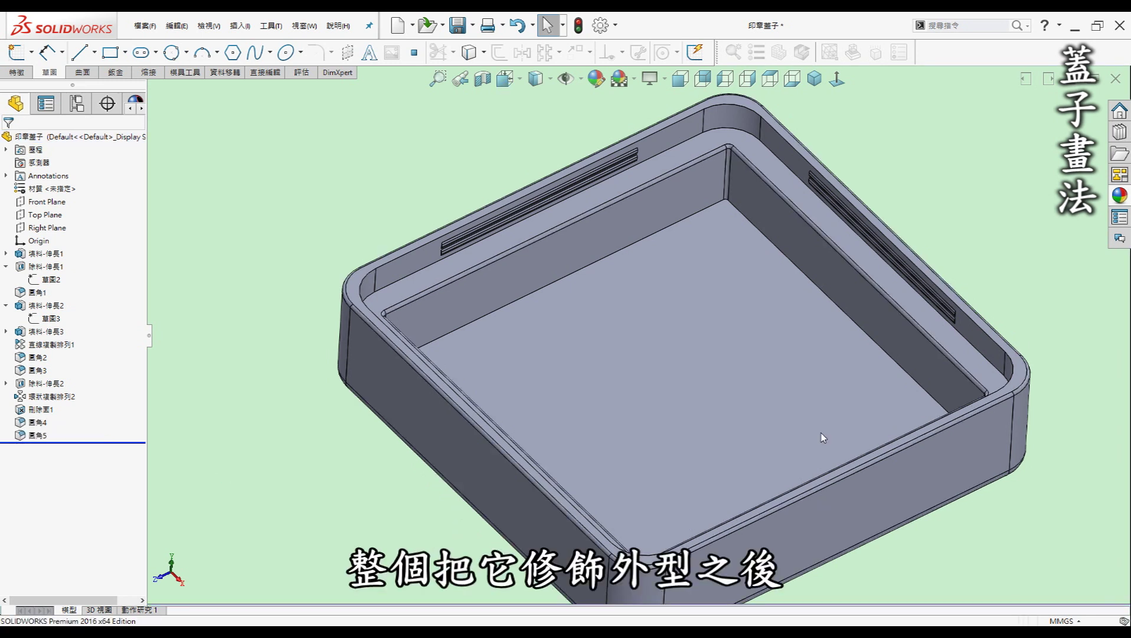
{"action": "key", "text": "f"}
{"action": "middle_click_drag", "start_coordinate": [769, 312], "coordinate": [688, 337]}
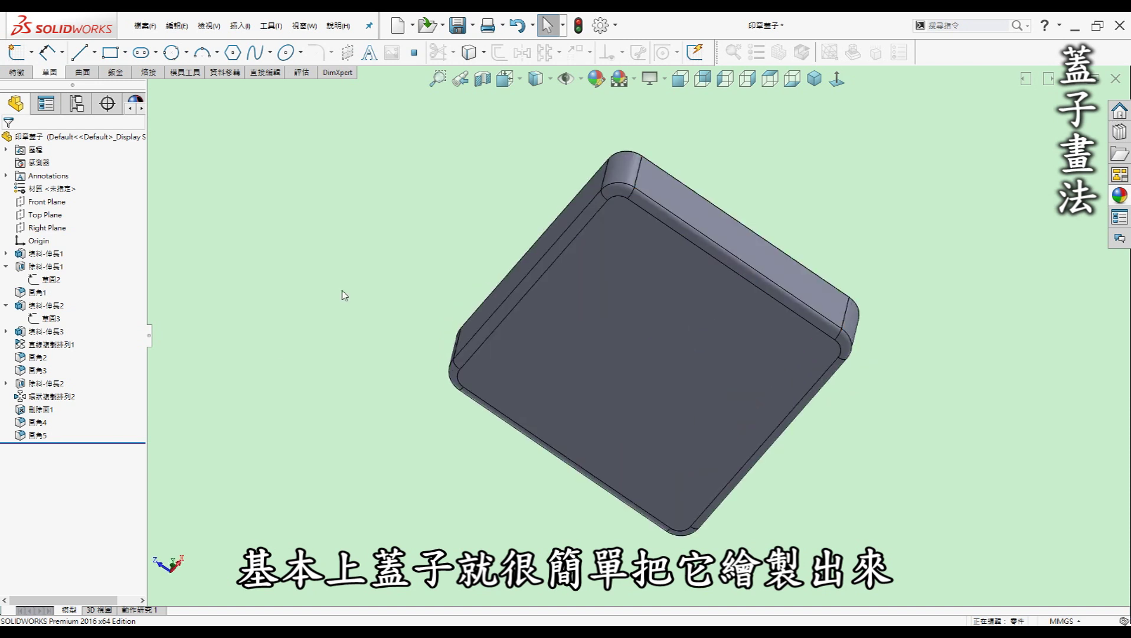
{"action": "key", "text": "ctrl+7"}
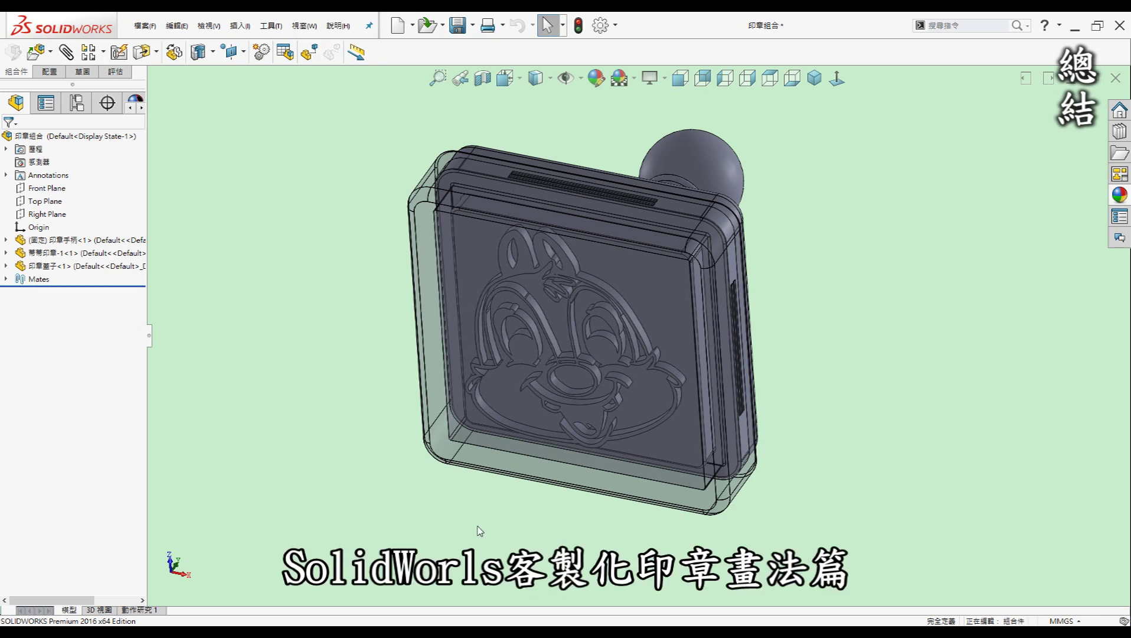
Step: Orbit the 印章組合 stamp assembly to view the relief face head-on and from below
{"action": "middle_click_drag", "start_coordinate": [479, 539], "coordinate": [466, 527]}
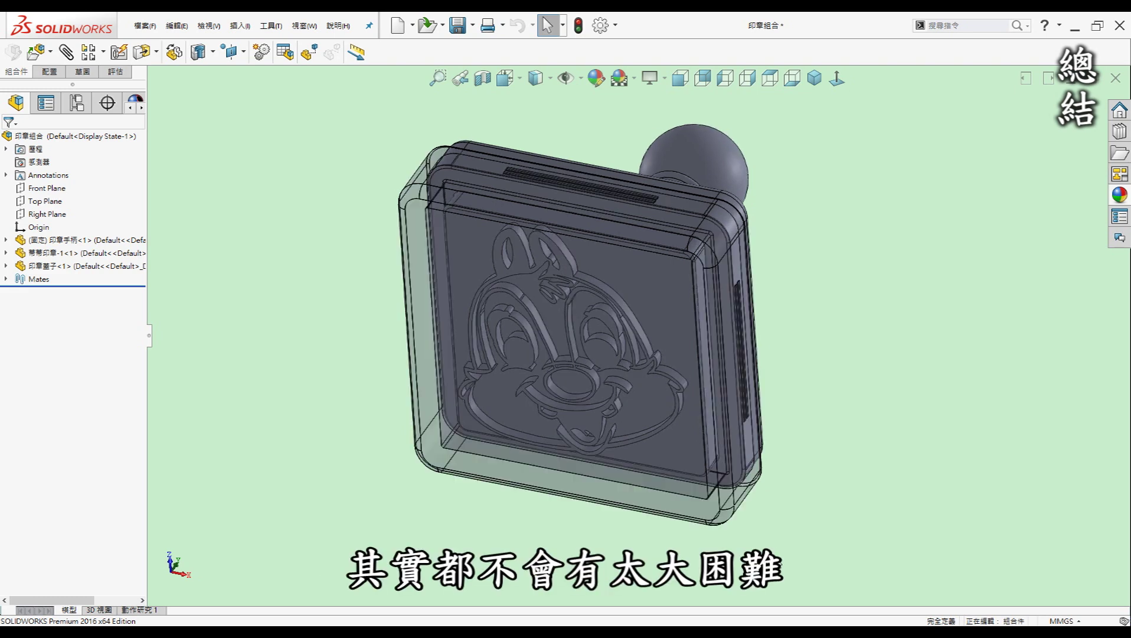
{"action": "middle_click_drag", "start_coordinate": [776, 561], "coordinate": [770, 573]}
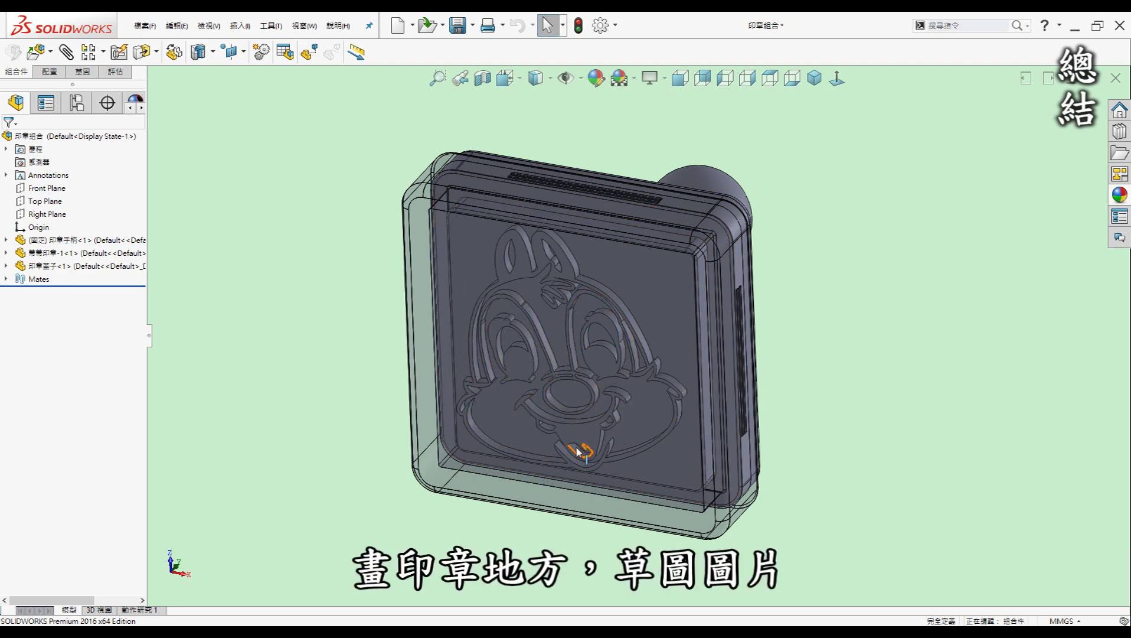
{"action": "middle_click_drag", "start_coordinate": [679, 461], "coordinate": [415, 231]}
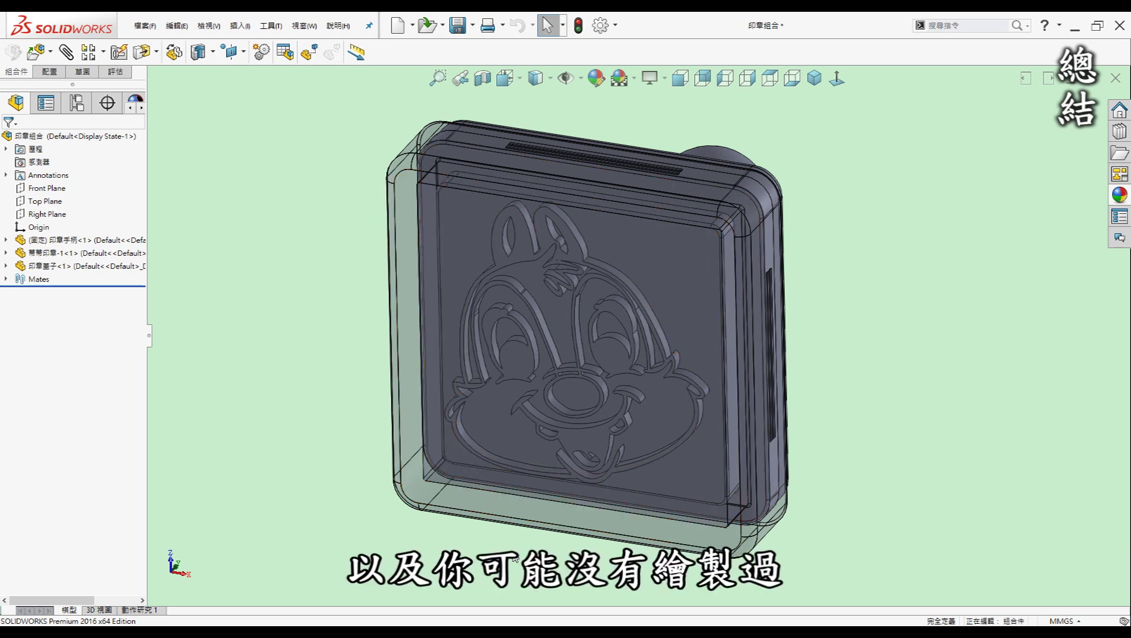
{"action": "middle_click_drag", "start_coordinate": [513, 558], "coordinate": [397, 436]}
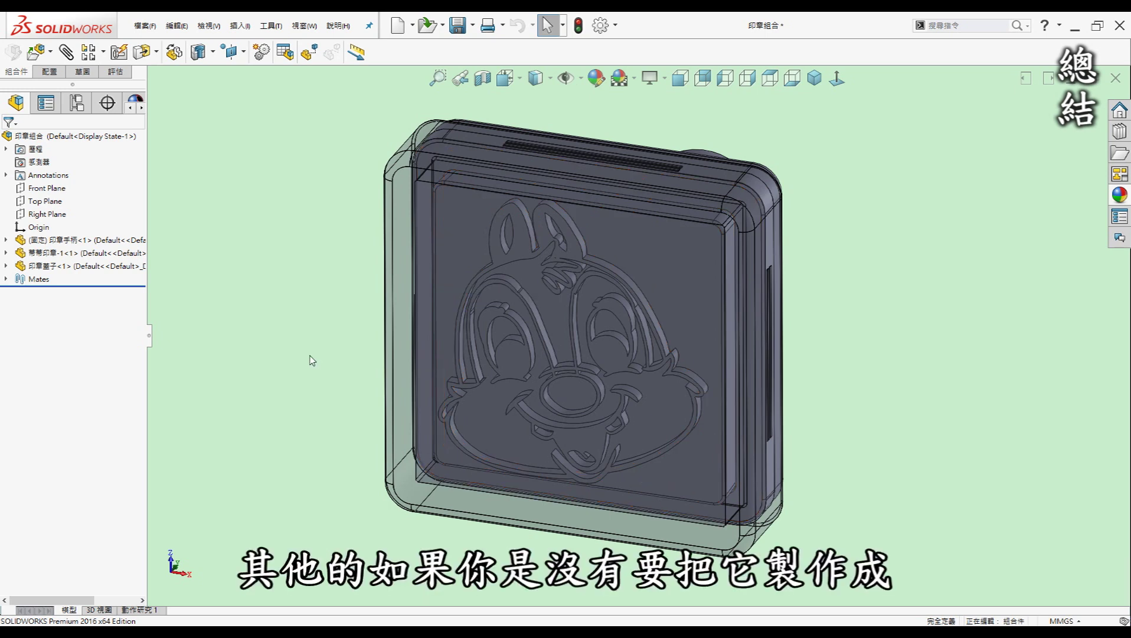
{"action": "key", "text": "Left"}
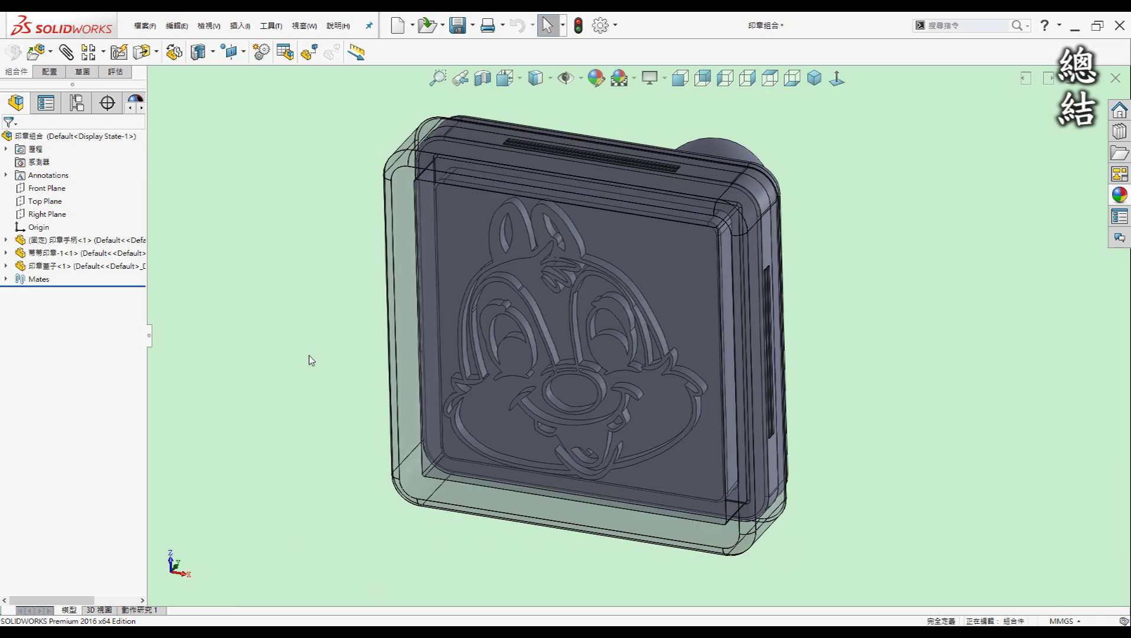
{"action": "key", "text": "Left"}
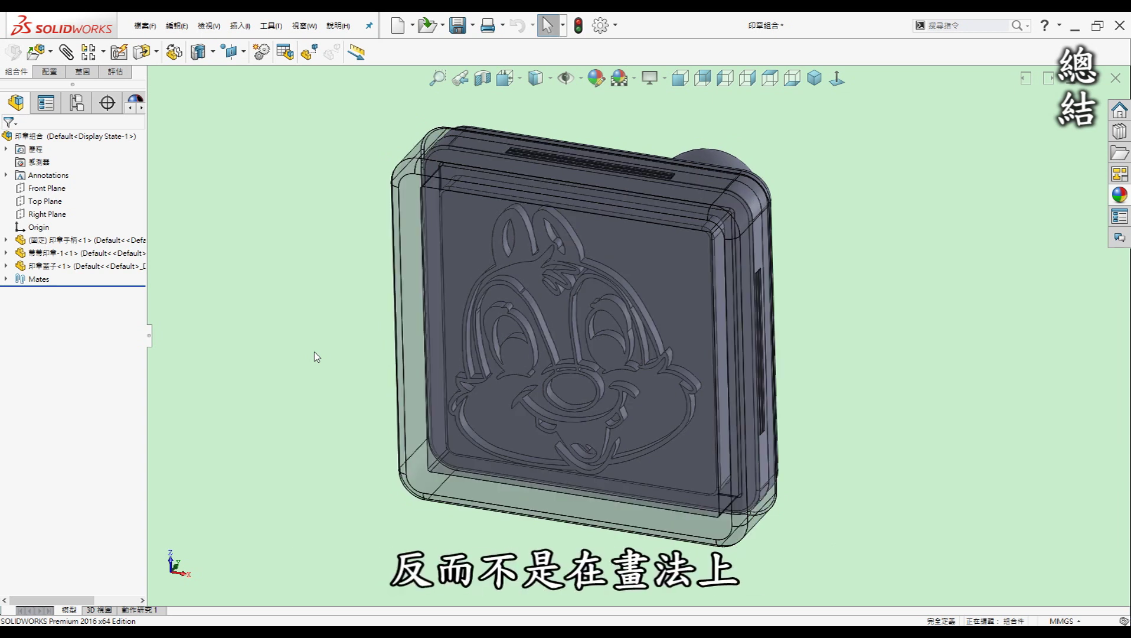
{"action": "key", "text": "ctrl+Down"}
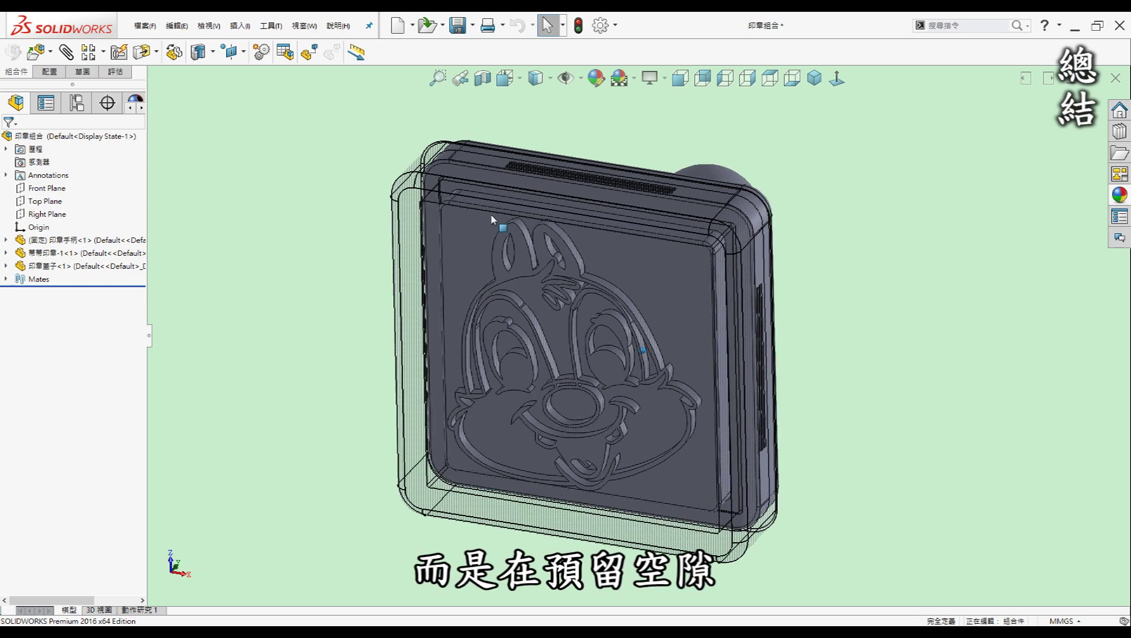
{"action": "mouse_move", "coordinate": [487, 228]}
{"action": "middle_mouse_down"}
{"action": "mouse_move", "coordinate": [495, 260]}
{"action": "mouse_move", "coordinate": [479, 92]}
{"action": "middle_mouse_up"}
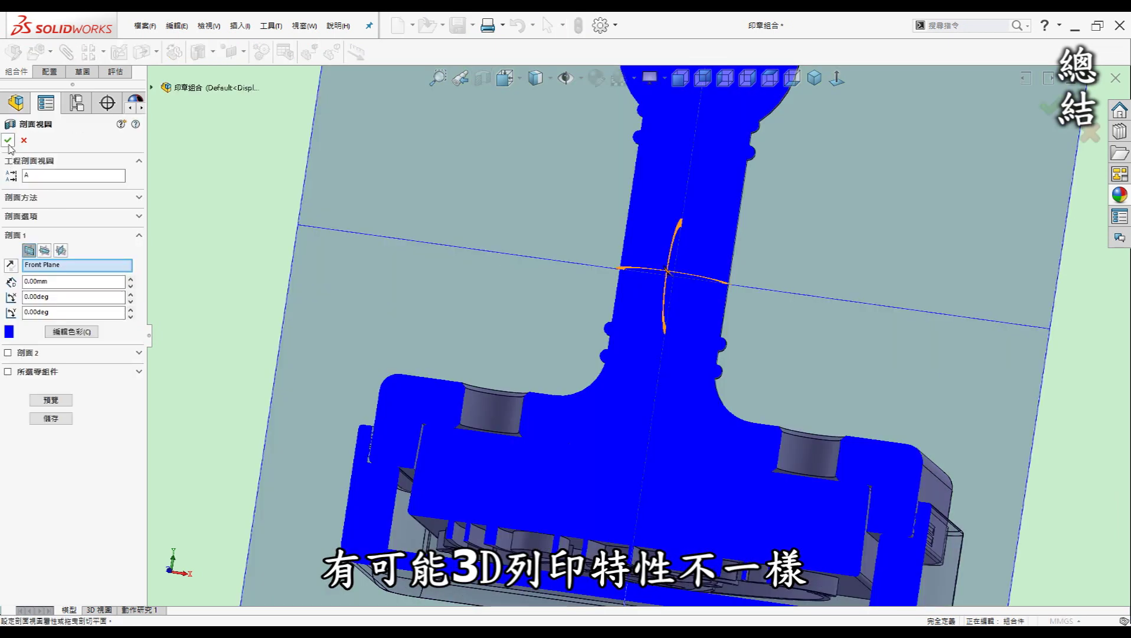
Step: Close the section view, dismiss the warning, and reopen the Front Plane section
{"action": "left_click", "coordinate": [8, 142]}
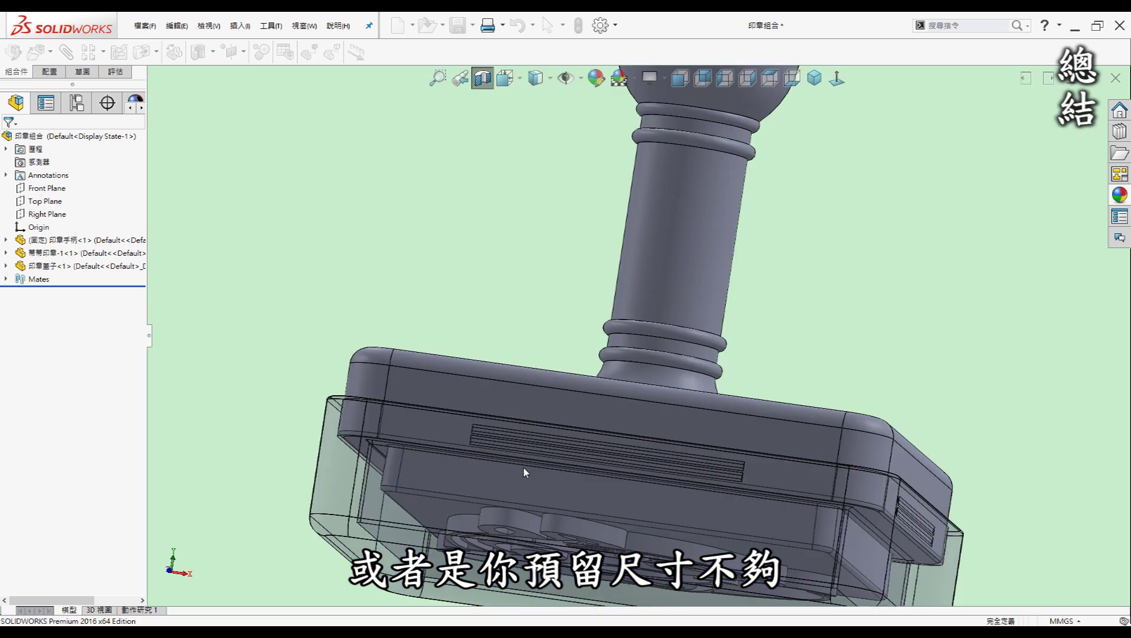
{"action": "left_click", "coordinate": [637, 325]}
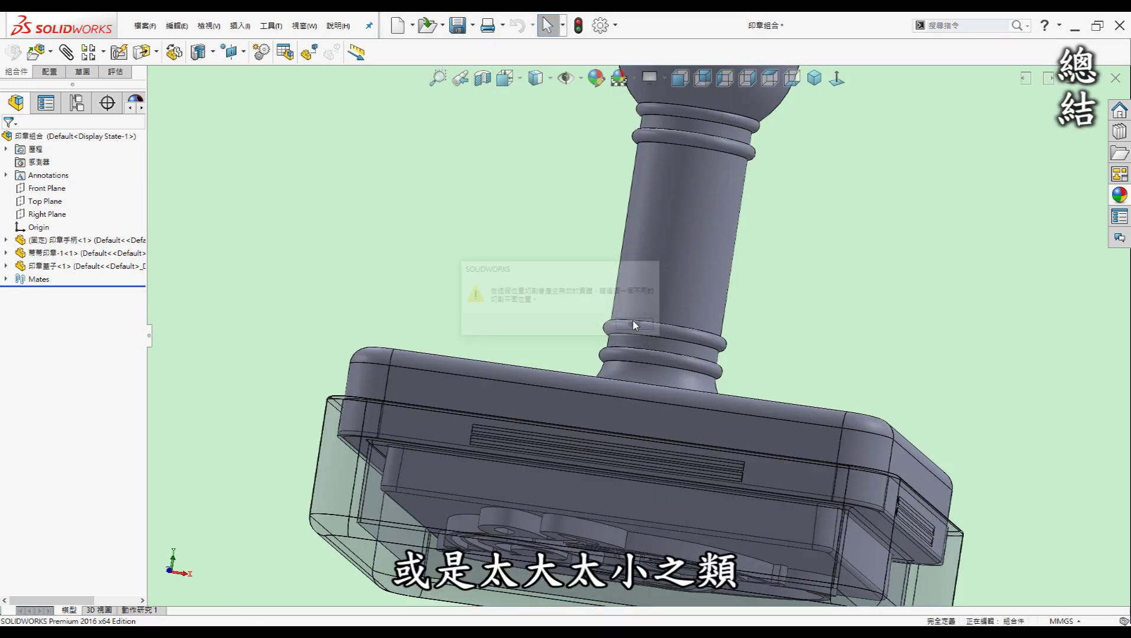
{"action": "key", "text": "Return"}
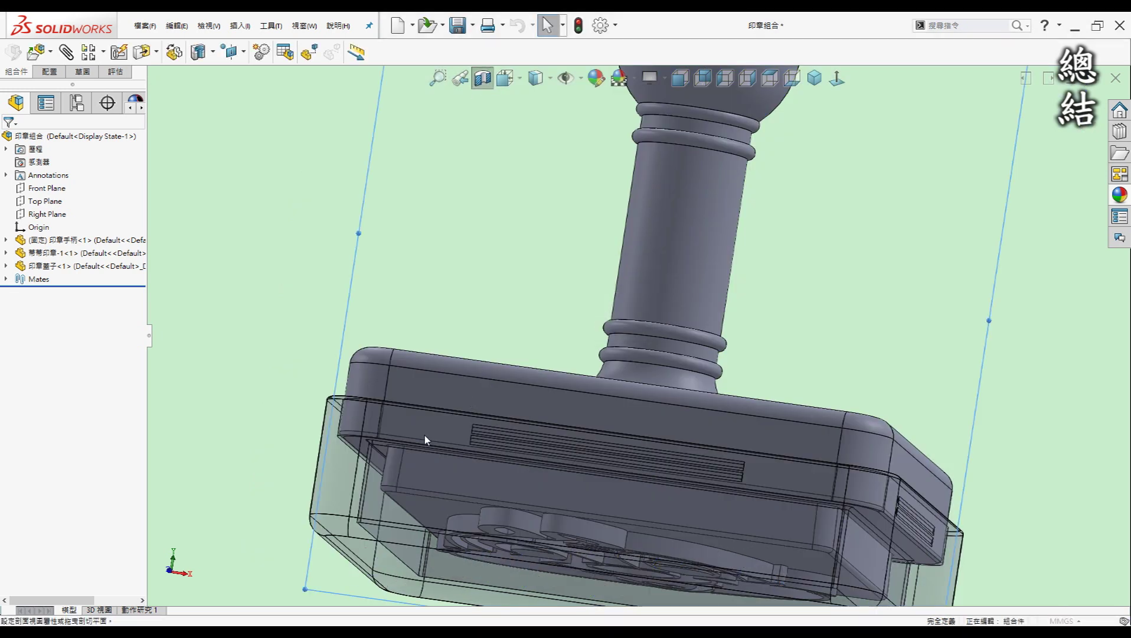
Step: Zoom into the cut to inspect the handle, insert and lid fit, then close the section
{"action": "scroll", "coordinate": [405, 440], "scroll_direction": "down", "scroll_amount": 2}
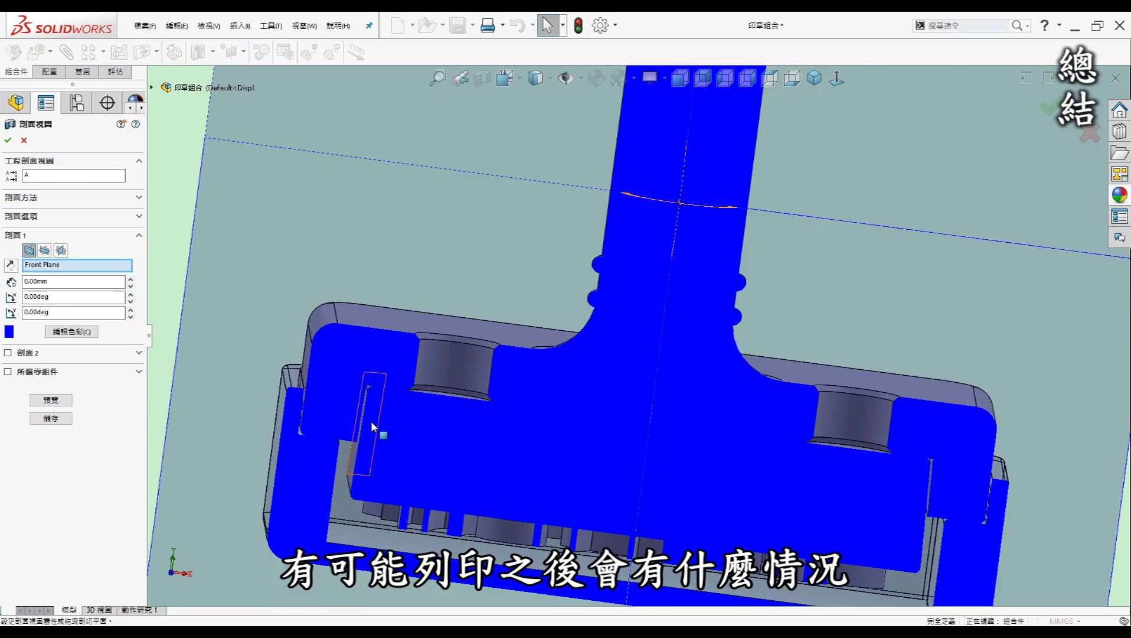
{"action": "scroll", "coordinate": [378, 431], "scroll_direction": "down", "scroll_amount": 2}
{"action": "scroll", "coordinate": [473, 387], "scroll_direction": "down", "scroll_amount": 2}
{"action": "scroll", "coordinate": [477, 381], "scroll_direction": "down", "scroll_amount": 2}
{"action": "scroll", "coordinate": [478, 381], "scroll_direction": "down", "scroll_amount": 2}
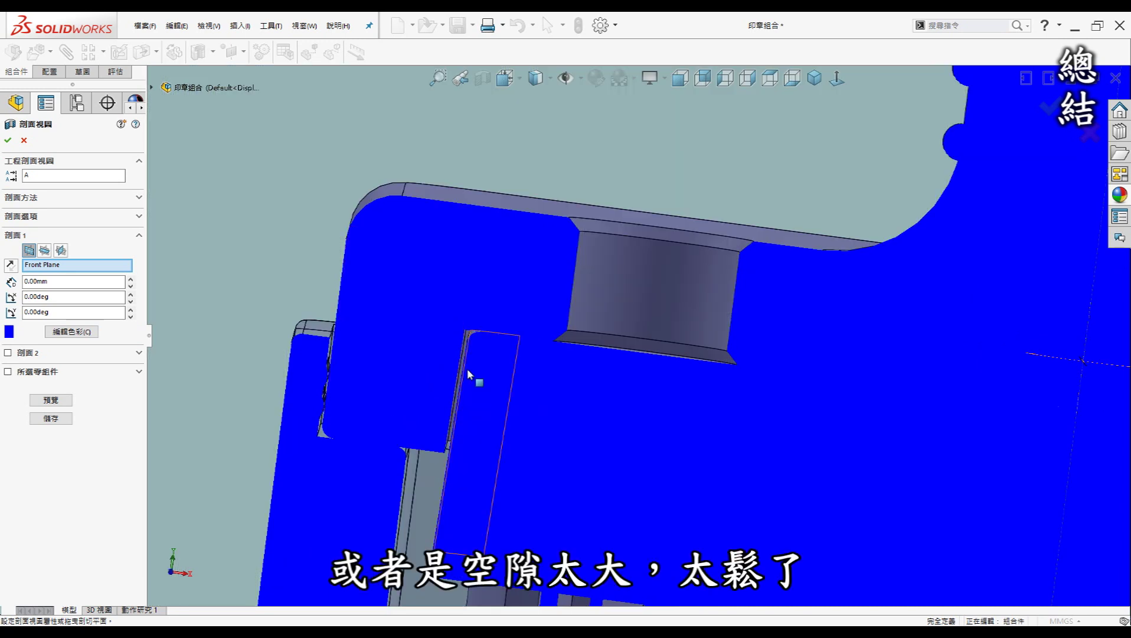
{"action": "scroll", "coordinate": [466, 369], "scroll_direction": "up", "scroll_amount": 3}
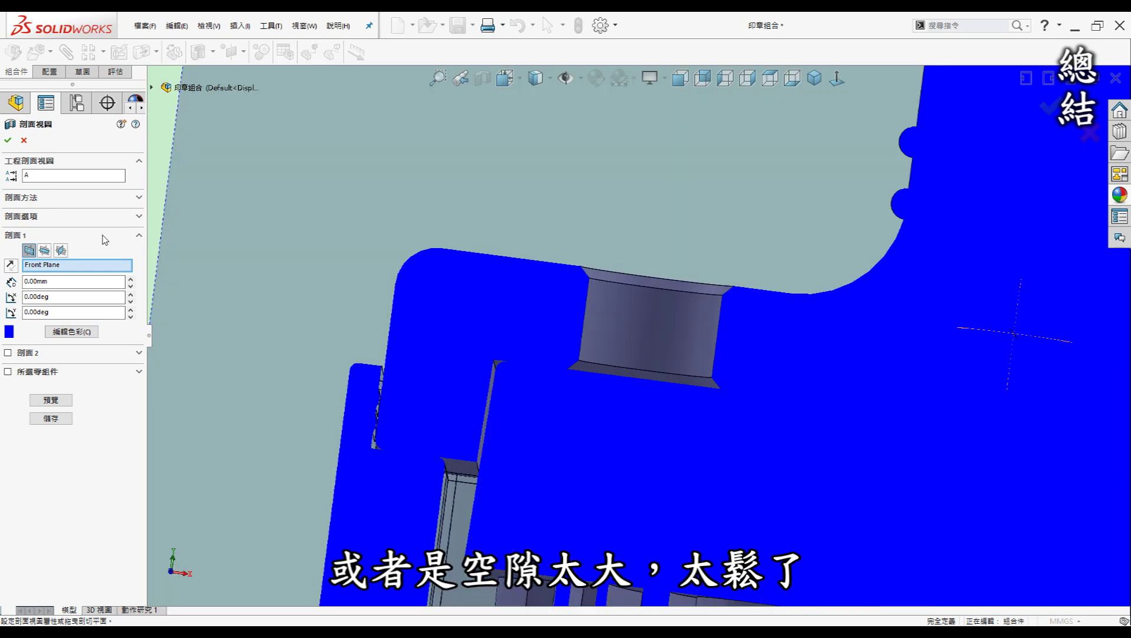
{"action": "left_click", "coordinate": [23, 139]}
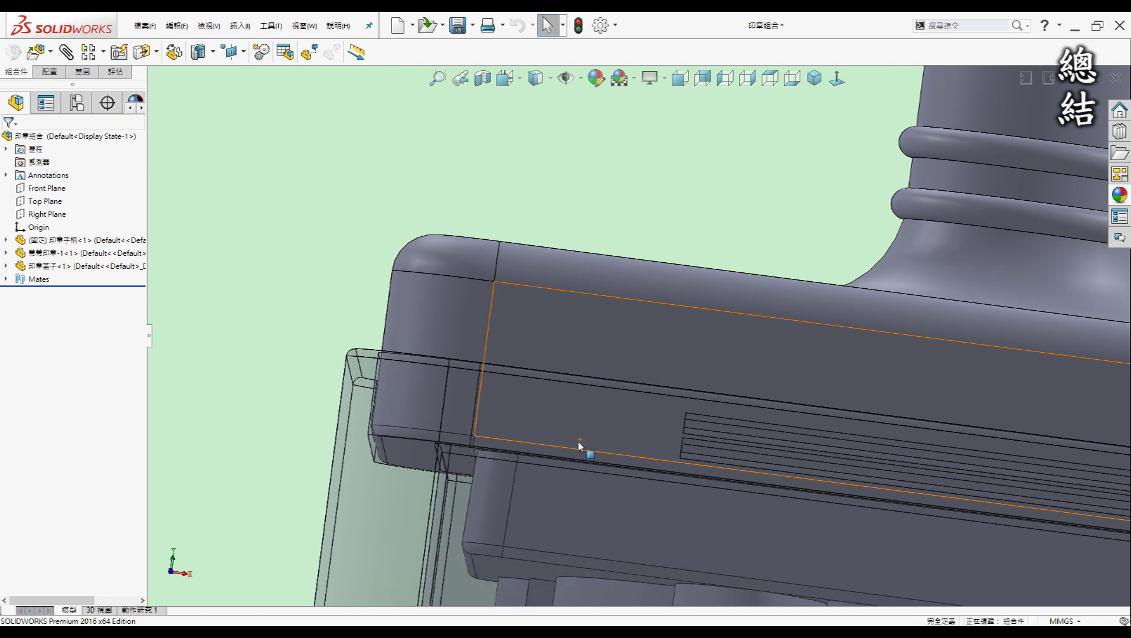
{"action": "scroll", "coordinate": [480, 372], "scroll_direction": "down", "scroll_amount": 2}
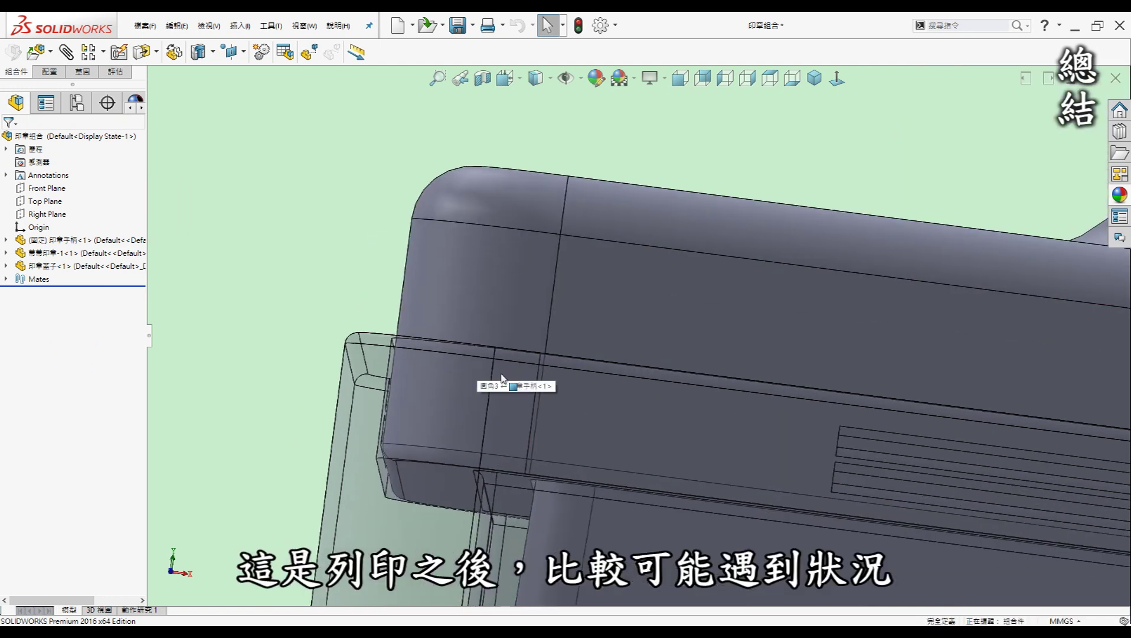
{"action": "scroll", "coordinate": [502, 376], "scroll_direction": "down", "scroll_amount": 1}
{"action": "scroll", "coordinate": [502, 376], "scroll_direction": "down", "scroll_amount": 2}
{"action": "scroll", "coordinate": [502, 376], "scroll_direction": "up", "scroll_amount": 2}
{"action": "scroll", "coordinate": [502, 376], "scroll_direction": "up", "scroll_amount": 1}
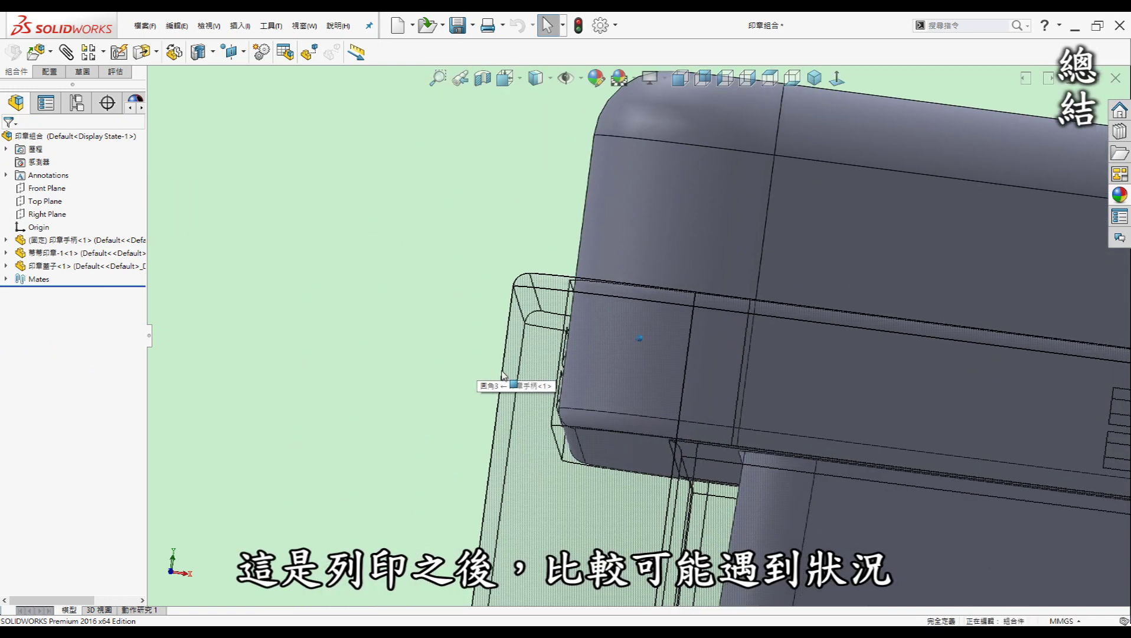
{"action": "scroll", "coordinate": [502, 376], "scroll_direction": "up", "scroll_amount": 2}
{"action": "scroll", "coordinate": [502, 376], "scroll_direction": "up", "scroll_amount": 1}
{"action": "scroll", "coordinate": [577, 451], "scroll_direction": "up", "scroll_amount": 2}
{"action": "scroll", "coordinate": [573, 449], "scroll_direction": "up", "scroll_amount": 1}
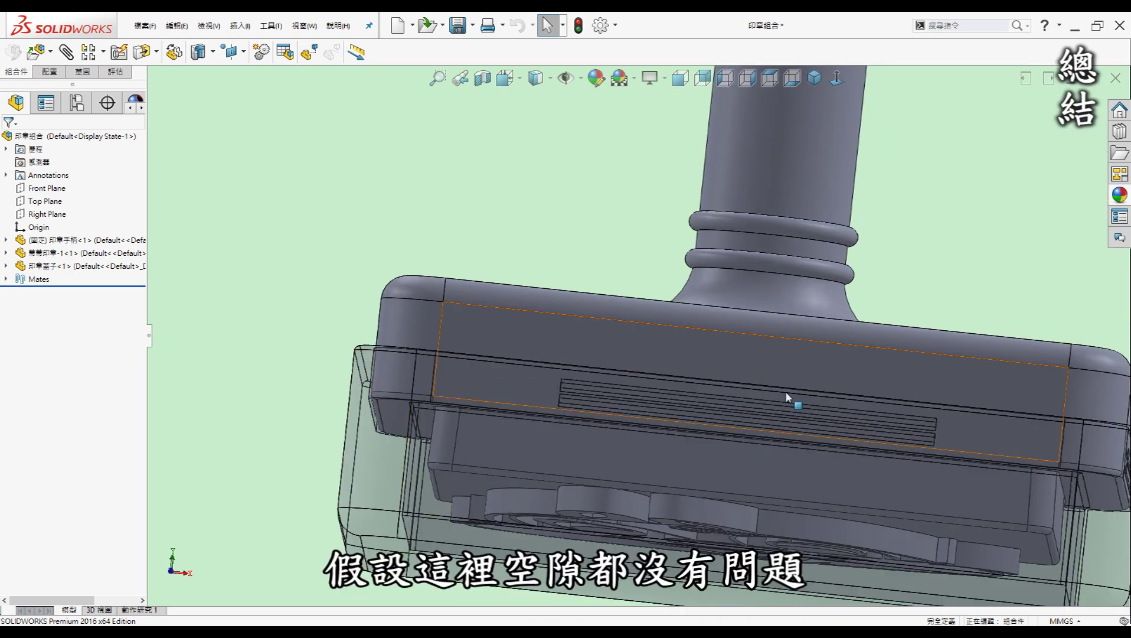
{"action": "key", "text": "Up"}
{"action": "key", "text": "Up"}
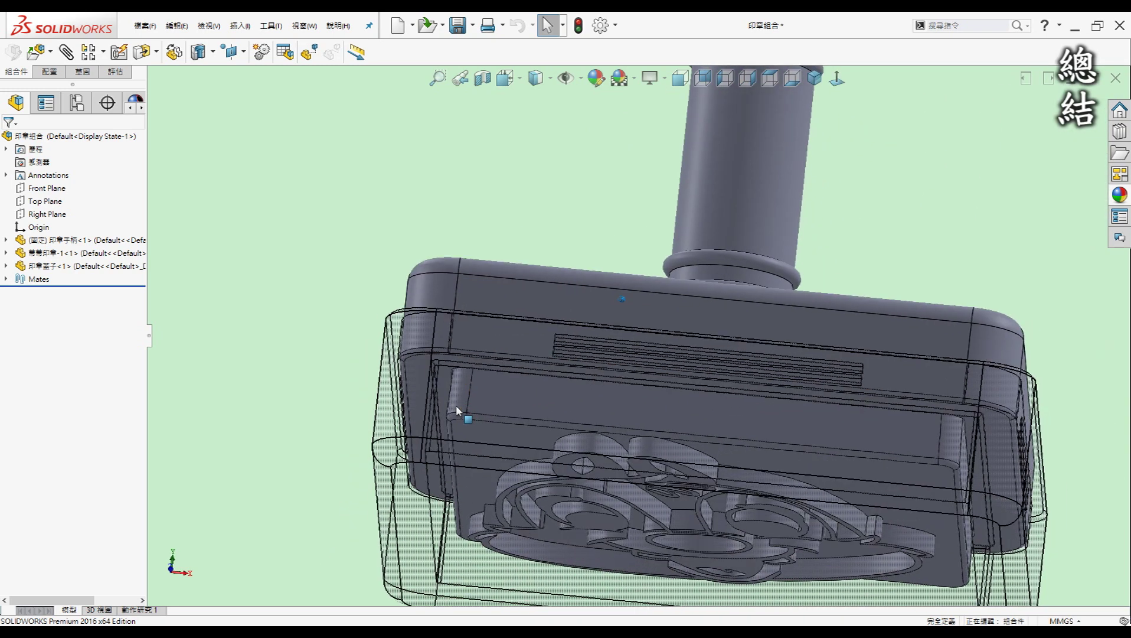
{"action": "key", "text": "Up"}
{"action": "key", "text": "Up"}
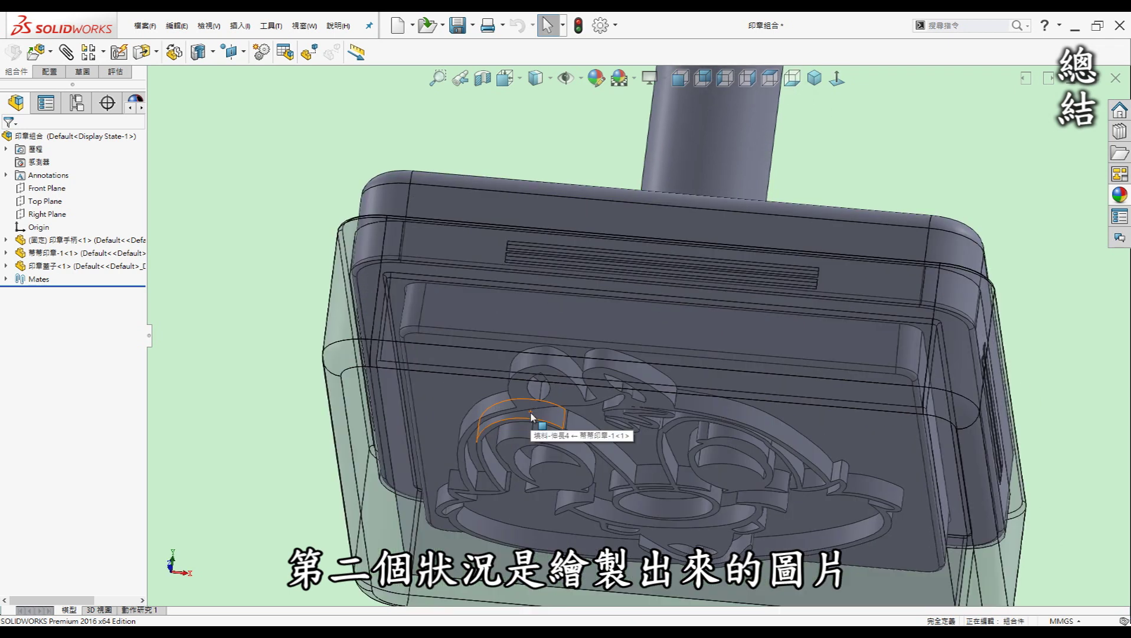
{"action": "key", "text": "Up"}
{"action": "key", "text": "Up"}
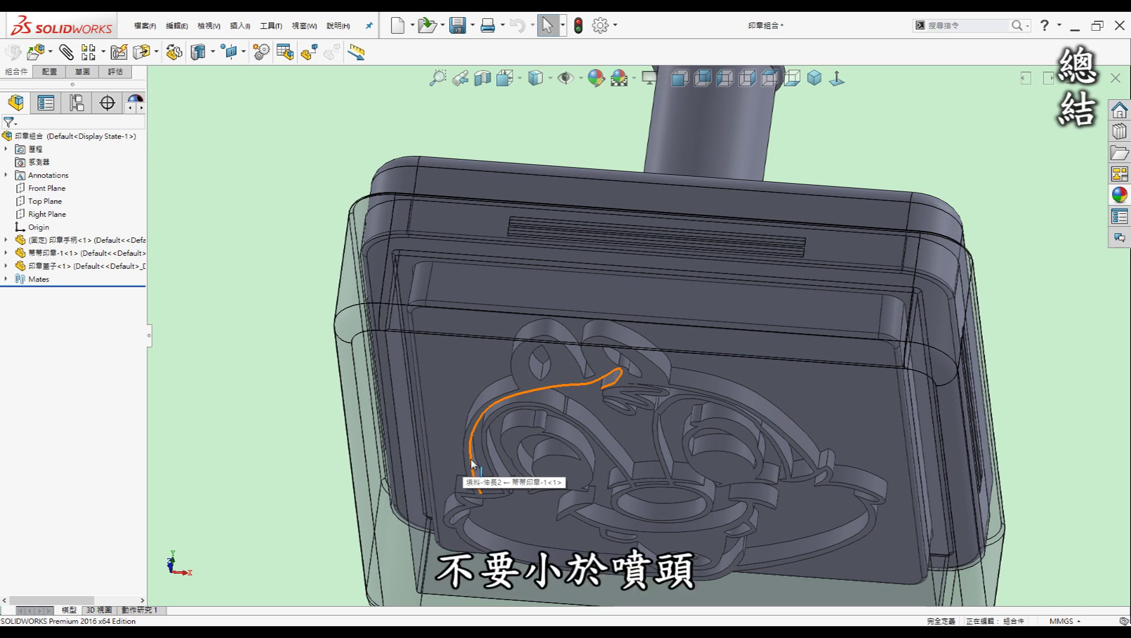
{"action": "key", "text": "Up"}
{"action": "key", "text": "Up"}
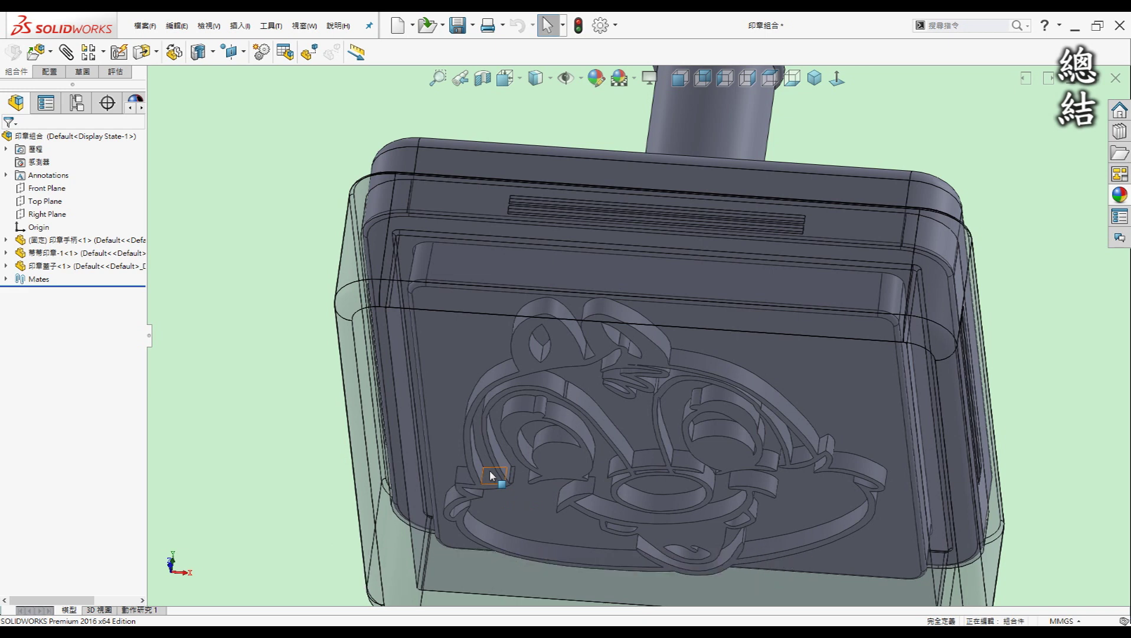
{"action": "mouse_move", "coordinate": [492, 475]}
{"action": "middle_mouse_down"}
{"action": "mouse_move", "coordinate": [484, 505]}
{"action": "mouse_move", "coordinate": [464, 506]}
{"action": "middle_mouse_up"}
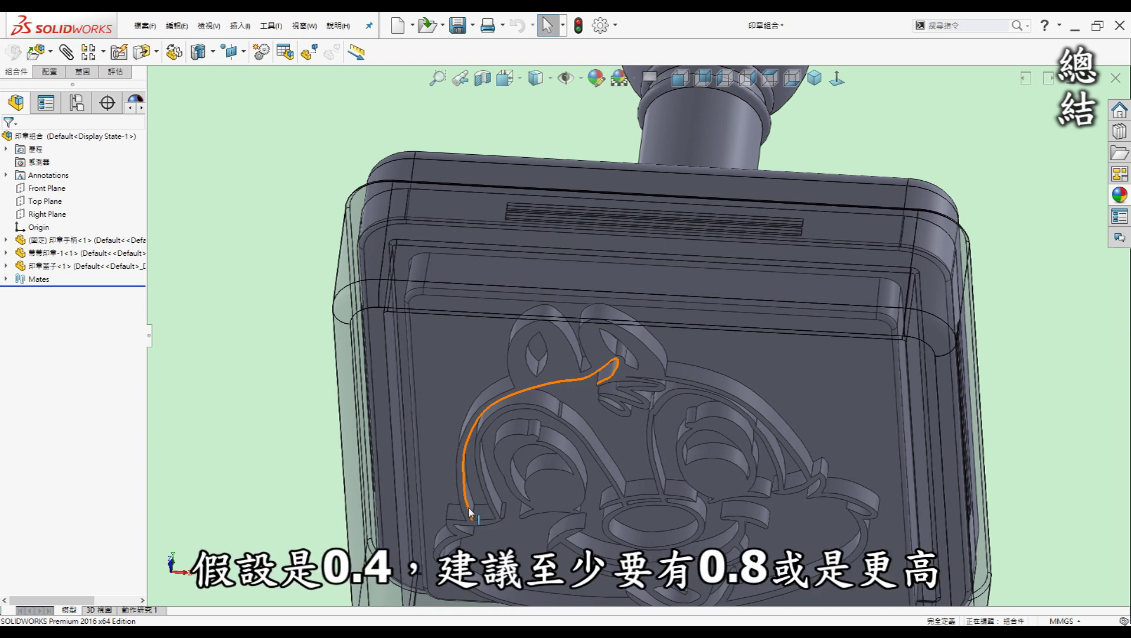
{"action": "middle_click_drag", "start_coordinate": [470, 511], "coordinate": [469, 512]}
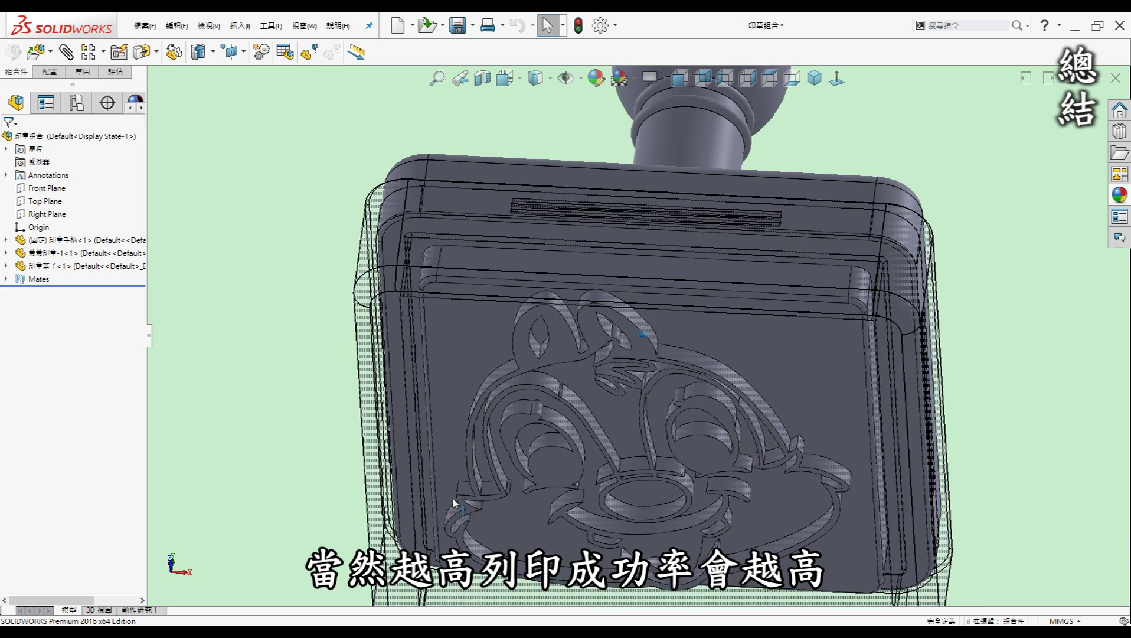
{"action": "middle_click_drag", "start_coordinate": [480, 482], "coordinate": [566, 362]}
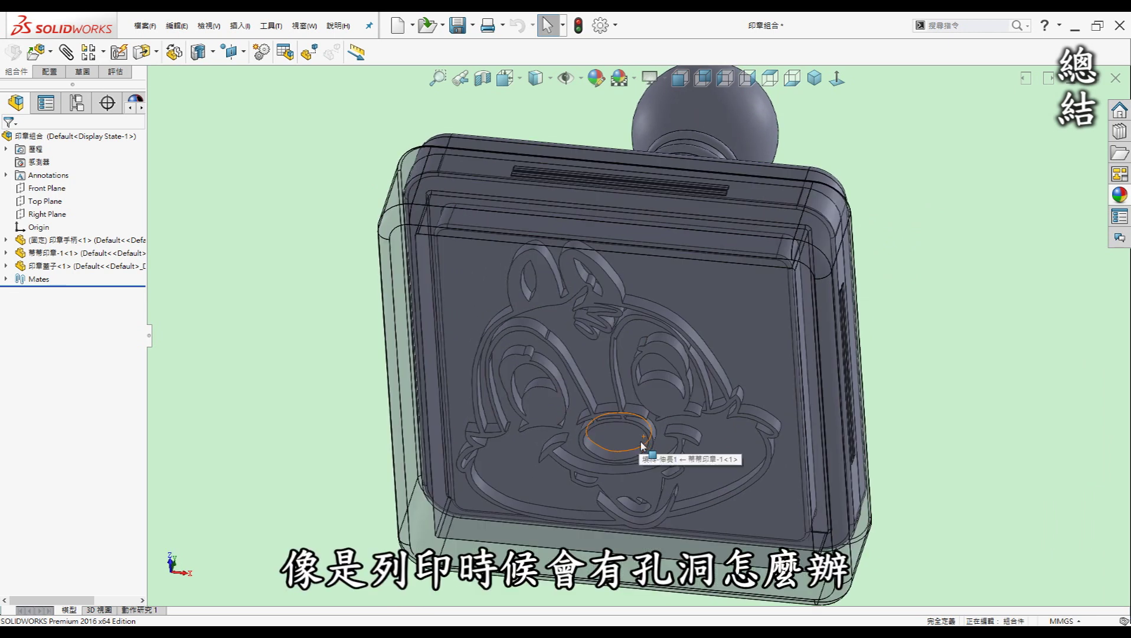
{"action": "middle_click_drag", "start_coordinate": [597, 440], "coordinate": [575, 423]}
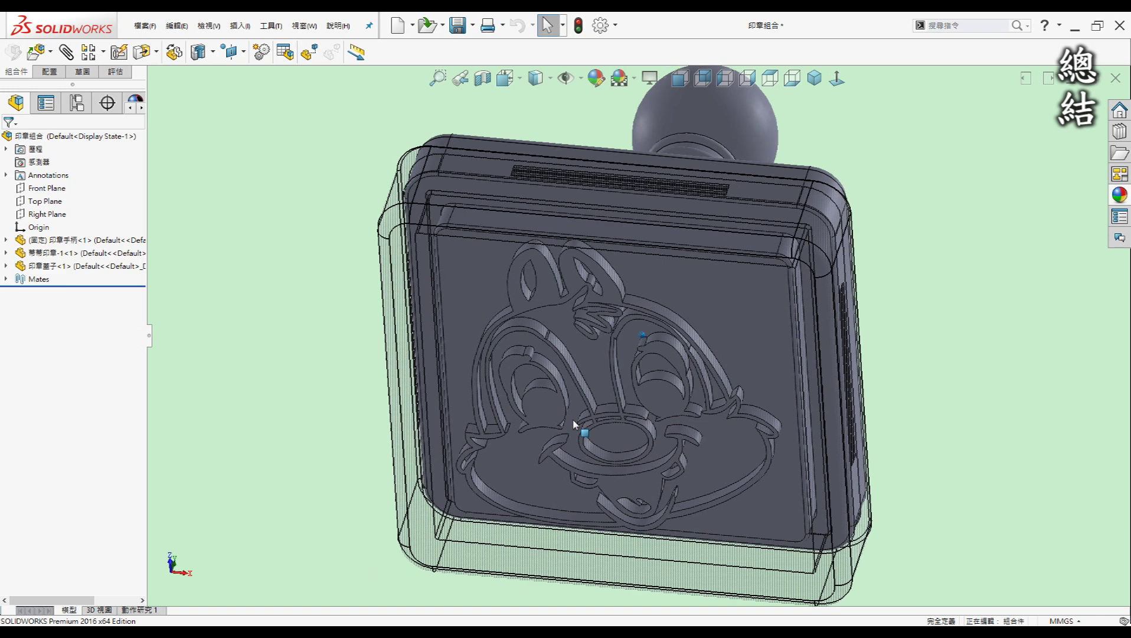